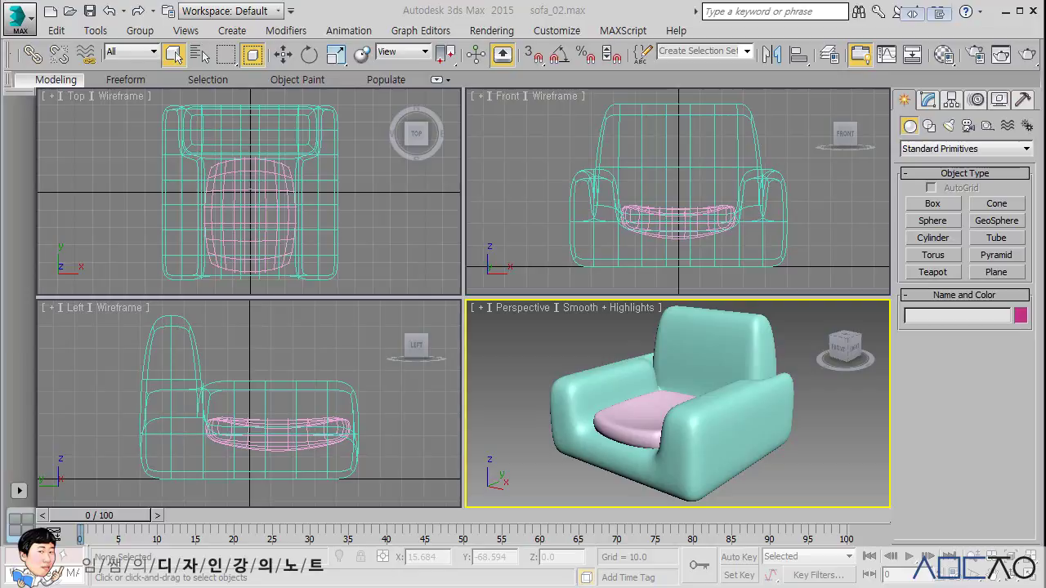
Step: Isolate the sofa body without its cushion and show it in a maximized Perspective view
{"action": "left_click", "coordinate": [738, 431]}
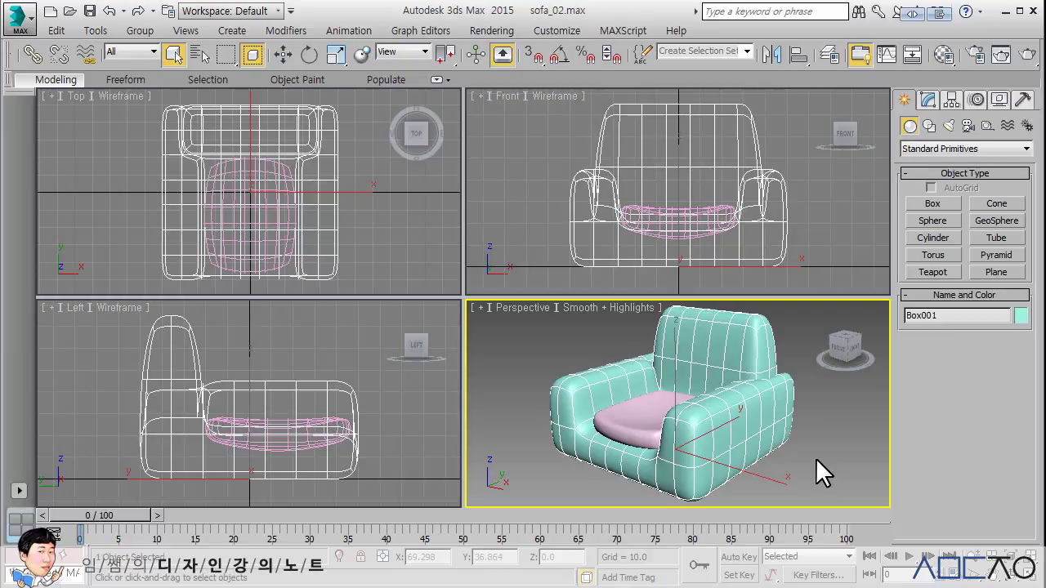
{"action": "key", "text": "alt+q"}
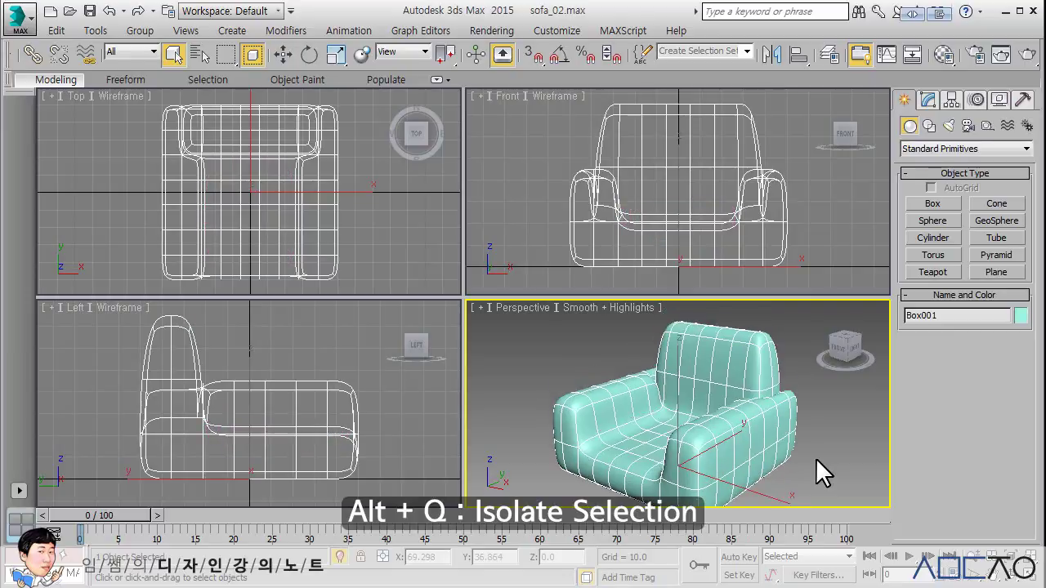
{"action": "key", "text": "alt+w"}
{"action": "scroll", "coordinate": [571, 360], "scroll_direction": "down", "scroll_amount": 4}
{"action": "middle_click_drag", "start_coordinate": [580, 341], "coordinate": [431, 343]}
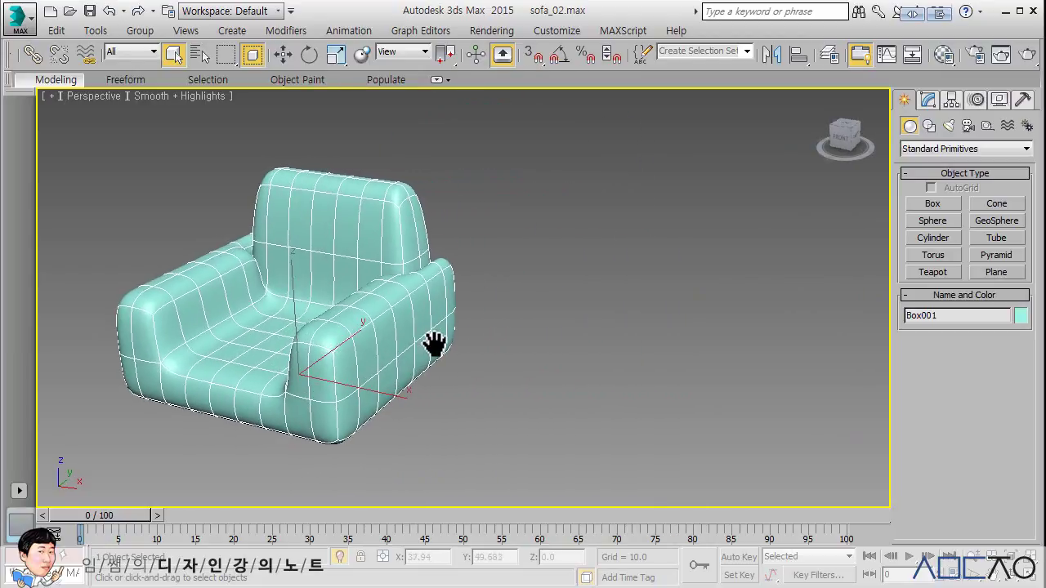
Step: Assign a Bitmap map to the Diffuse colour of the 01 - Default material
{"action": "left_click", "coordinate": [938, 55]}
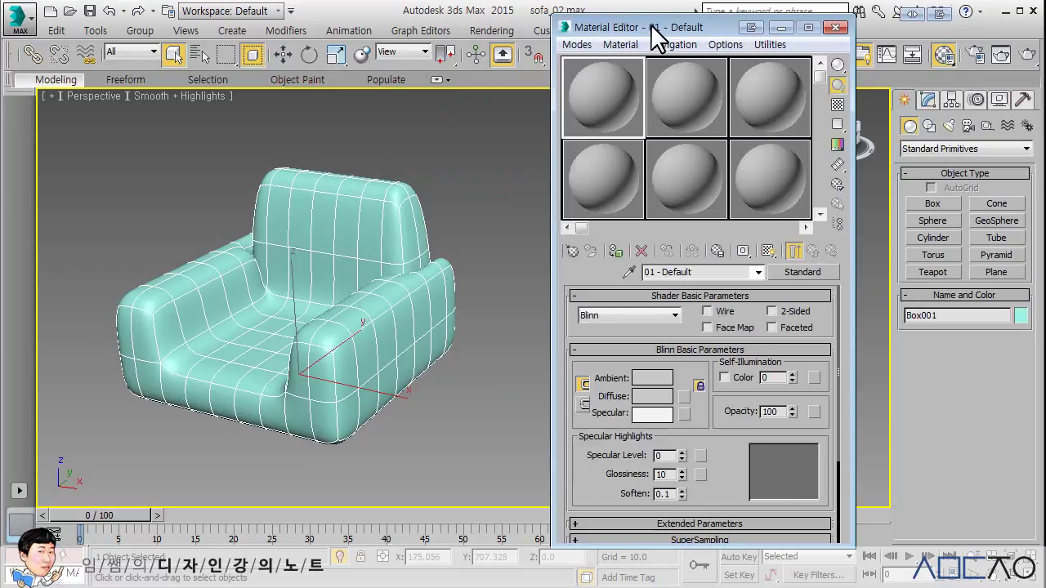
{"action": "left_click", "coordinate": [683, 395]}
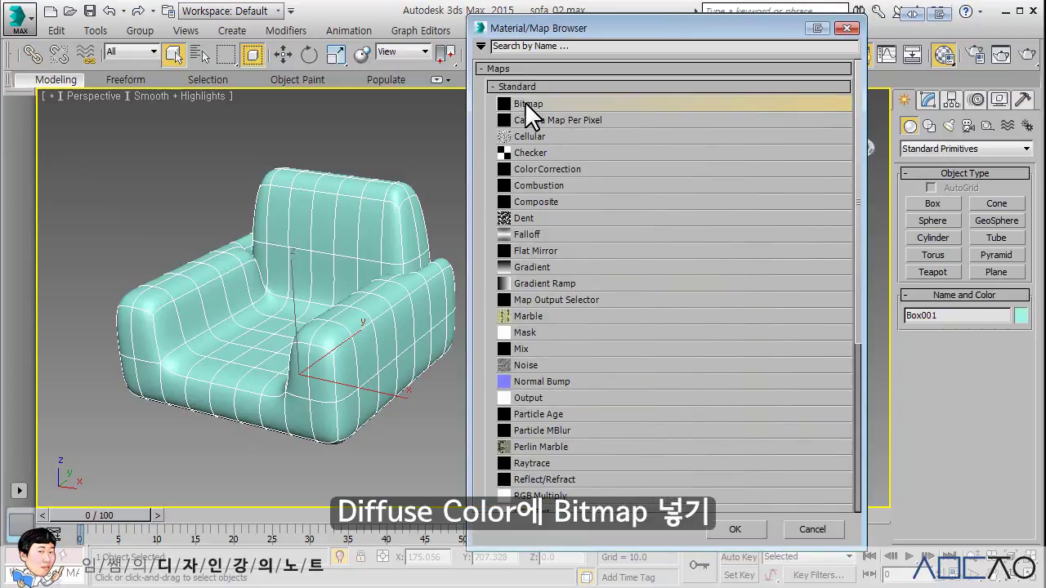
{"action": "left_click", "coordinate": [737, 528]}
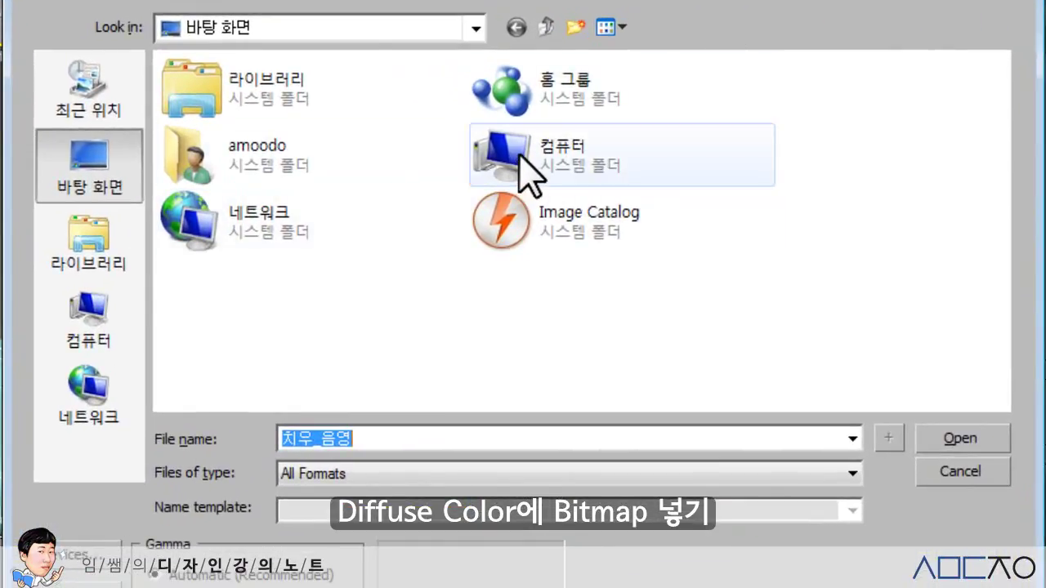
Step: Browse for the bitmap image in C:\Program Files\Autodesk\3ds Max 2015
{"action": "left_click", "coordinate": [521, 154]}
{"action": "double_click", "coordinate": [523, 163]}
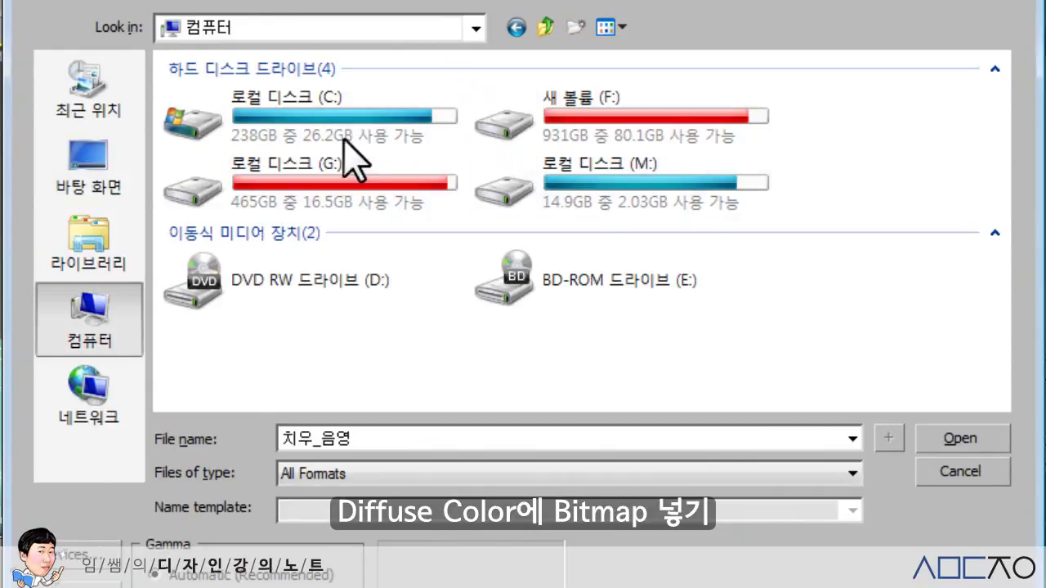
{"action": "double_click", "coordinate": [321, 173]}
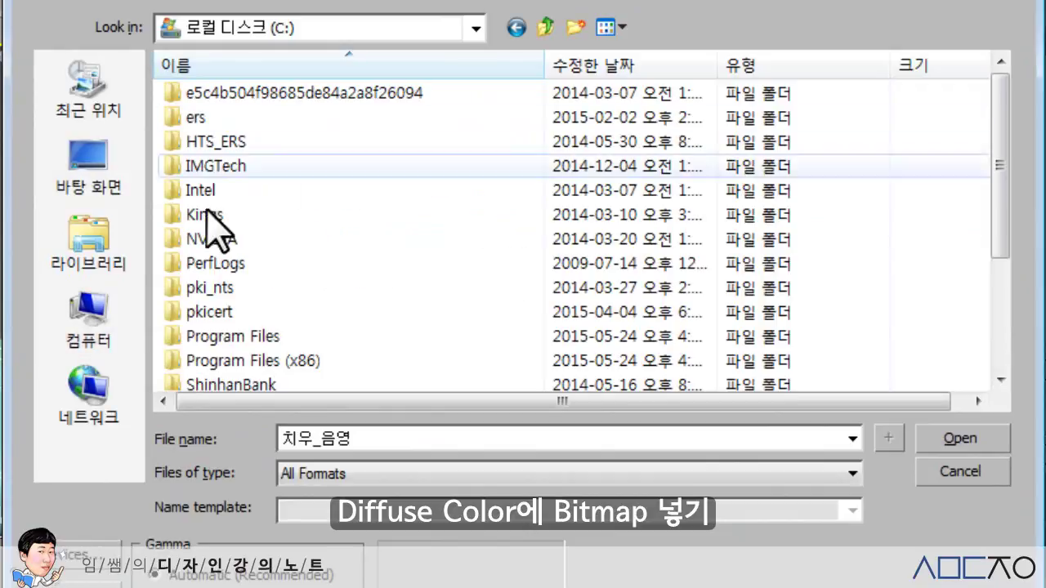
{"action": "double_click", "coordinate": [226, 335]}
{"action": "double_click", "coordinate": [217, 192]}
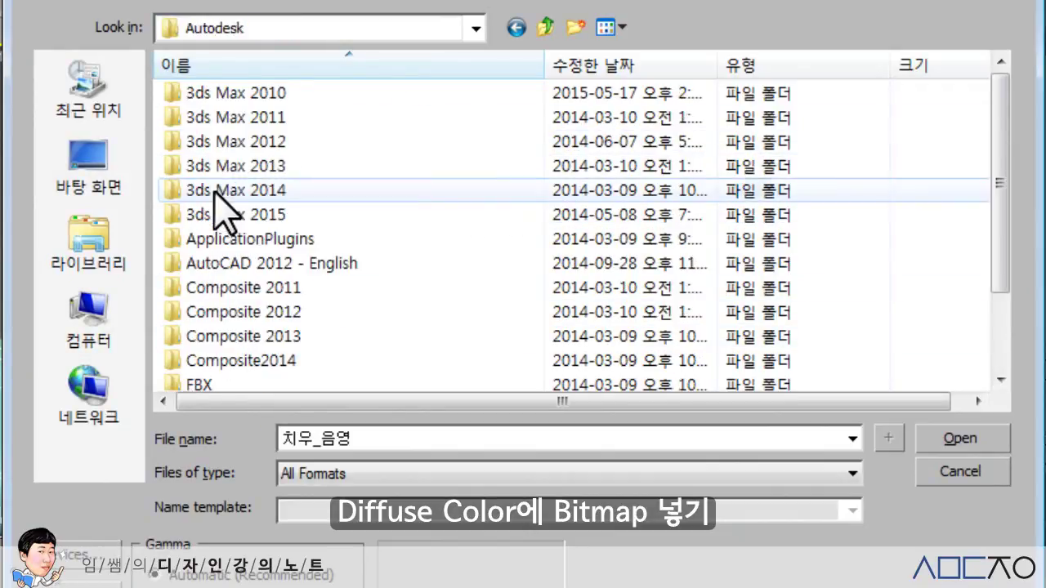
{"action": "double_click", "coordinate": [233, 217]}
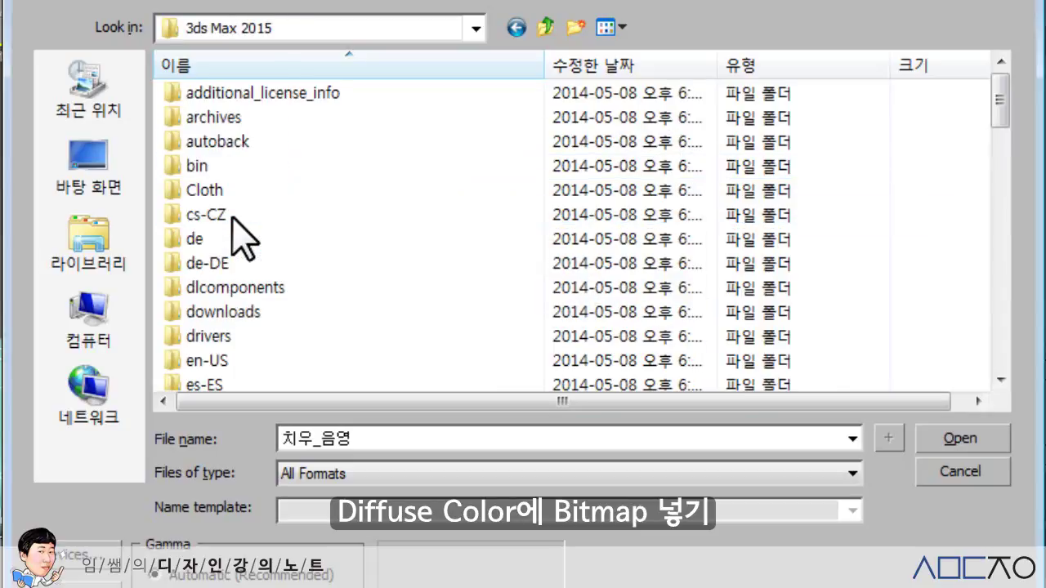
Step: Open the maps folder inside the 3ds Max 2015 folder
{"action": "scroll", "coordinate": [235, 273], "scroll_direction": "down", "scroll_amount": 3}
{"action": "scroll", "coordinate": [222, 263], "scroll_direction": "down", "scroll_amount": 5}
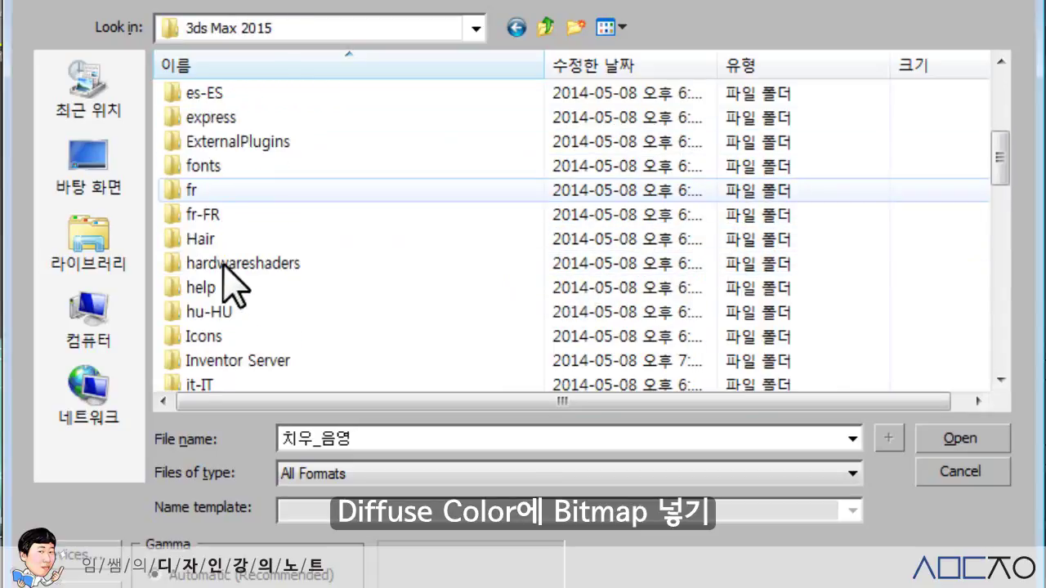
{"action": "left_click", "coordinate": [397, 243]}
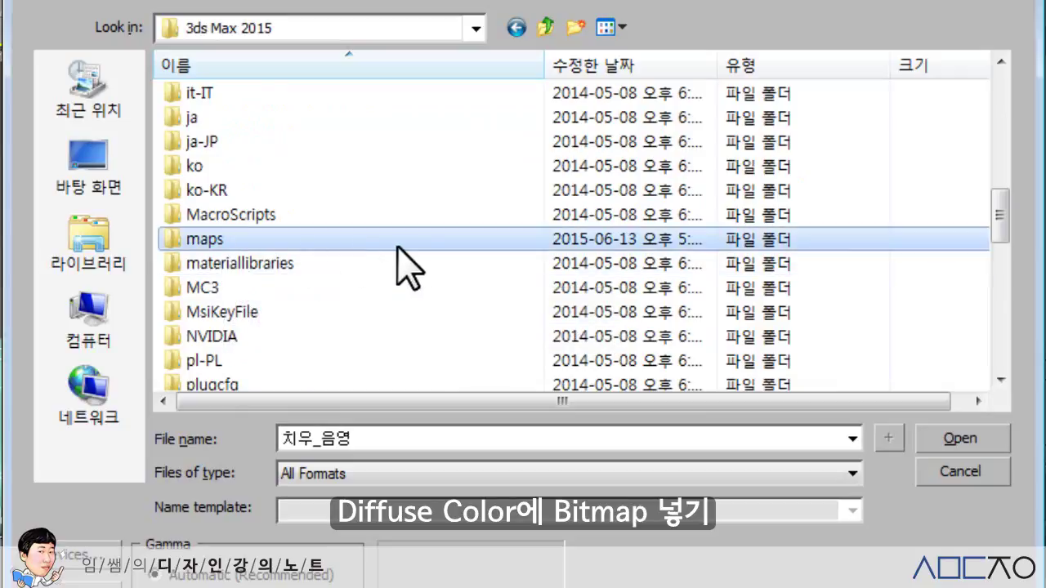
{"action": "left_click", "coordinate": [475, 30]}
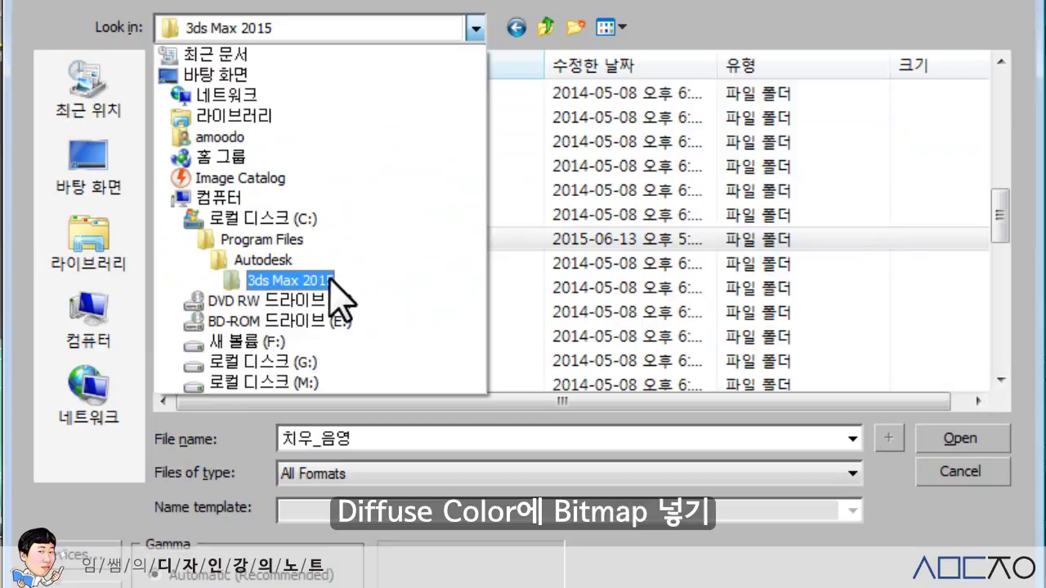
{"action": "left_click", "coordinate": [290, 280]}
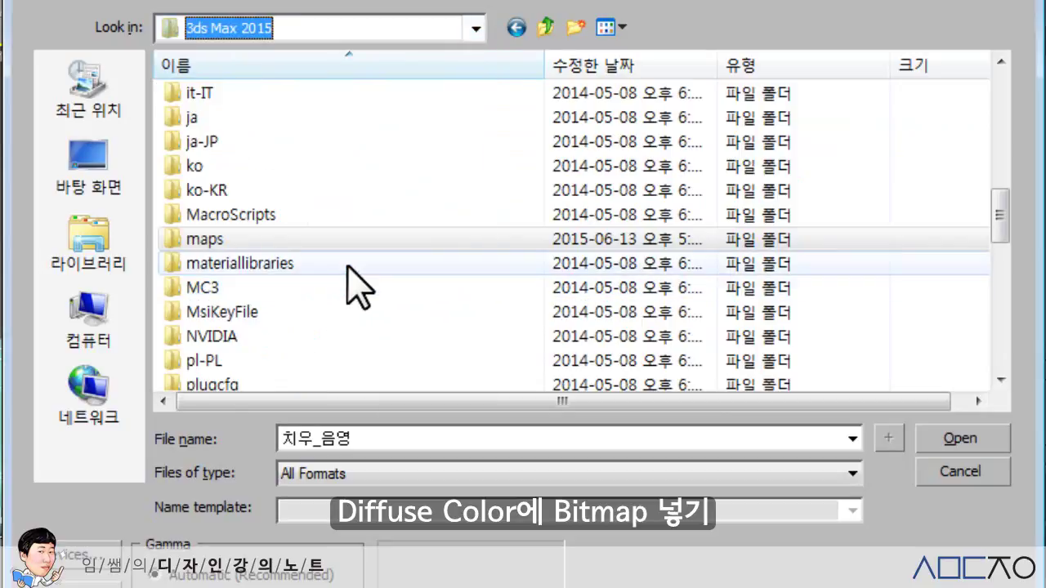
{"action": "left_click", "coordinate": [219, 239]}
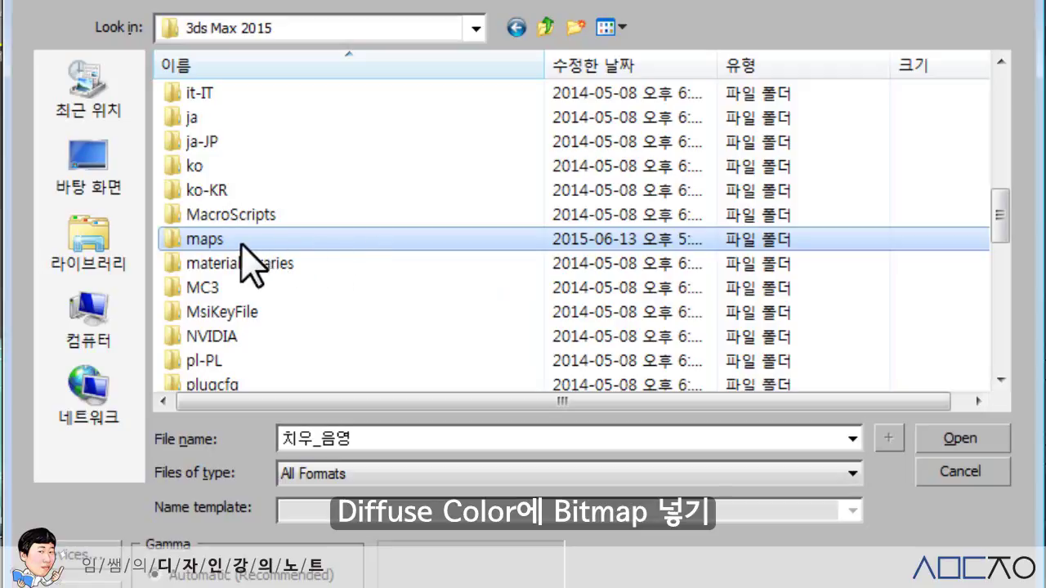
{"action": "double_click", "coordinate": [343, 239]}
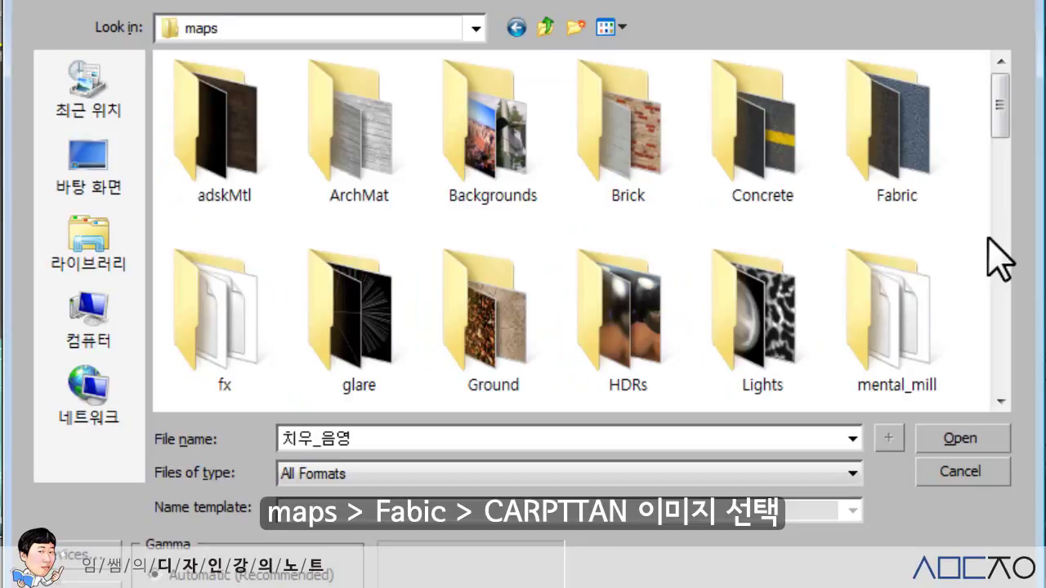
Step: Load the CARPTTAN image from the Fabric folder as the diffuse bitmap
{"action": "left_click", "coordinate": [339, 154]}
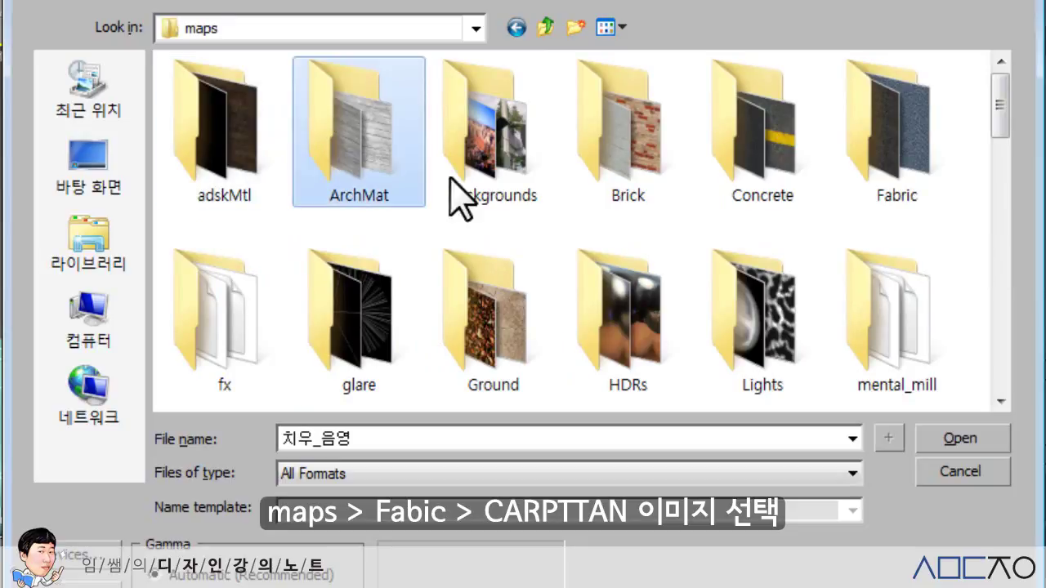
{"action": "left_click", "coordinate": [496, 173]}
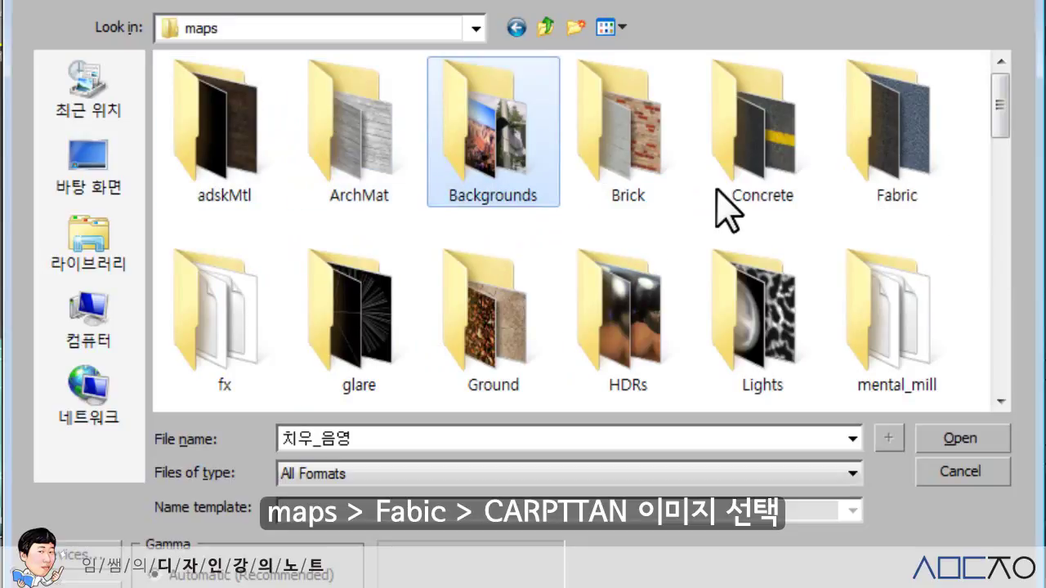
{"action": "left_click", "coordinate": [629, 151]}
{"action": "left_click", "coordinate": [777, 175]}
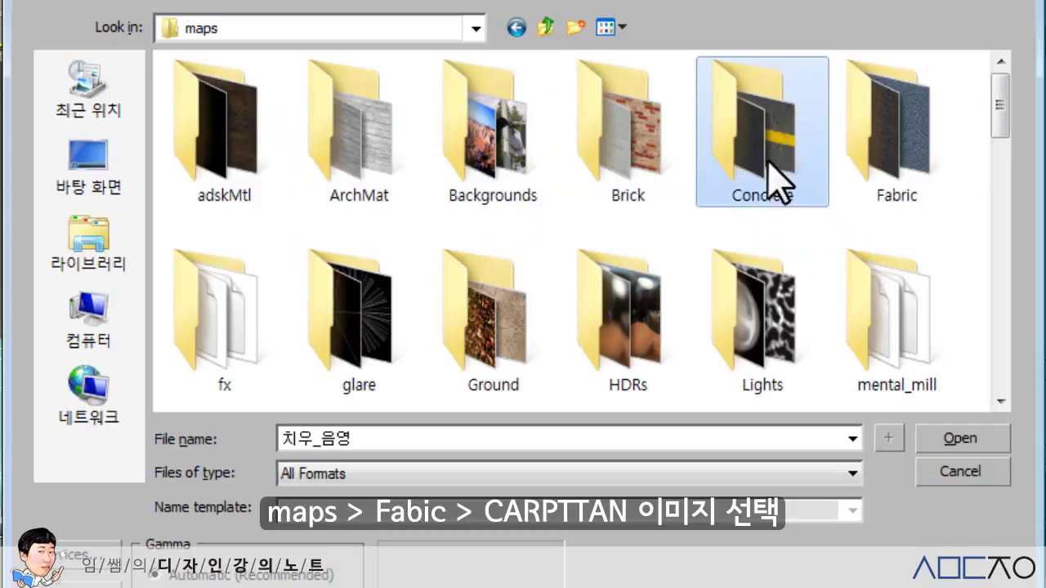
{"action": "left_click", "coordinate": [889, 161]}
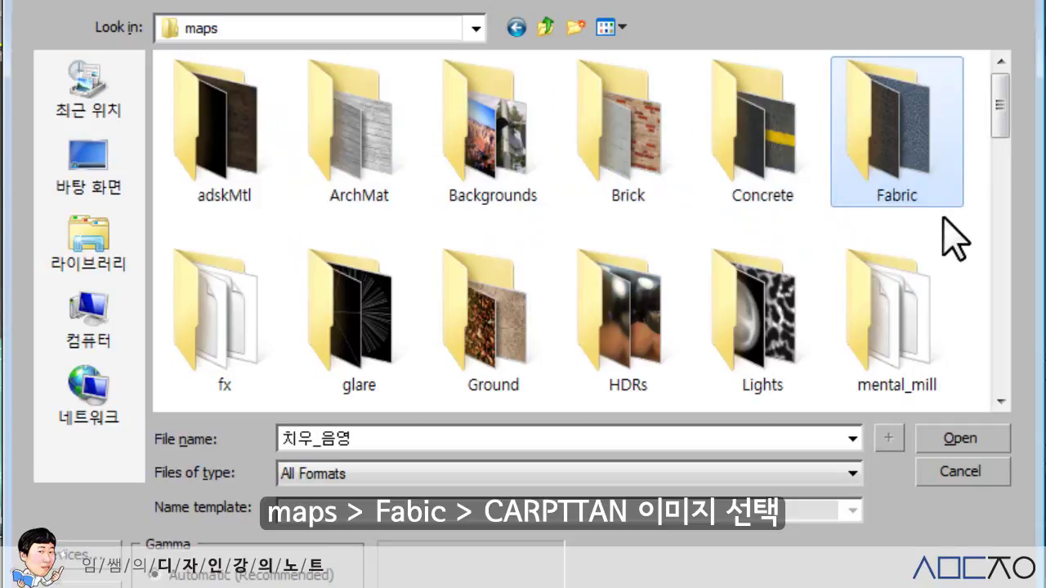
{"action": "double_click", "coordinate": [906, 157]}
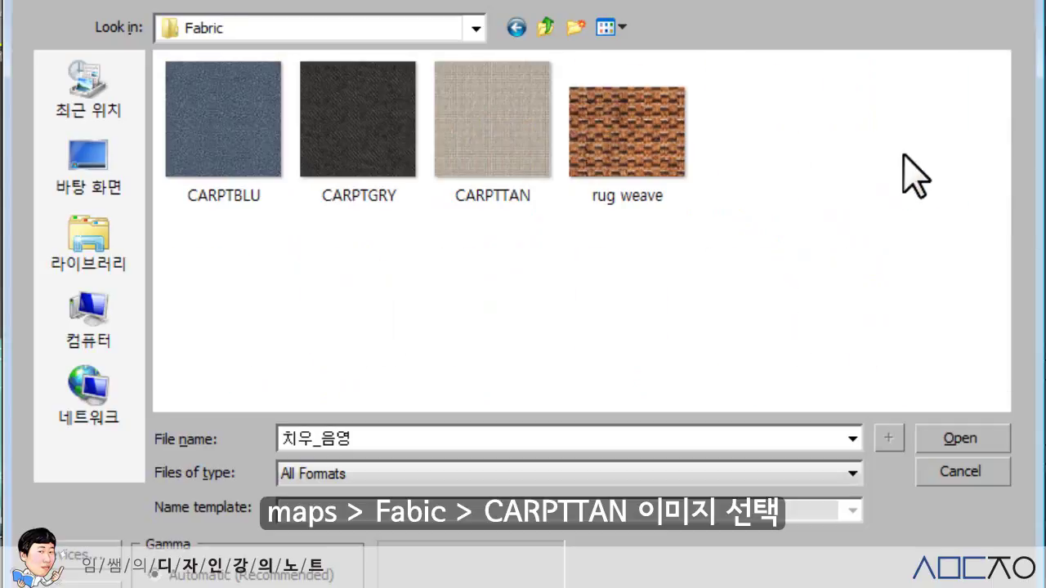
{"action": "left_click", "coordinate": [490, 151]}
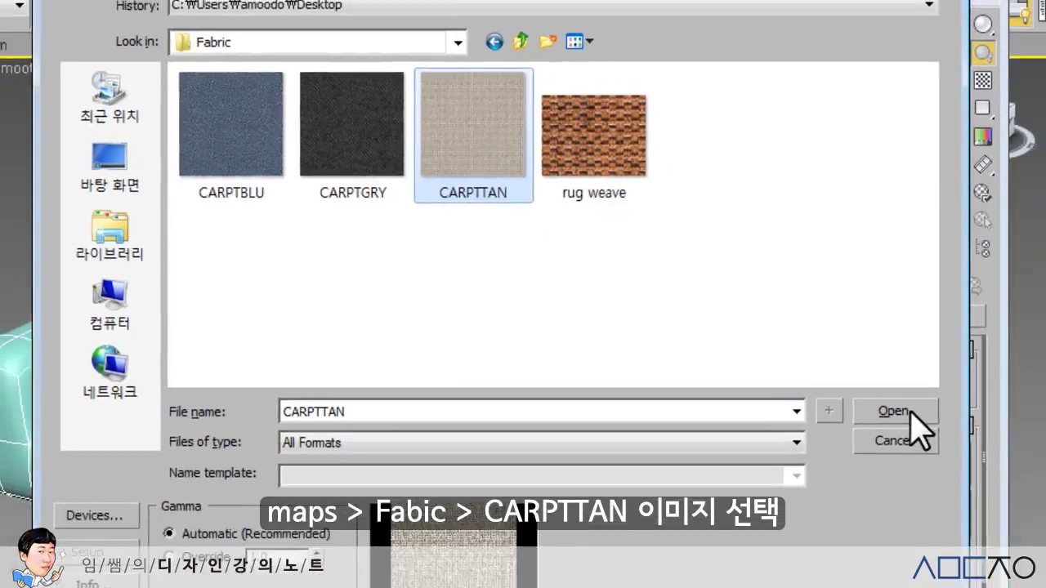
{"action": "left_click", "coordinate": [907, 411]}
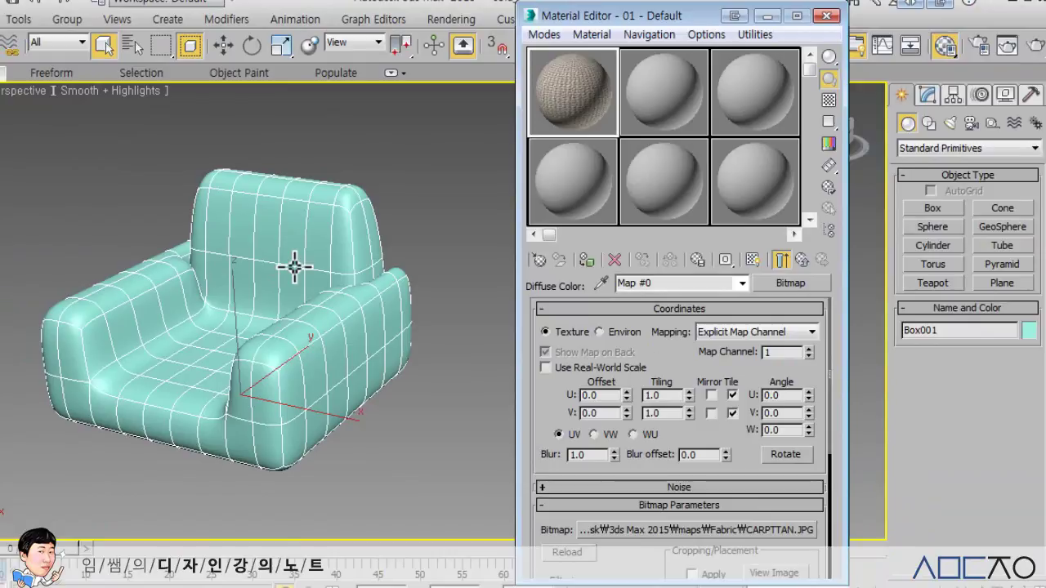
Step: Assign the CARPTTAN fabric material to the selected sofa body and display its texture in the viewport
{"action": "left_click", "coordinate": [586, 260]}
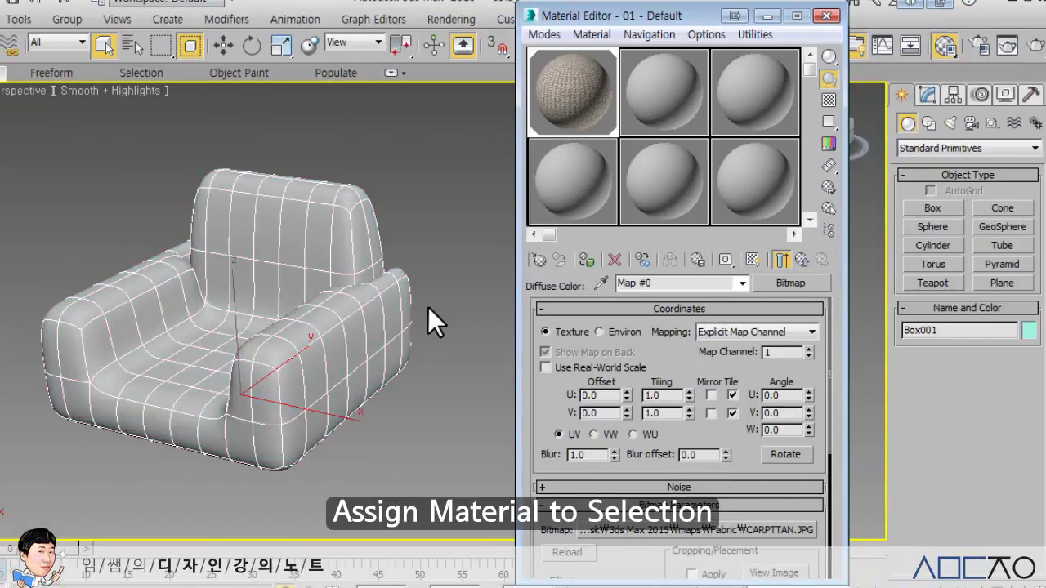
{"action": "left_click", "coordinate": [658, 529]}
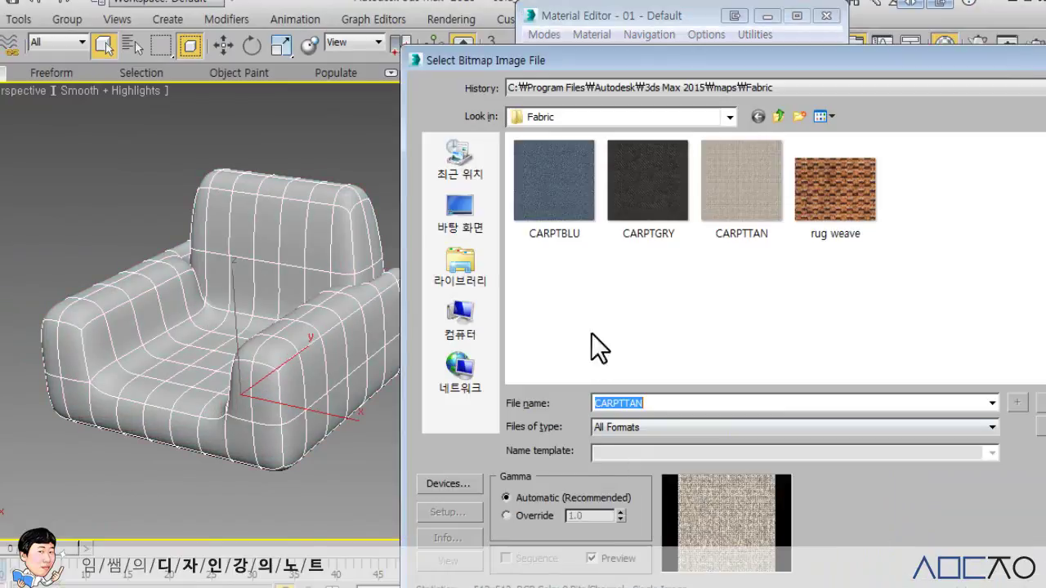
{"action": "left_click", "coordinate": [728, 211]}
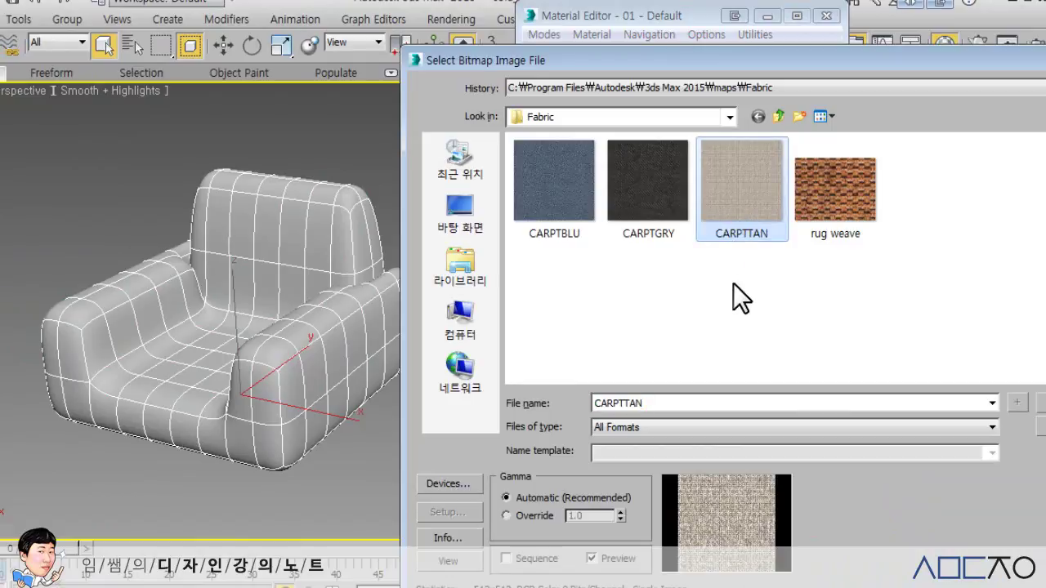
{"action": "left_click", "coordinate": [1042, 403]}
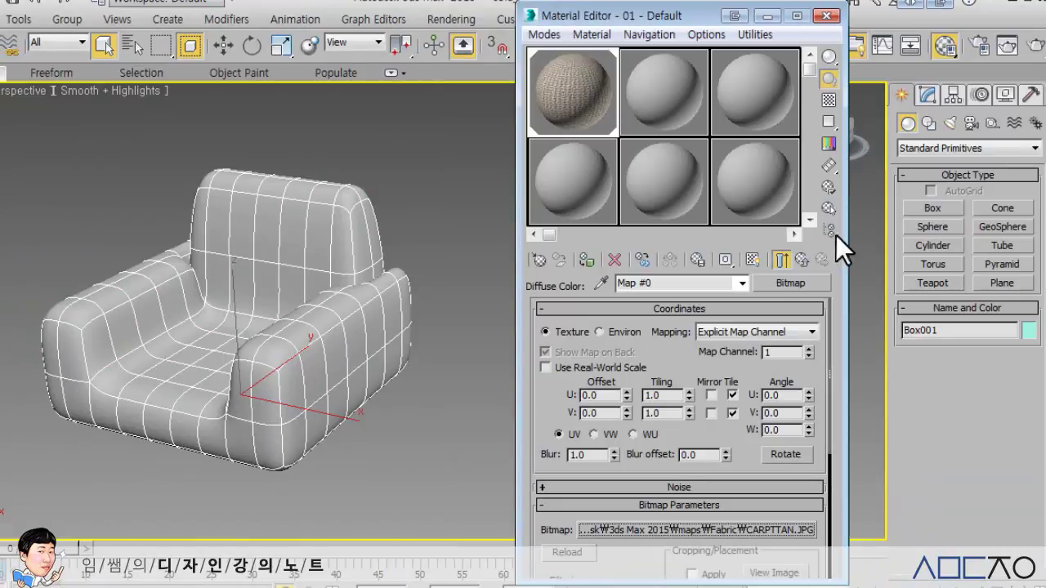
{"action": "left_click", "coordinate": [752, 259]}
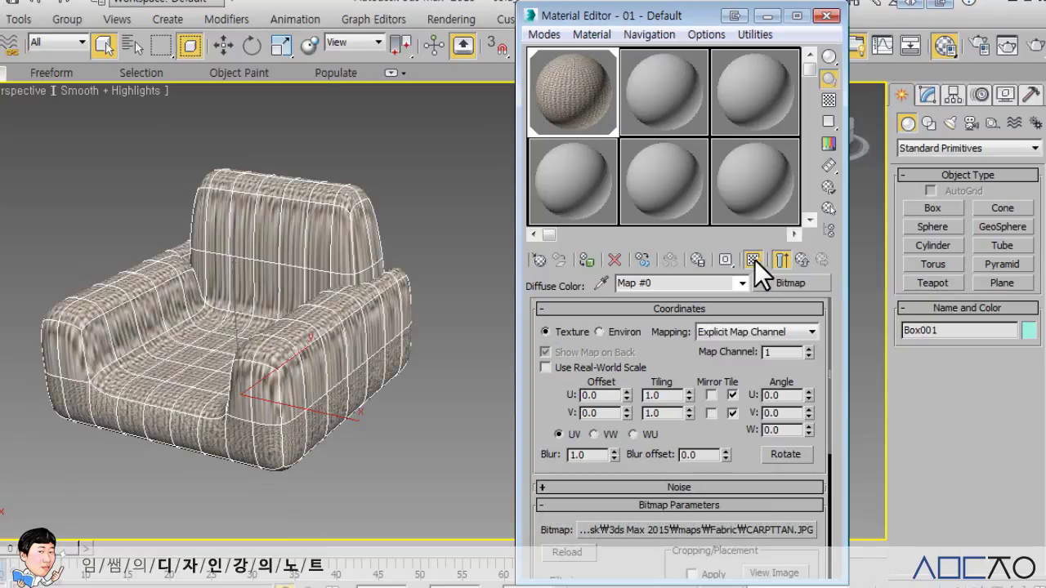
{"action": "left_click", "coordinate": [800, 259]}
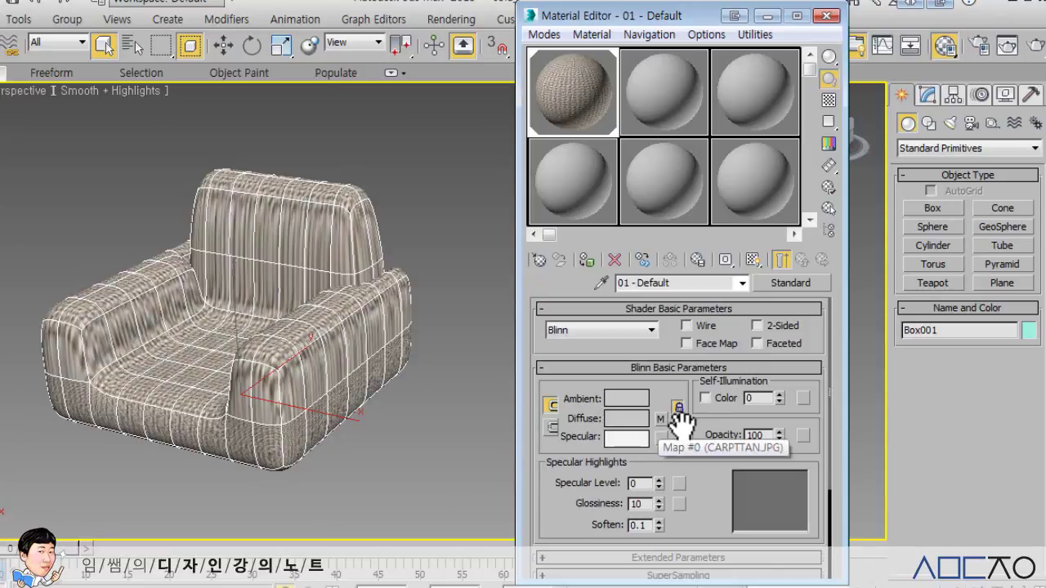
Step: Deselect the sofa, close the Material Editor and inspect how the fabric texture lies on its surfaces
{"action": "left_click", "coordinate": [422, 406]}
{"action": "middle_click_drag", "start_coordinate": [422, 407], "coordinate": [416, 376]}
{"action": "scroll", "coordinate": [408, 382], "scroll_direction": "up", "scroll_amount": 3}
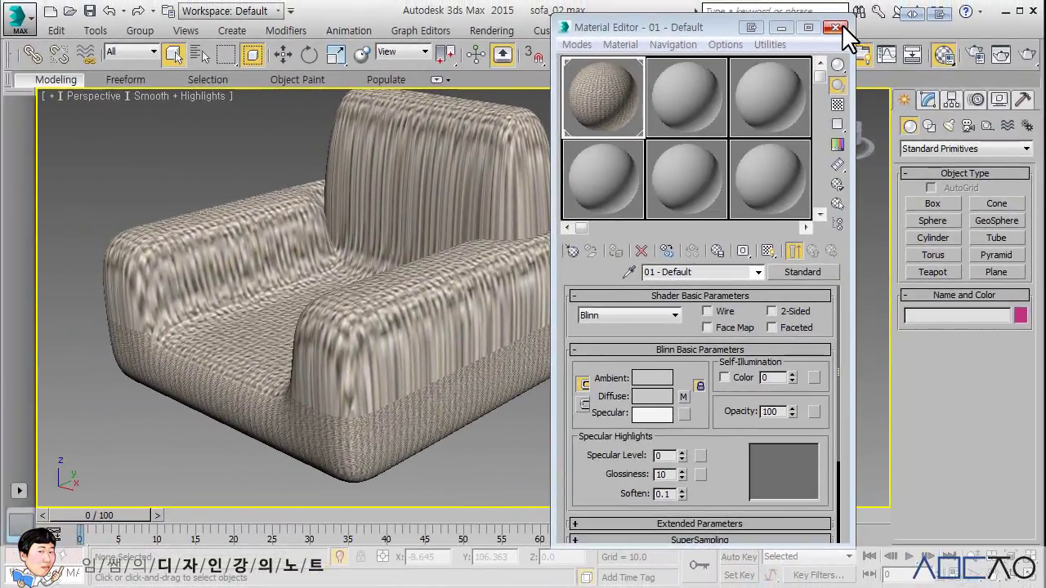
{"action": "left_click", "coordinate": [834, 28]}
{"action": "middle_click_drag", "start_coordinate": [613, 313], "coordinate": [658, 306]}
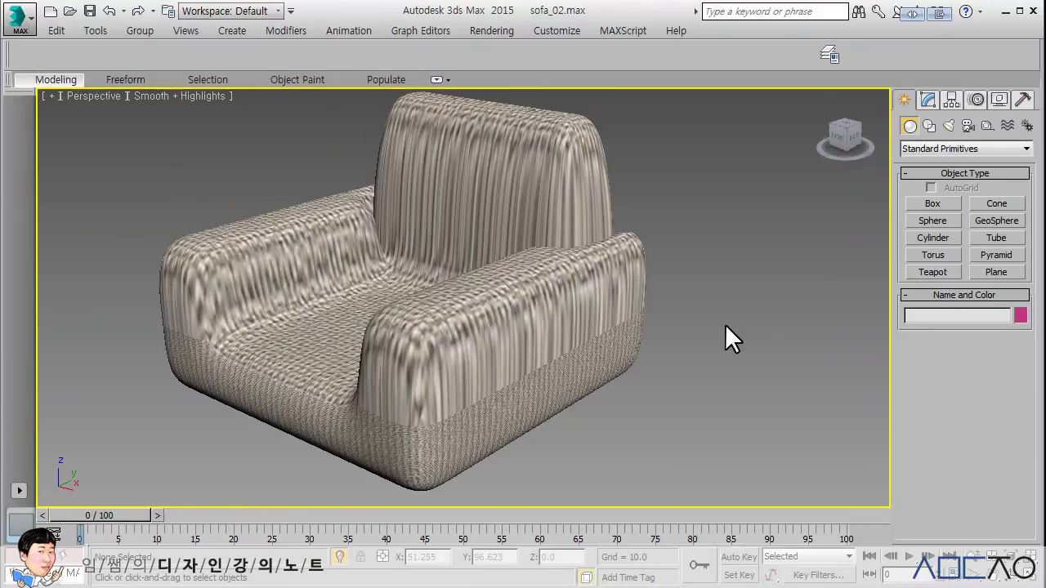
{"action": "middle_click_drag", "start_coordinate": [725, 324], "coordinate": [670, 343], "text": "alt"}
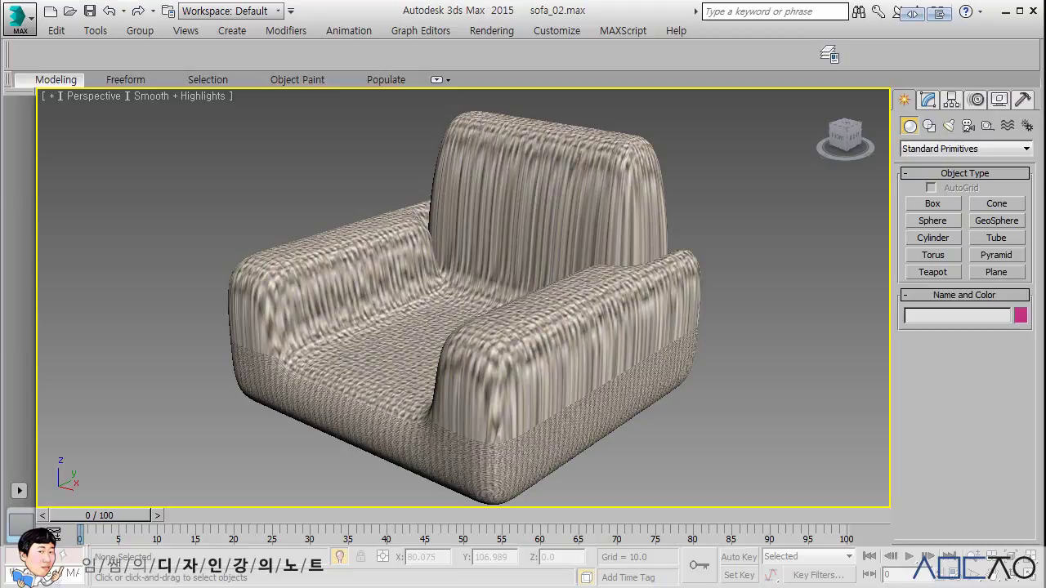
Step: Add a UVW Map modifier to the sofa body directly above Editable Poly and below TurboSmooth
{"action": "left_click", "coordinate": [618, 350]}
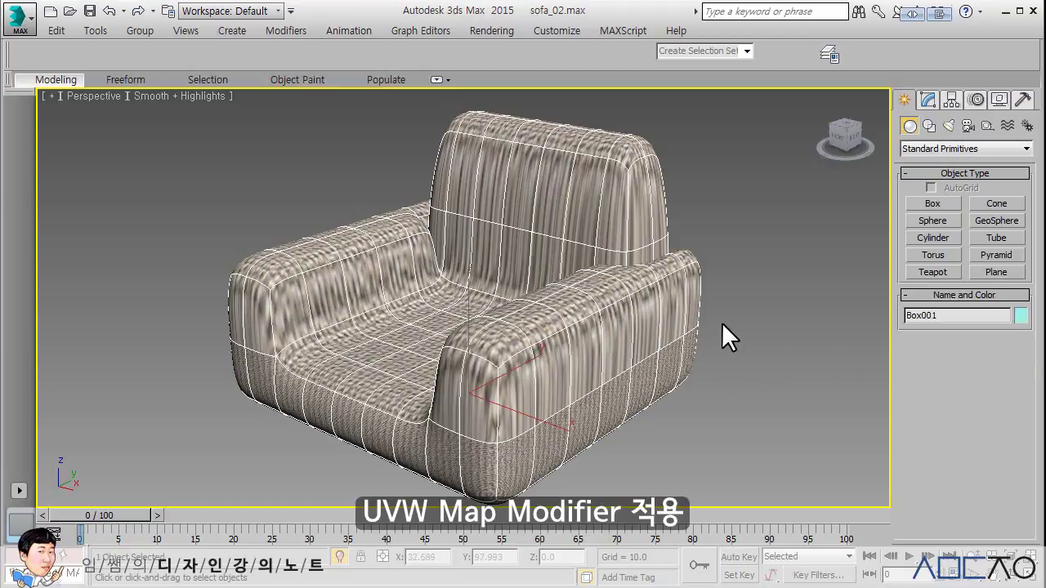
{"action": "left_click", "coordinate": [926, 99]}
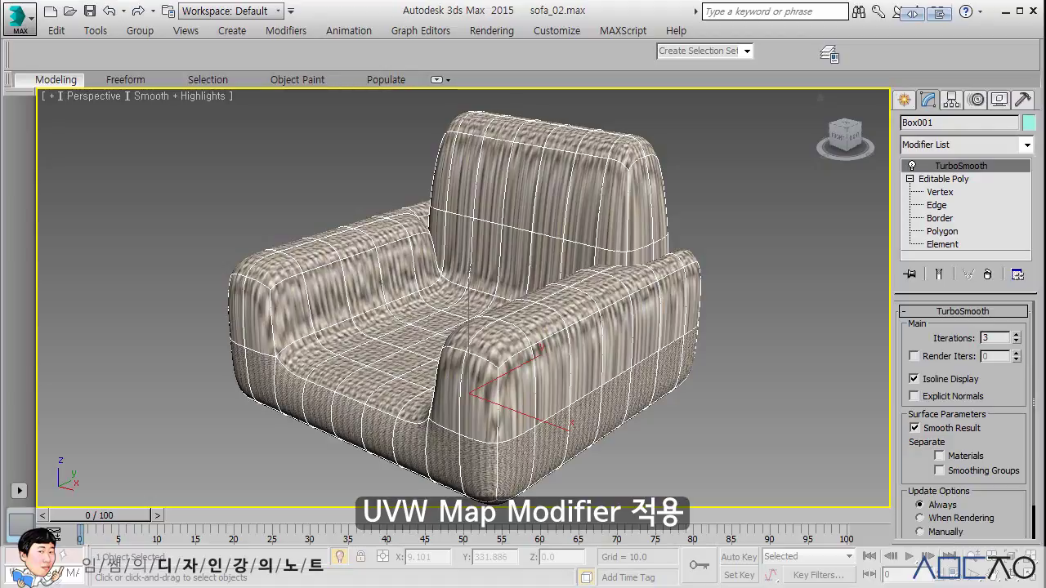
{"action": "left_click", "coordinate": [948, 178]}
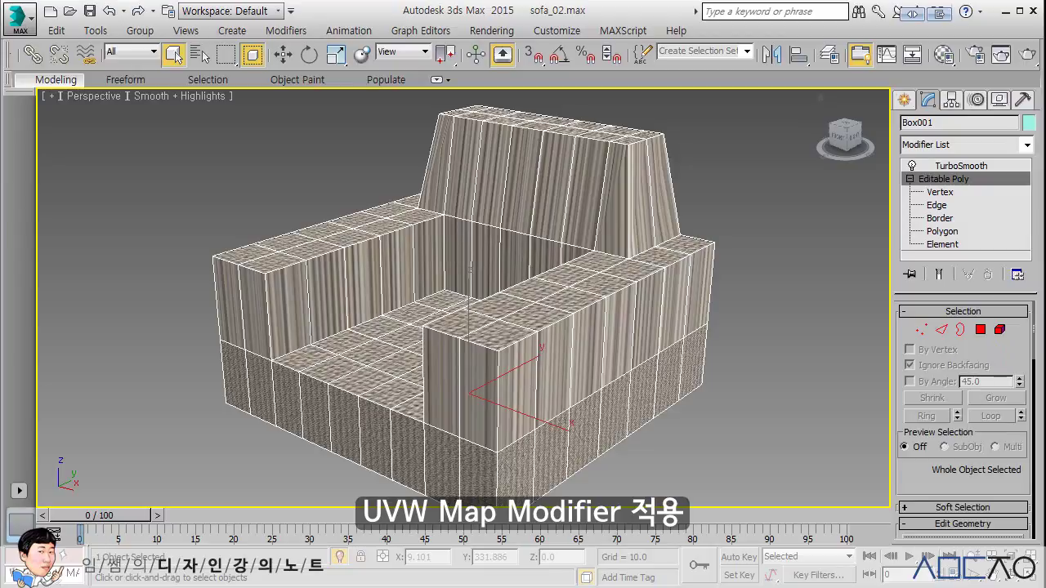
{"action": "left_click", "coordinate": [1026, 144]}
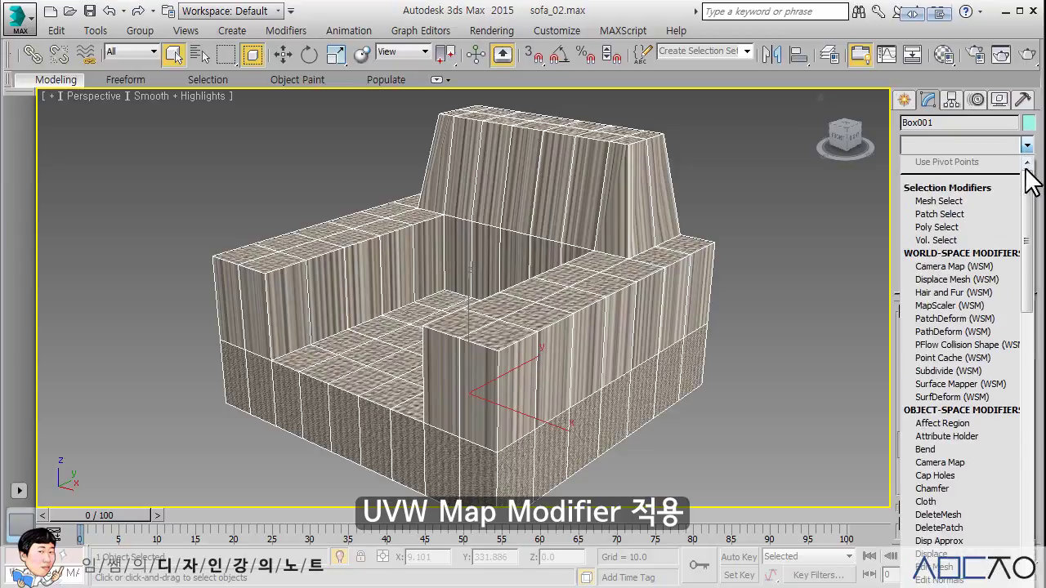
{"action": "left_click_drag", "start_coordinate": [1027, 213], "coordinate": [1024, 516]}
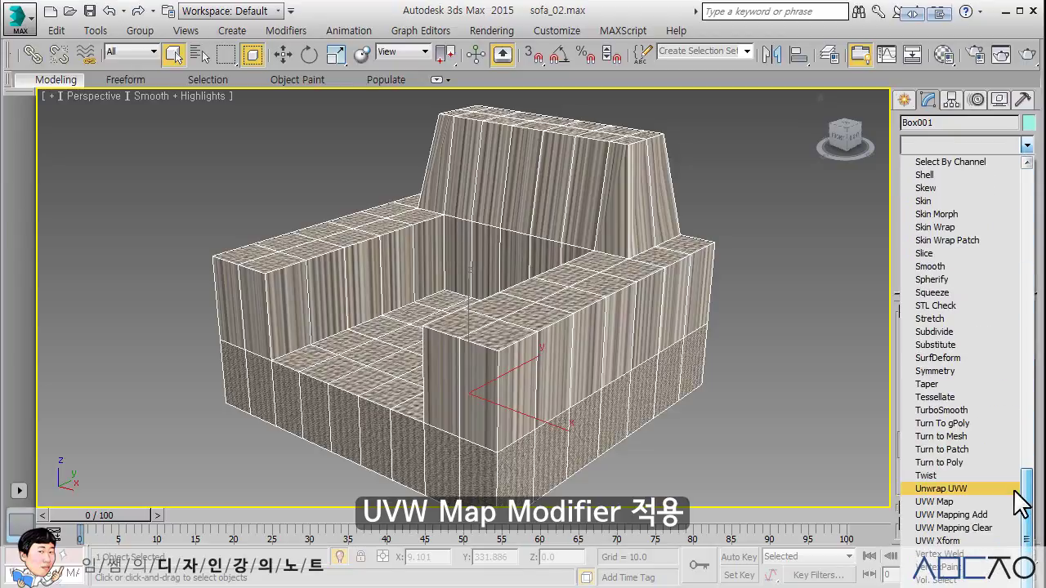
{"action": "left_click", "coordinate": [959, 501]}
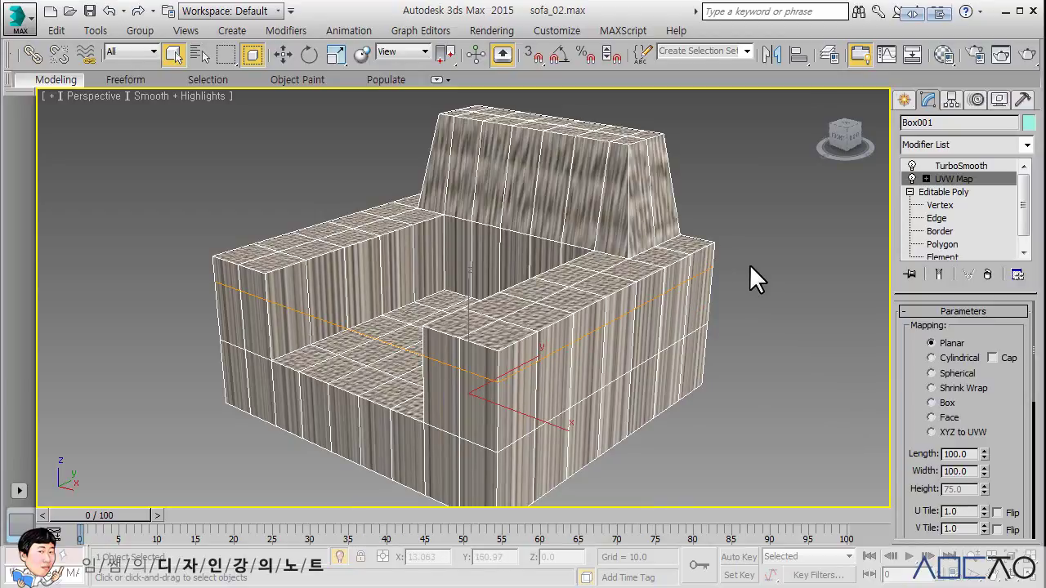
Step: Compare the sofa's texture at the Editable Poly, UVW Map and TurboSmooth levels of the modifier stack
{"action": "left_click", "coordinate": [936, 191]}
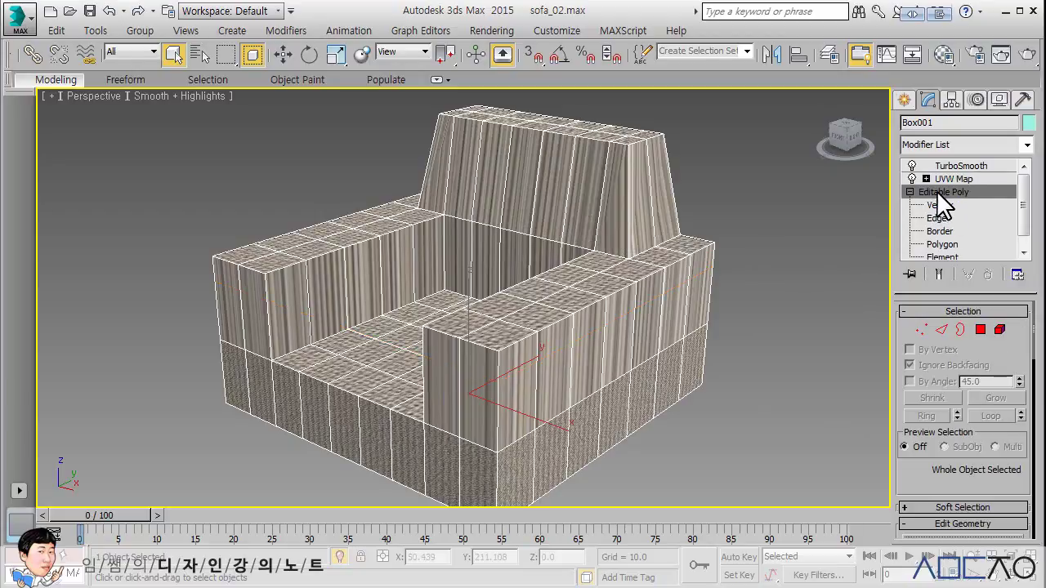
{"action": "left_click", "coordinate": [947, 176]}
{"action": "left_click", "coordinate": [951, 164]}
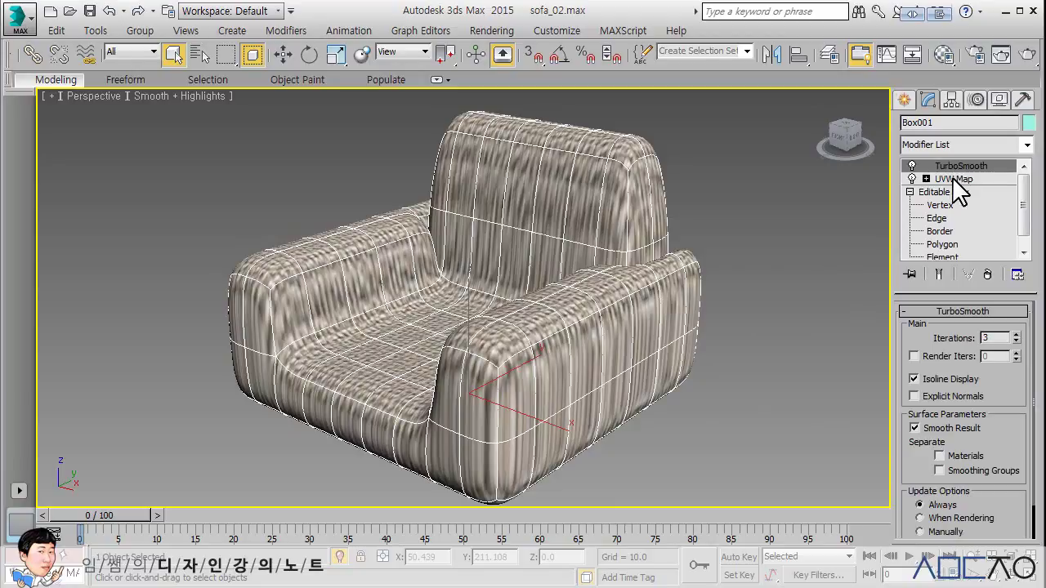
{"action": "left_click", "coordinate": [952, 177]}
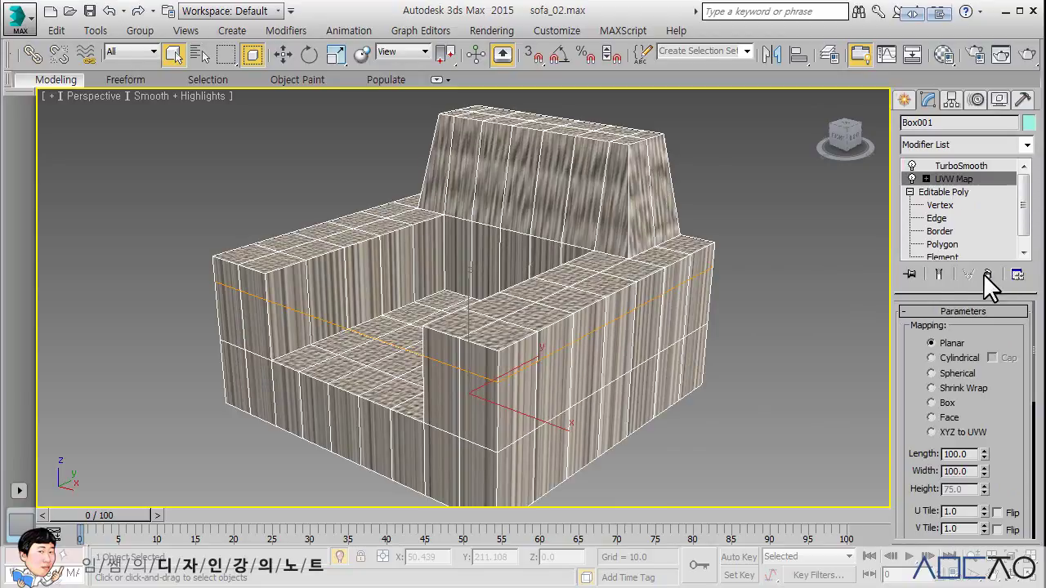
Step: Show the end result of the whole modifier stack while the UVW Map modifier stays selected
{"action": "left_click", "coordinate": [940, 274]}
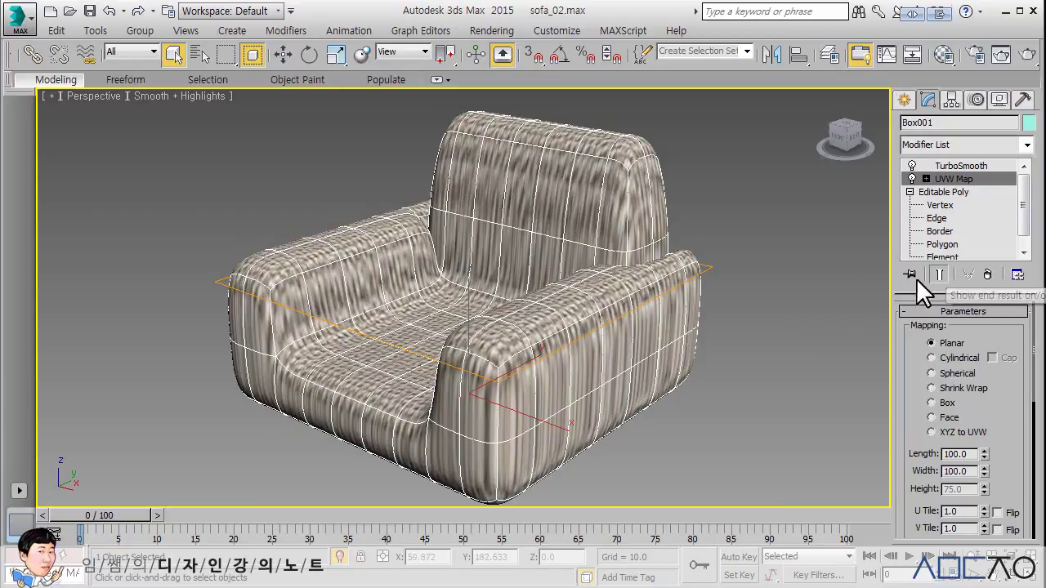
{"action": "left_click", "coordinate": [939, 274]}
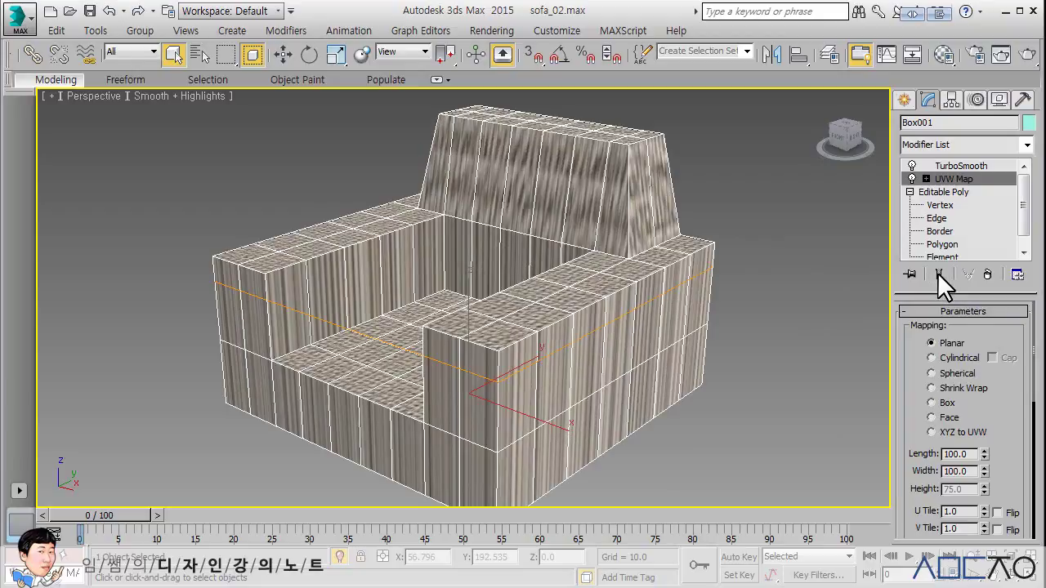
{"action": "left_click", "coordinate": [939, 275]}
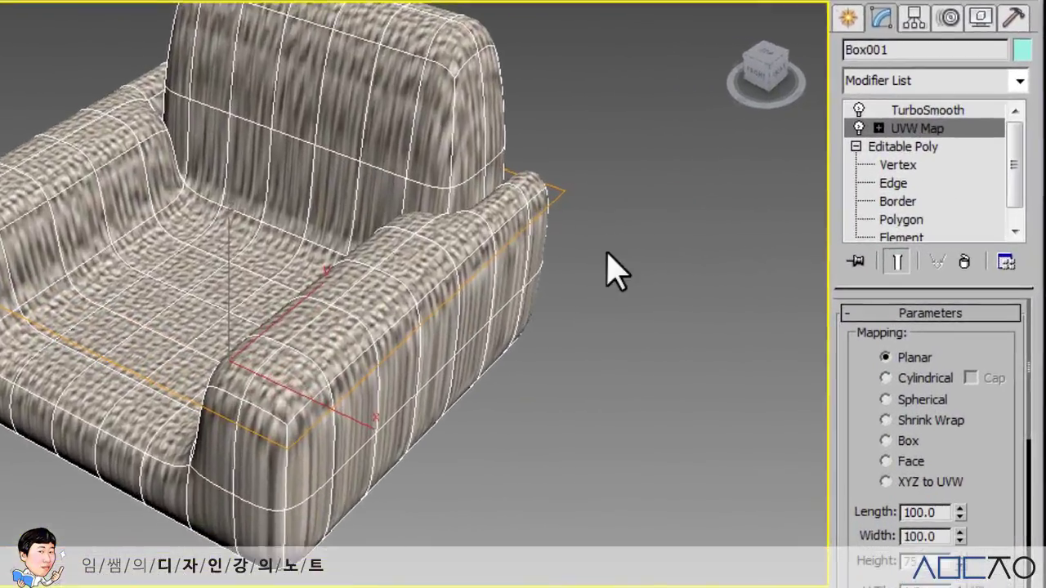
Step: Try the Cylindrical, Spherical and Shrink Wrap mapping types on the sofa and settle on Box mapping
{"action": "scroll", "coordinate": [613, 274], "scroll_direction": "down", "scroll_amount": 3}
{"action": "middle_click_drag", "start_coordinate": [609, 272], "coordinate": [571, 264]}
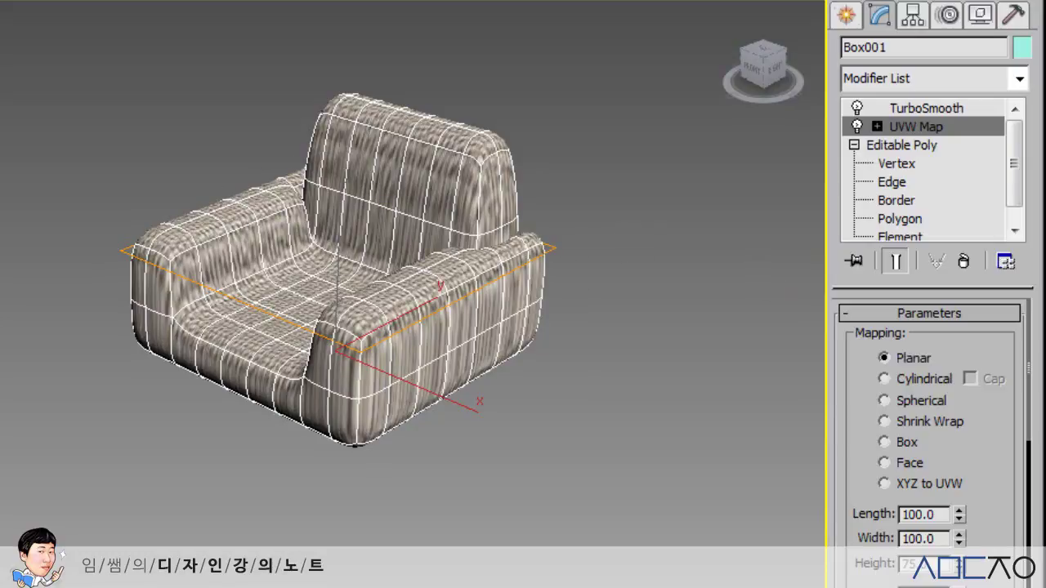
{"action": "middle_click_drag", "start_coordinate": [746, 378], "coordinate": [660, 346], "text": "alt"}
{"action": "scroll", "coordinate": [602, 343], "scroll_direction": "up", "scroll_amount": 4}
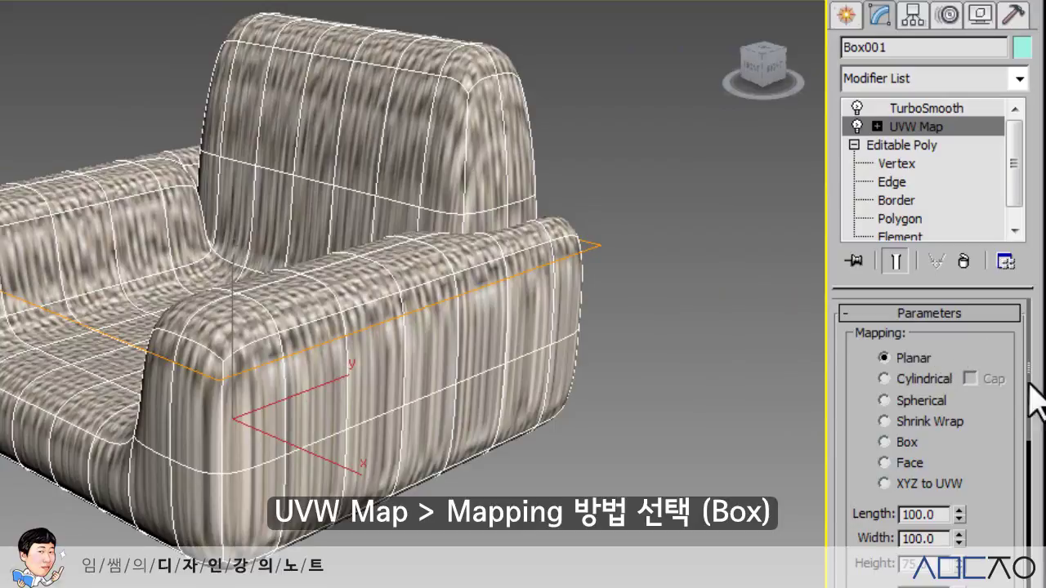
{"action": "left_click", "coordinate": [942, 381]}
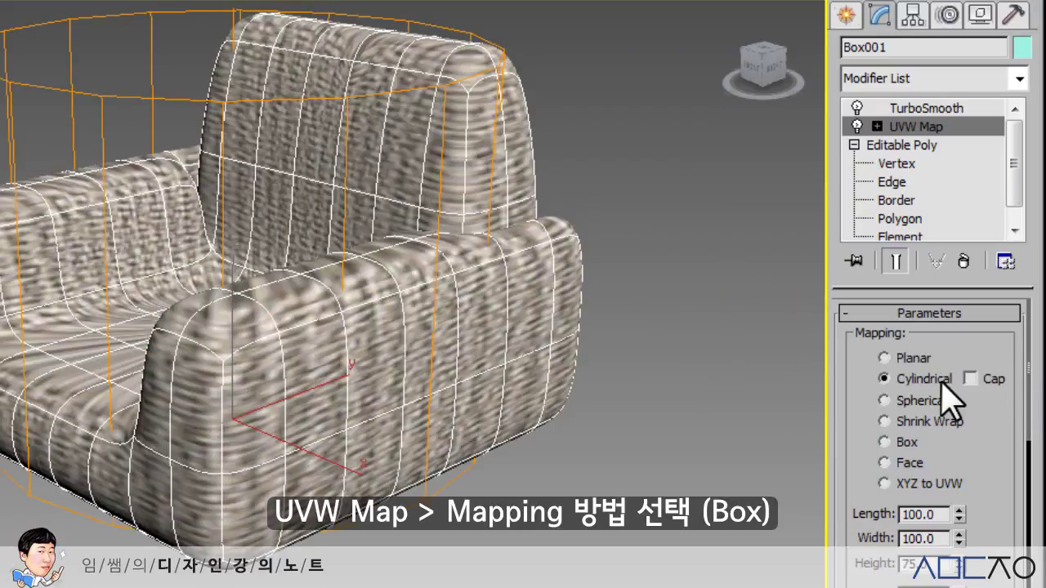
{"action": "left_click", "coordinate": [926, 400]}
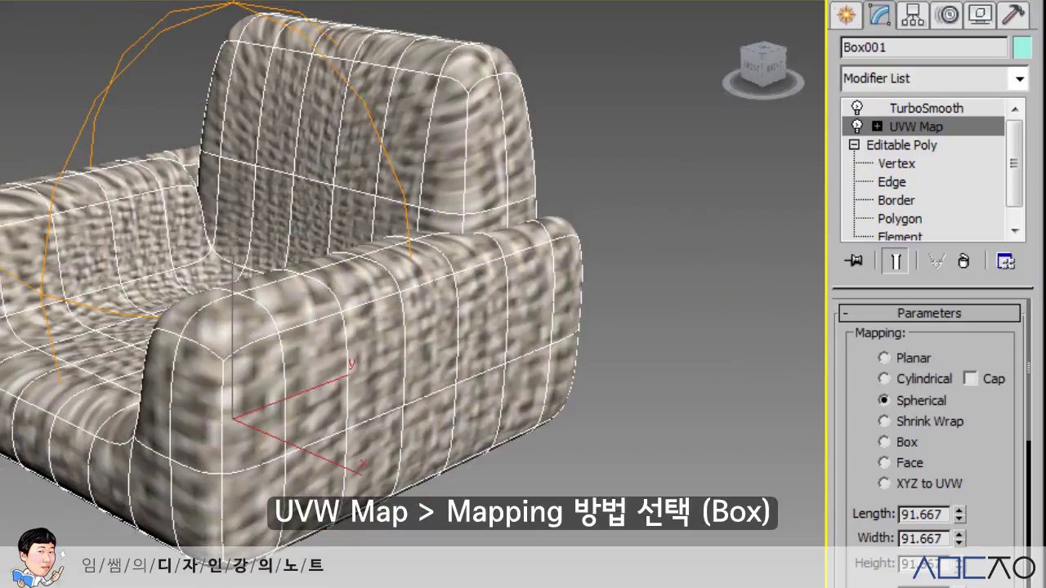
{"action": "left_click", "coordinate": [927, 422]}
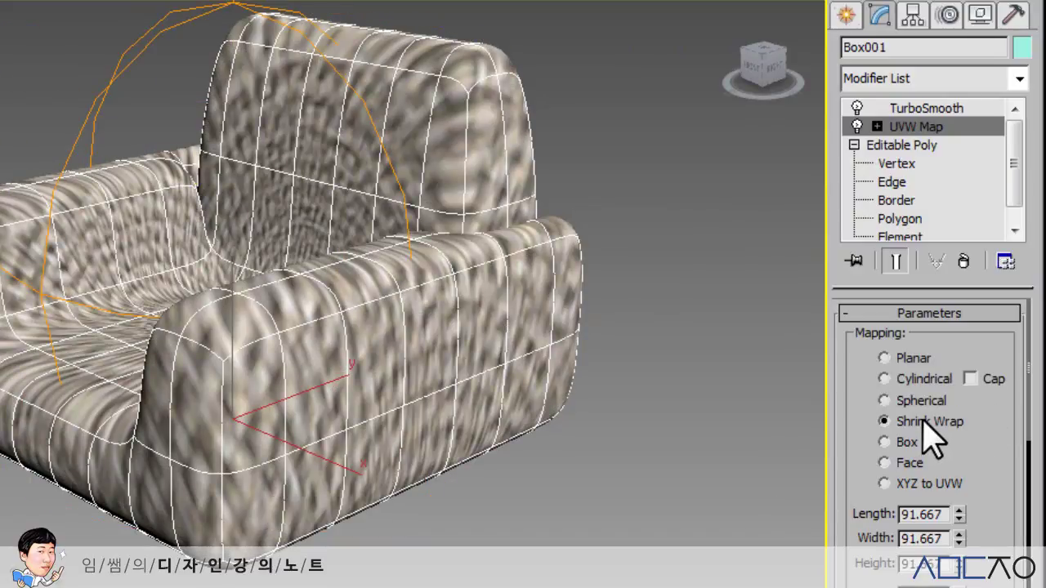
{"action": "left_click", "coordinate": [902, 441]}
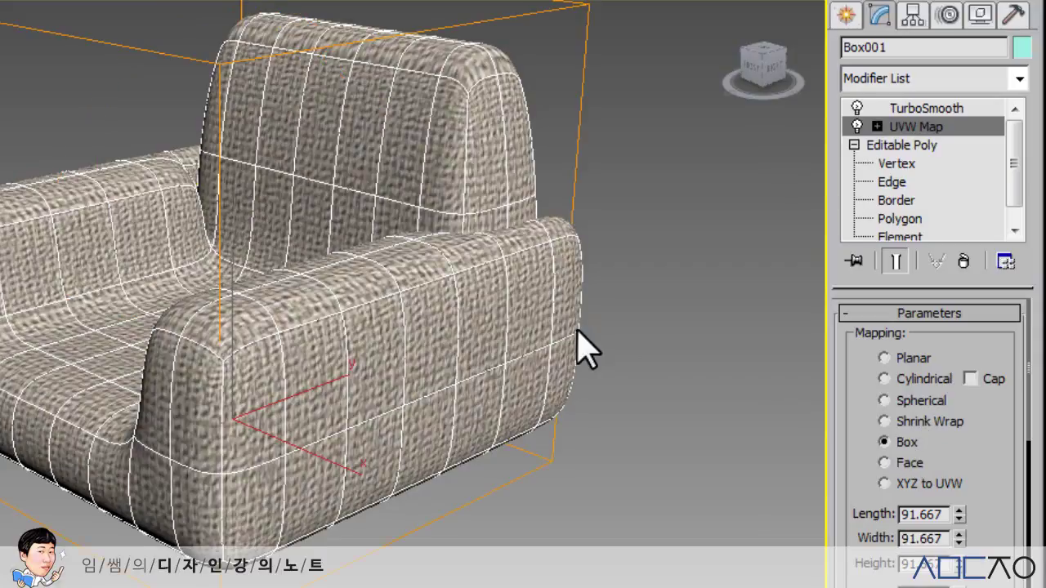
Step: Inspect the box-mapped fabric on the sofa and the UVW Map modifier's size parameters
{"action": "middle_click_drag", "start_coordinate": [572, 312], "coordinate": [551, 287]}
{"action": "scroll", "coordinate": [636, 321], "scroll_direction": "down", "scroll_amount": 8}
{"action": "scroll", "coordinate": [864, 392], "scroll_direction": "down", "scroll_amount": 4}
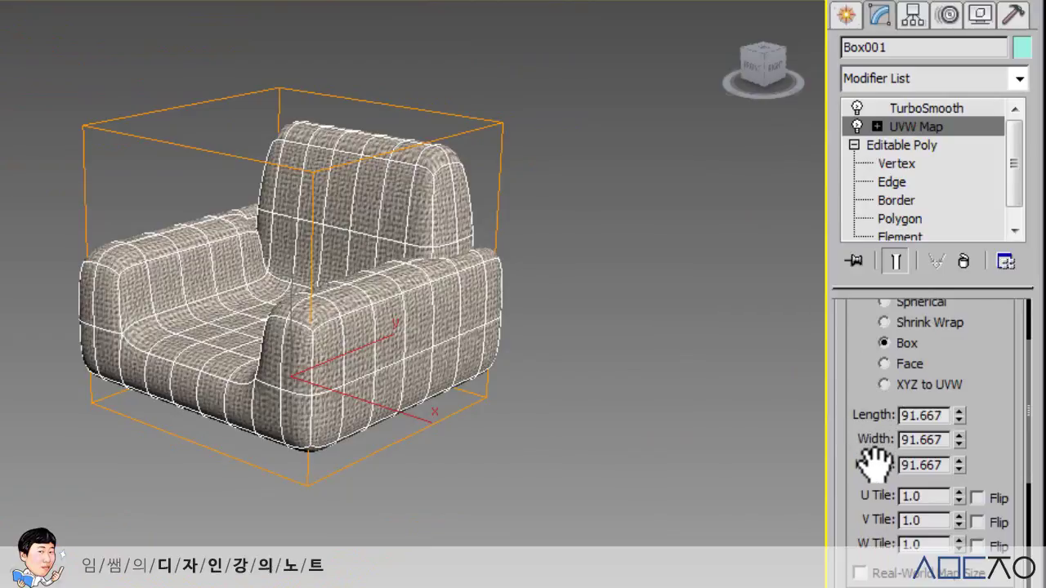
{"action": "middle_click_drag", "start_coordinate": [626, 329], "coordinate": [583, 320]}
{"action": "scroll", "coordinate": [635, 346], "scroll_direction": "up", "scroll_amount": 5}
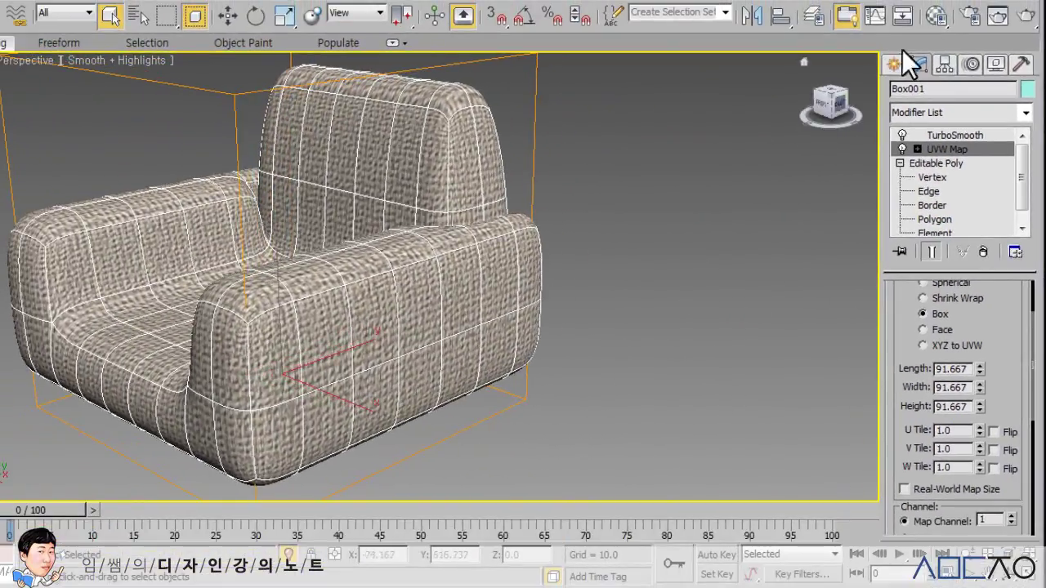
Step: View the CARPTTAN image behind the material's diffuse map and check its size in the bitmap file details
{"action": "left_click", "coordinate": [942, 12]}
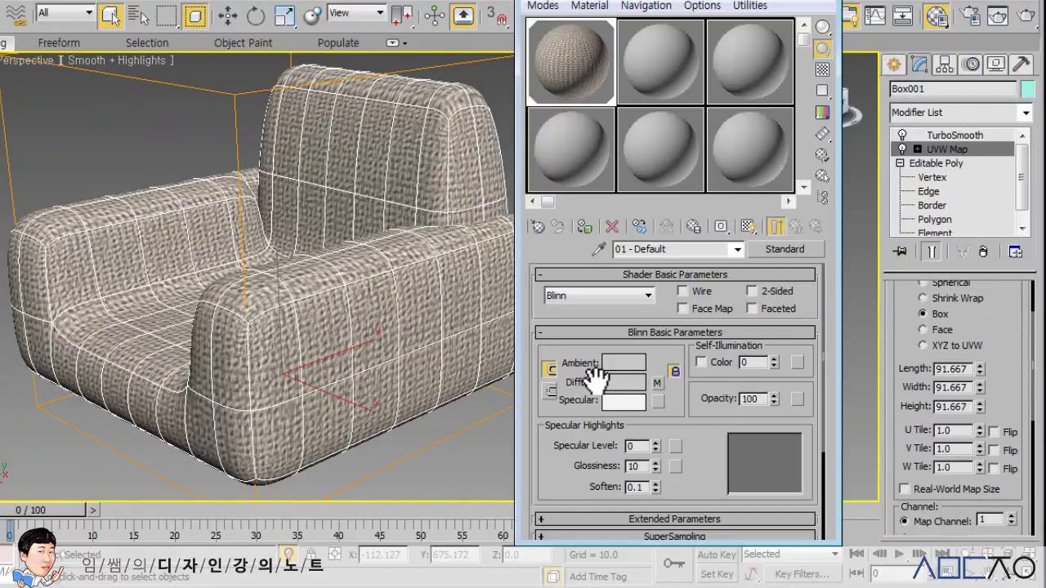
{"action": "left_click", "coordinate": [656, 382]}
{"action": "scroll", "coordinate": [701, 395], "scroll_direction": "down", "scroll_amount": 5}
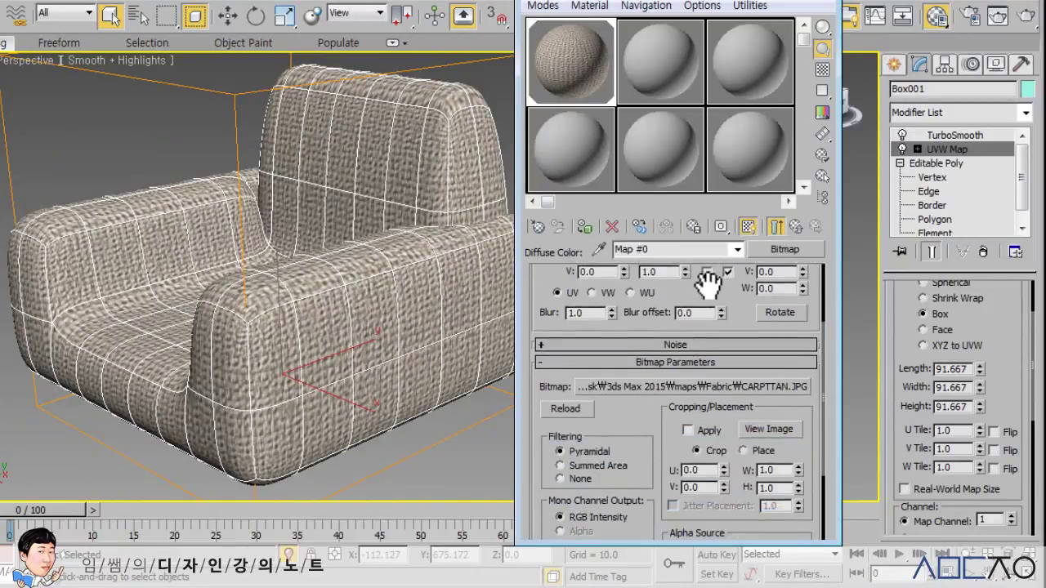
{"action": "left_click", "coordinate": [764, 415]}
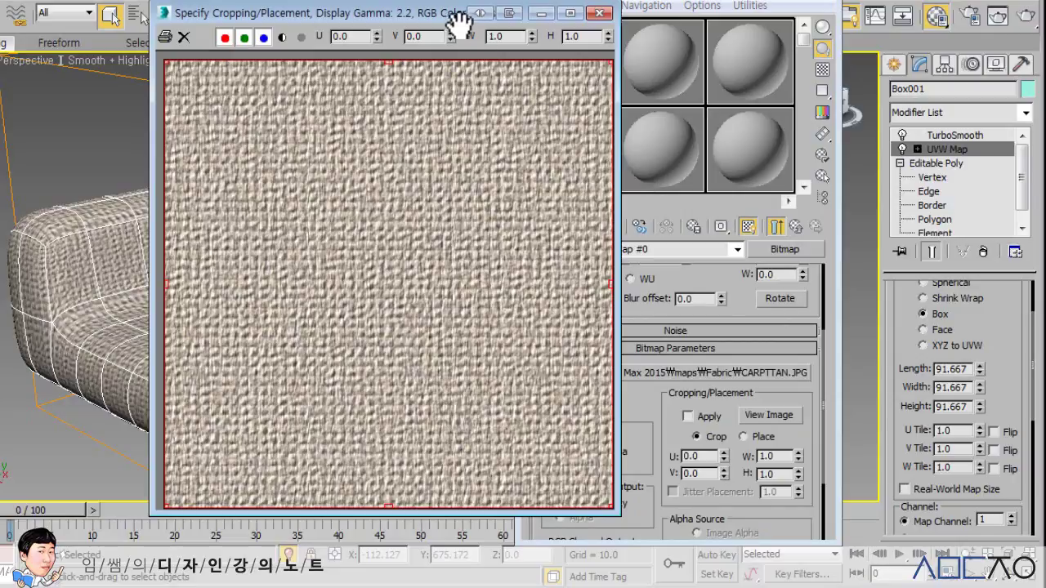
{"action": "left_click_drag", "start_coordinate": [429, 12], "coordinate": [445, 7]}
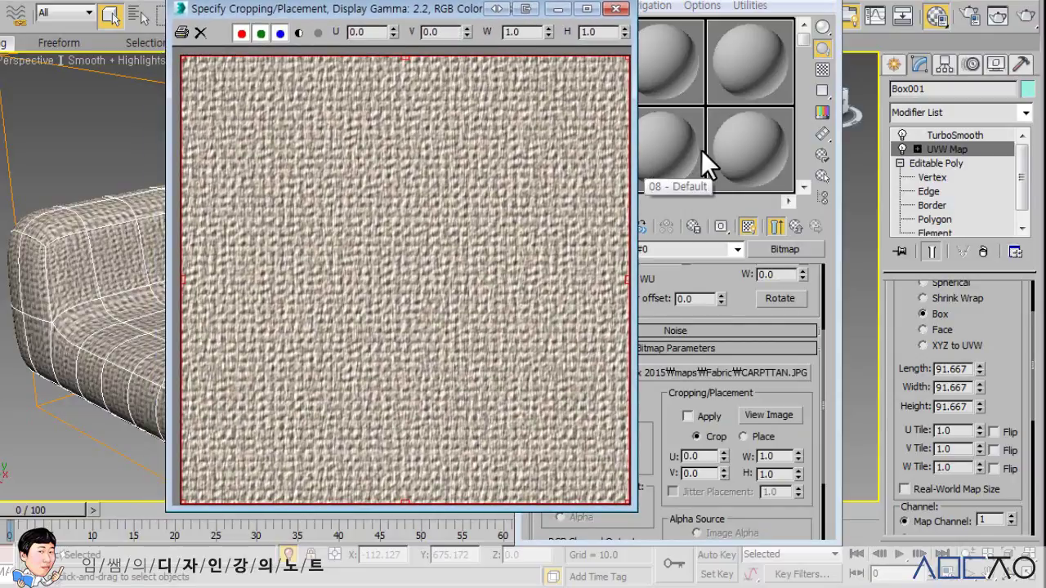
{"action": "left_click", "coordinate": [615, 8]}
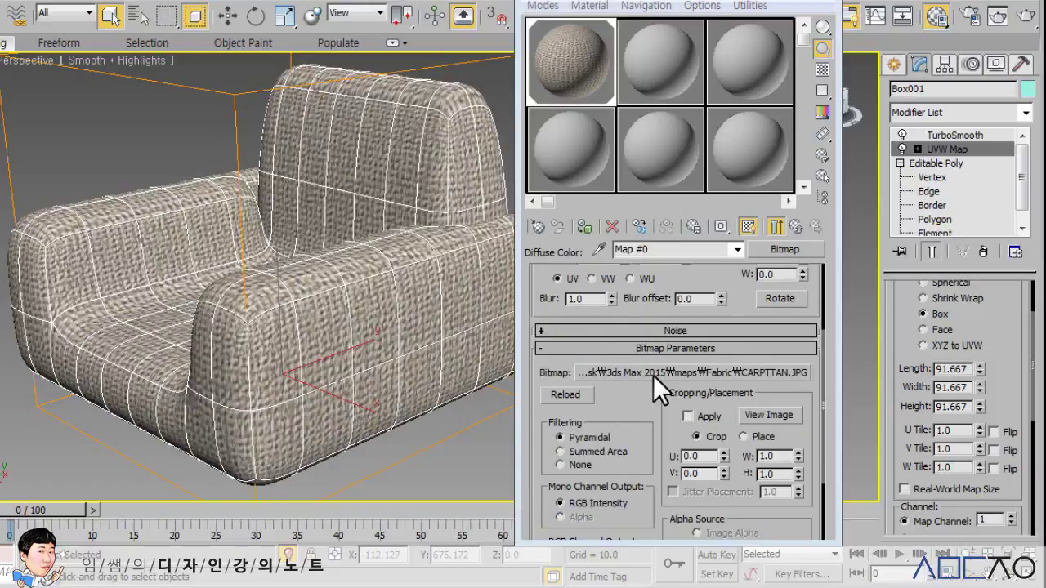
{"action": "left_click", "coordinate": [653, 375]}
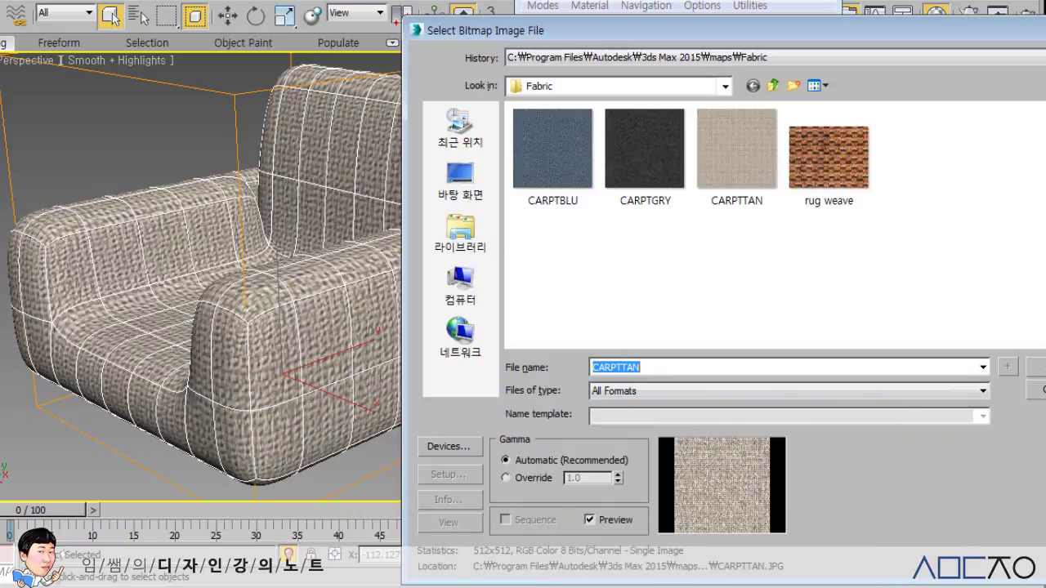
{"action": "left_click", "coordinate": [1036, 366]}
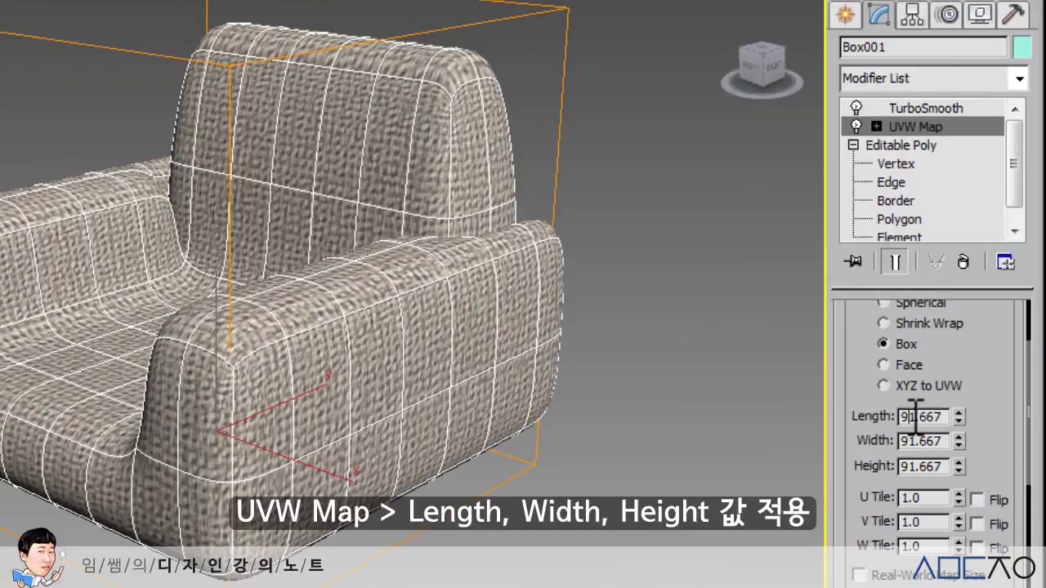
Step: Set the UVW Map's length, width and height to 100 each
{"action": "double_click", "coordinate": [917, 411]}
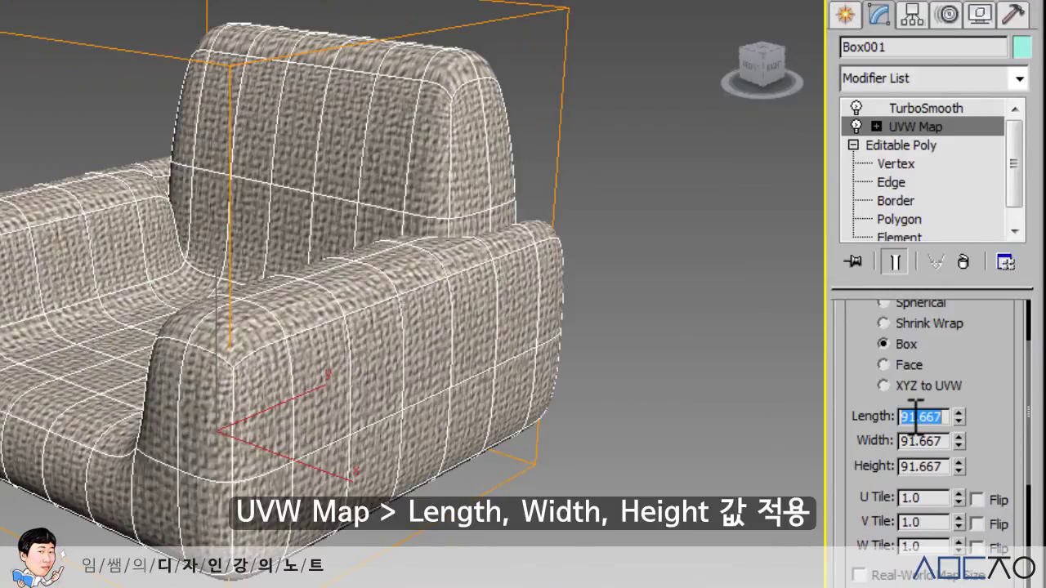
{"action": "type", "text": "100"}
{"action": "key", "text": "Tab"}
{"action": "type", "text": "100"}
{"action": "key", "text": "Tab"}
{"action": "type", "text": "100"}
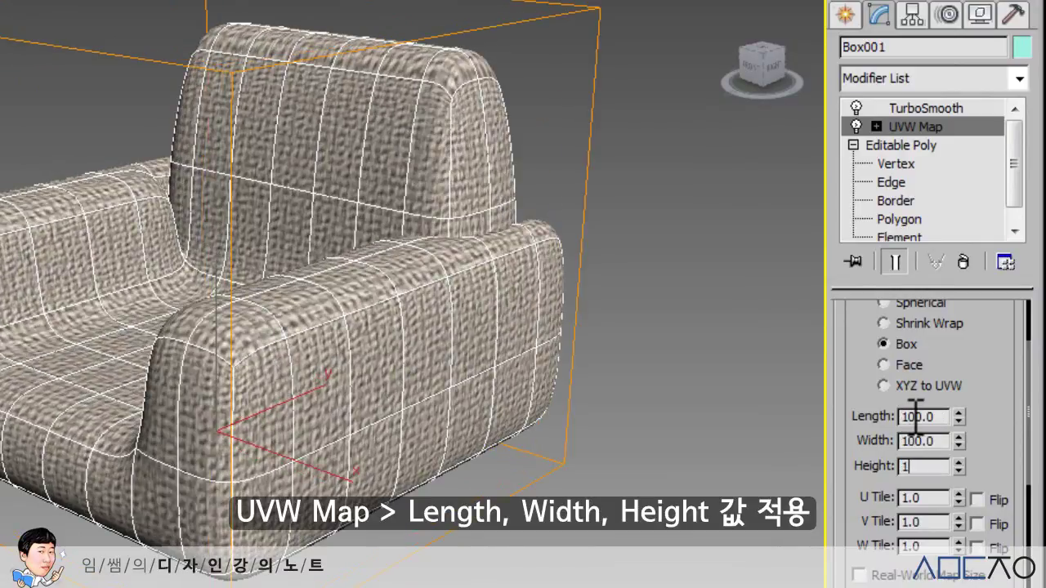
{"action": "key", "text": "Return"}
Step: Deselect the sofa and examine the fabric weave up close on the armrest, seat and backrest
{"action": "middle_click_drag", "start_coordinate": [525, 343], "coordinate": [509, 367]}
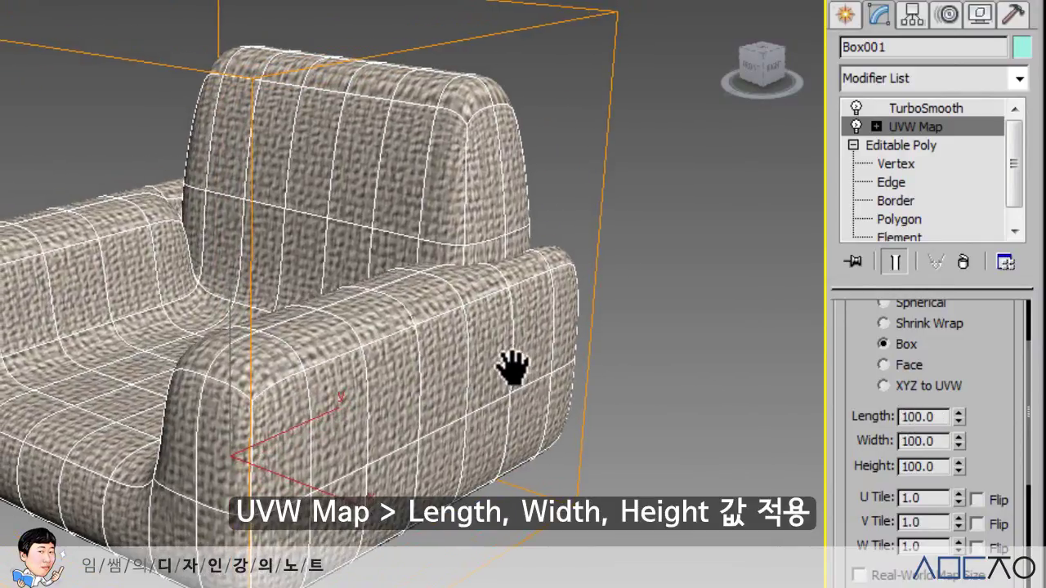
{"action": "left_click", "coordinate": [679, 356]}
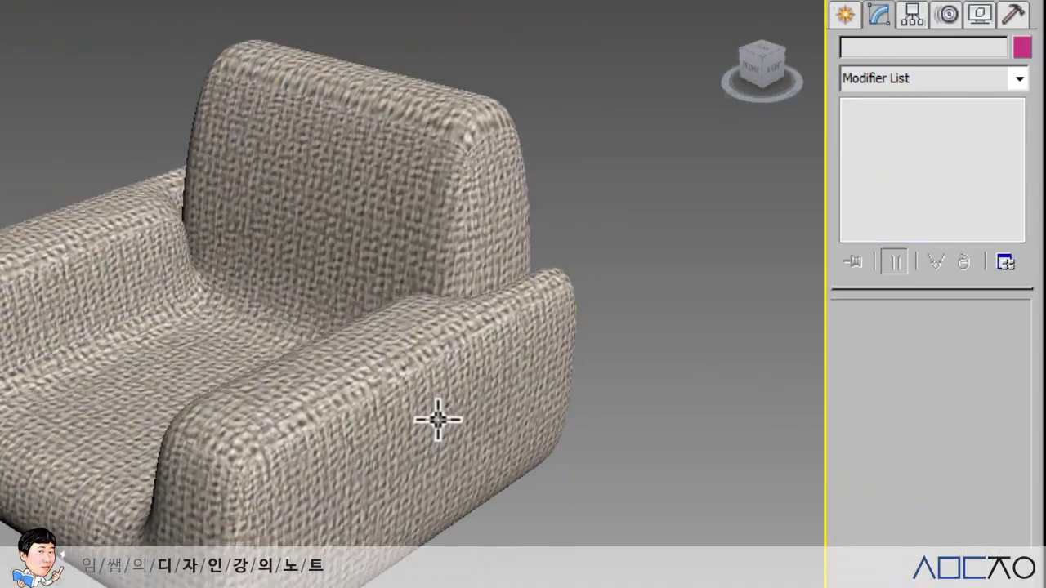
{"action": "middle_click_drag", "start_coordinate": [437, 419], "coordinate": [443, 368]}
{"action": "scroll", "coordinate": [339, 354], "scroll_direction": "up", "scroll_amount": 8}
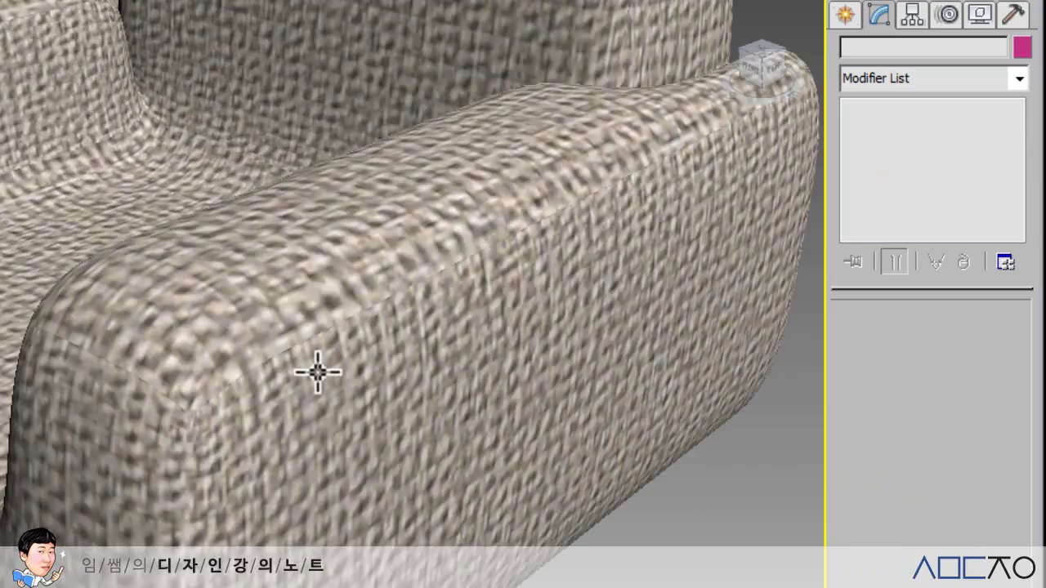
{"action": "scroll", "coordinate": [387, 379], "scroll_direction": "down", "scroll_amount": 6}
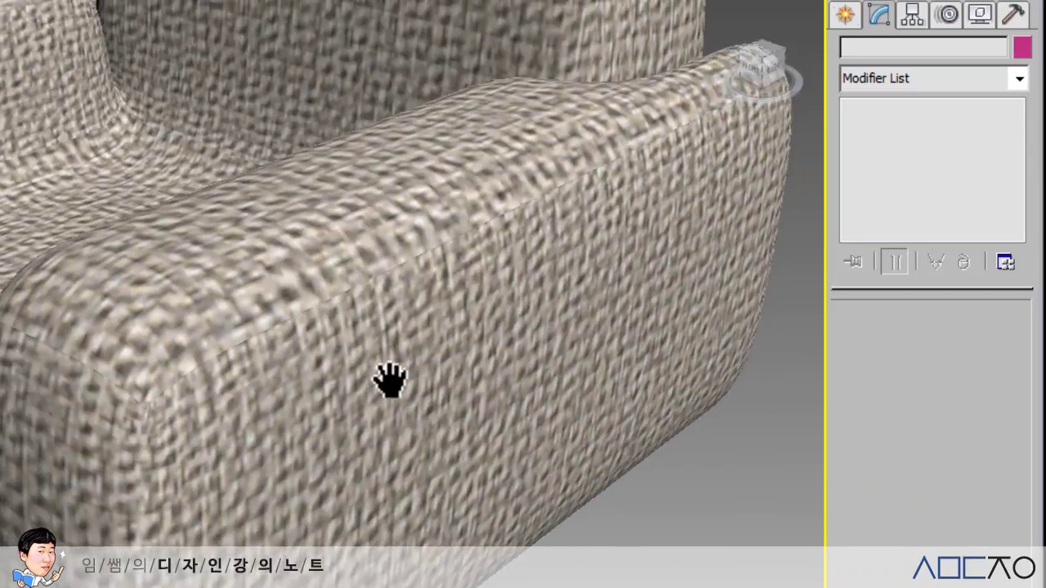
{"action": "scroll", "coordinate": [677, 389], "scroll_direction": "up", "scroll_amount": 2}
{"action": "middle_click_drag", "start_coordinate": [678, 390], "coordinate": [626, 388]}
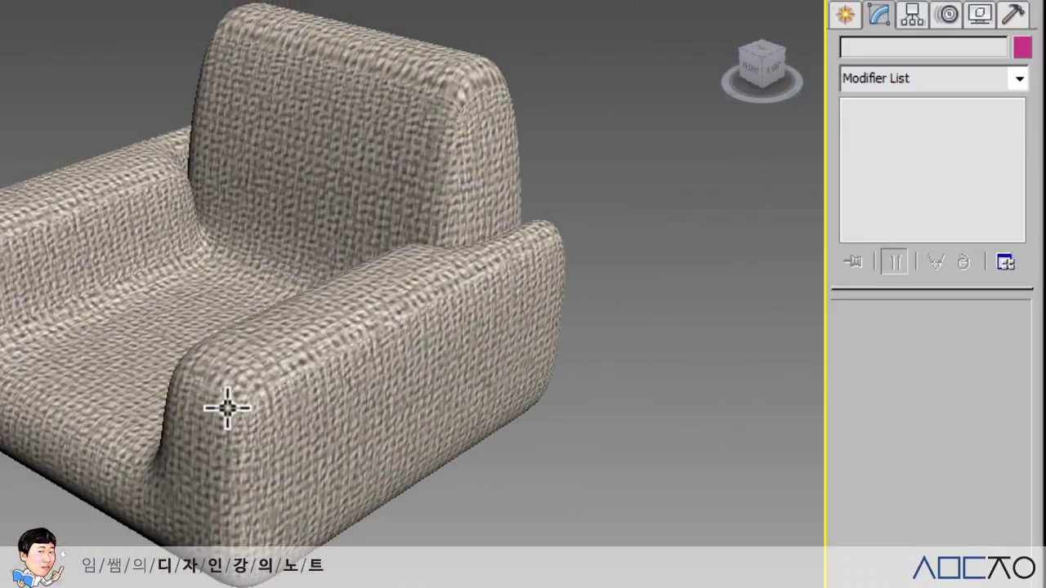
{"action": "middle_click_drag", "start_coordinate": [579, 420], "coordinate": [583, 397]}
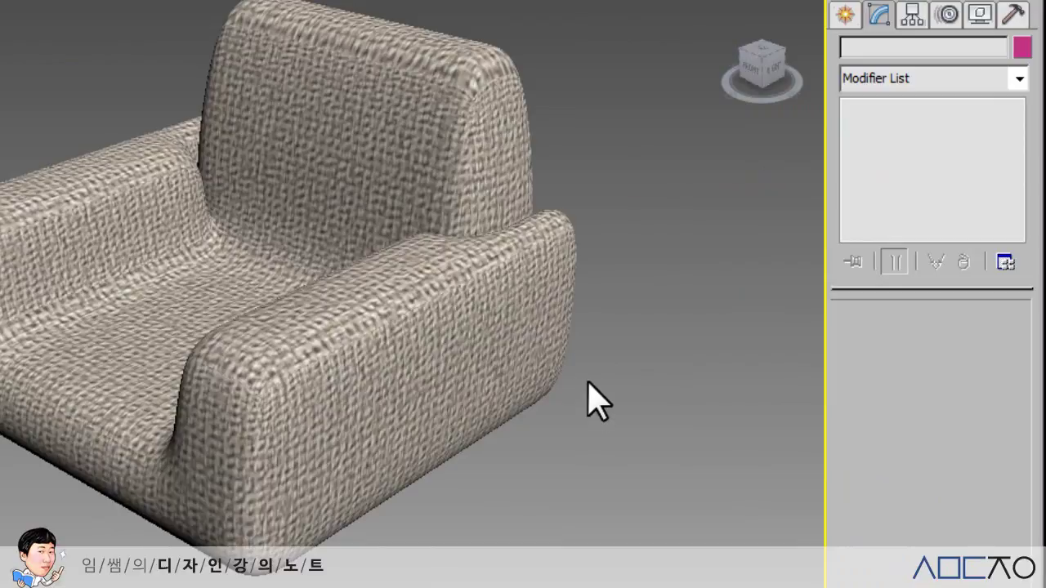
Step: Select the sofa body and activate the Gizmo level of its UVW Map modifier
{"action": "scroll", "coordinate": [576, 376], "scroll_direction": "up", "scroll_amount": 1}
{"action": "mouse_move", "coordinate": [572, 359]}
{"action": "middle_mouse_down", "text": "alt"}
{"action": "mouse_move", "coordinate": [542, 339]}
{"action": "mouse_move", "coordinate": [528, 346]}
{"action": "mouse_move", "coordinate": [579, 376]}
{"action": "middle_mouse_up", "text": "alt"}
{"action": "left_click", "coordinate": [460, 332]}
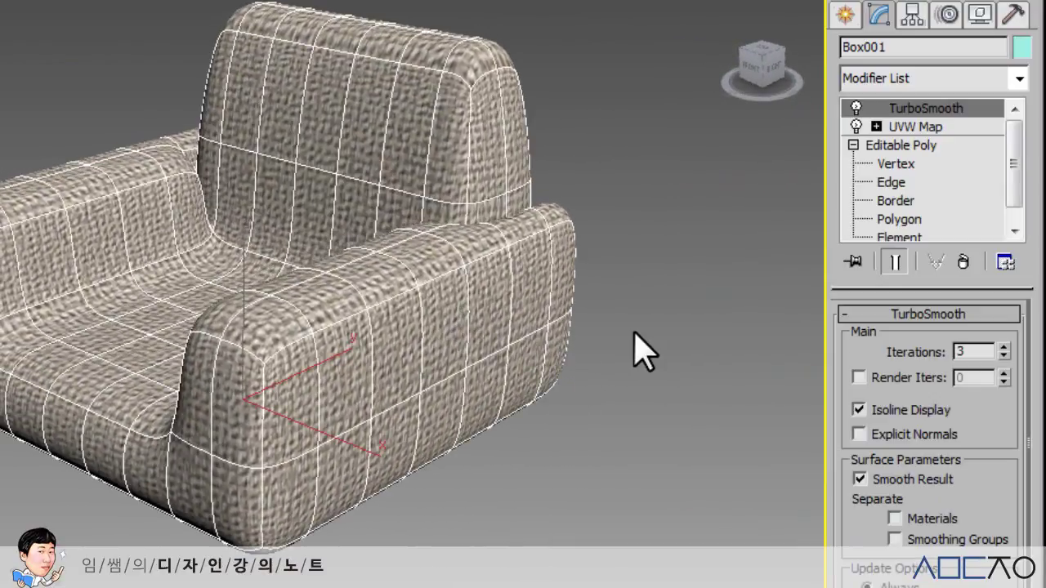
{"action": "left_click", "coordinate": [903, 129]}
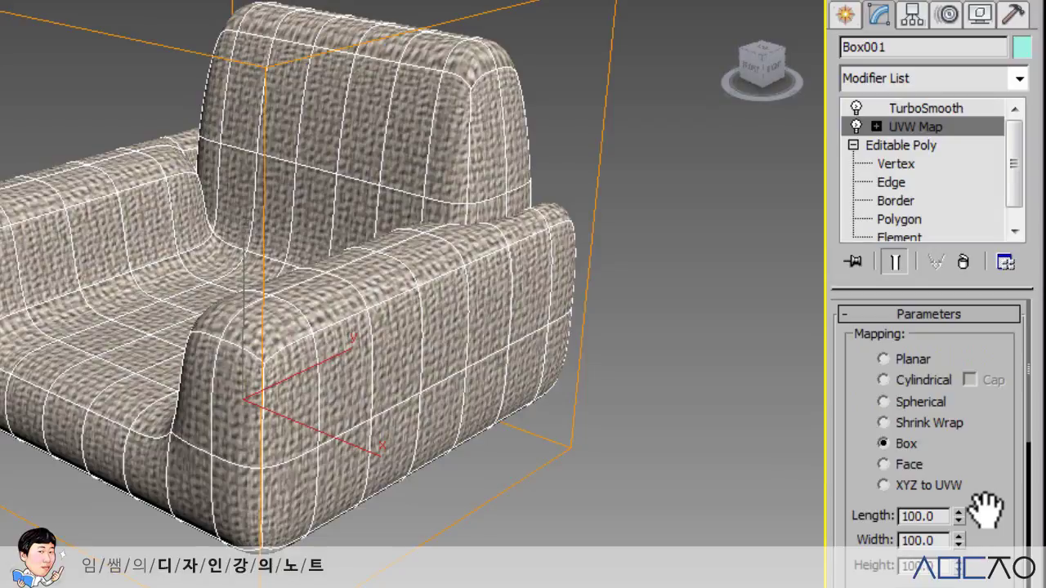
{"action": "left_click", "coordinate": [876, 127]}
{"action": "left_click", "coordinate": [913, 147]}
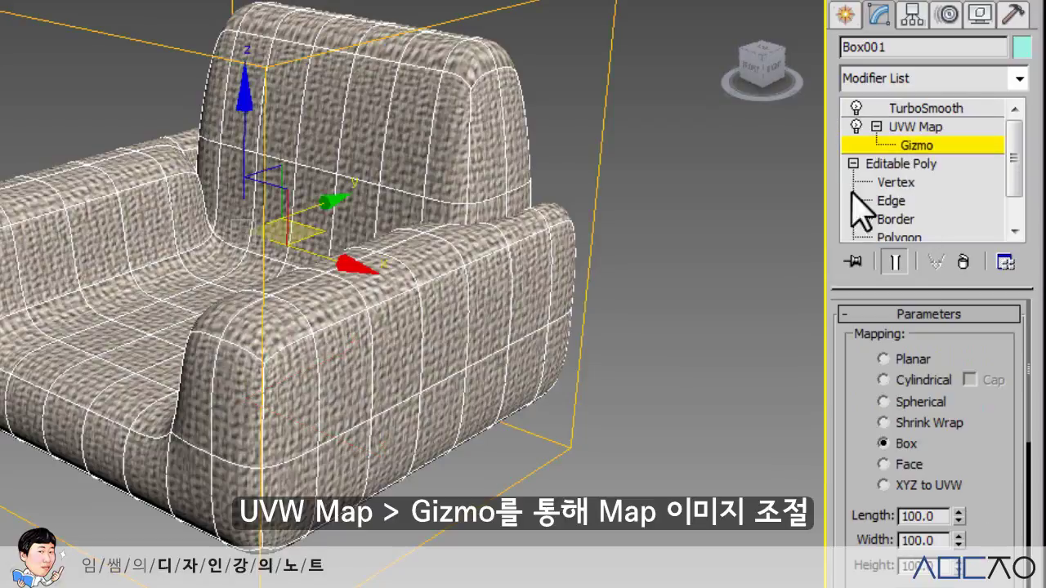
Step: Scale the UVW Map gizmo along its X axis and stretch it along its Z axis
{"action": "scroll", "coordinate": [603, 306], "scroll_direction": "down", "scroll_amount": 5}
{"action": "mouse_move", "coordinate": [603, 306]}
{"action": "middle_mouse_down"}
{"action": "mouse_move", "coordinate": [602, 285]}
{"action": "mouse_move", "coordinate": [548, 289]}
{"action": "mouse_move", "coordinate": [603, 307]}
{"action": "middle_mouse_up"}
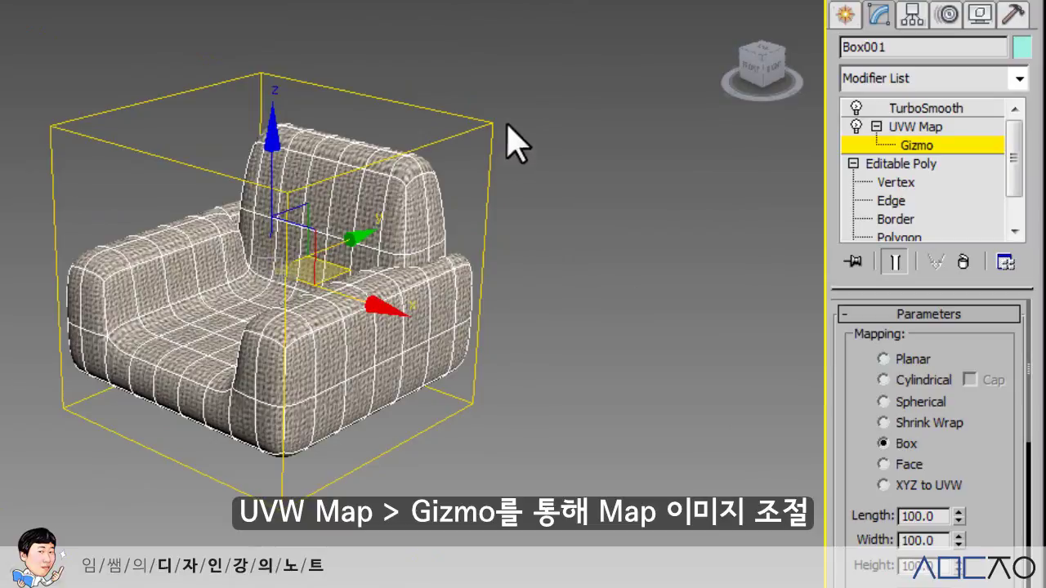
{"action": "scroll", "coordinate": [227, 287], "scroll_direction": "up", "scroll_amount": 3}
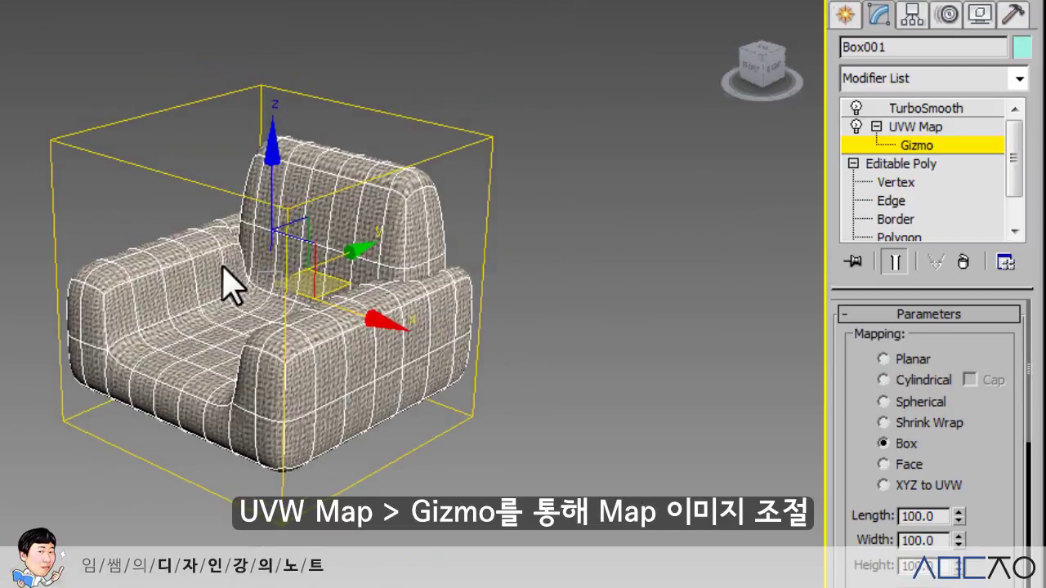
{"action": "scroll", "coordinate": [278, 311], "scroll_direction": "up", "scroll_amount": 3}
{"action": "middle_click_drag", "start_coordinate": [319, 238], "coordinate": [282, 163]}
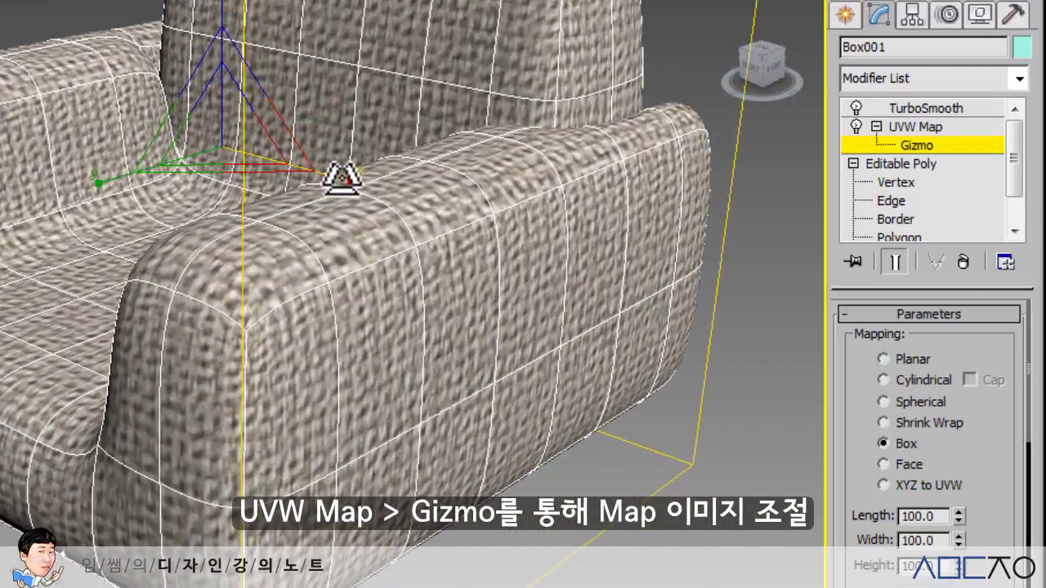
{"action": "left_click_drag", "start_coordinate": [344, 183], "coordinate": [362, 187]}
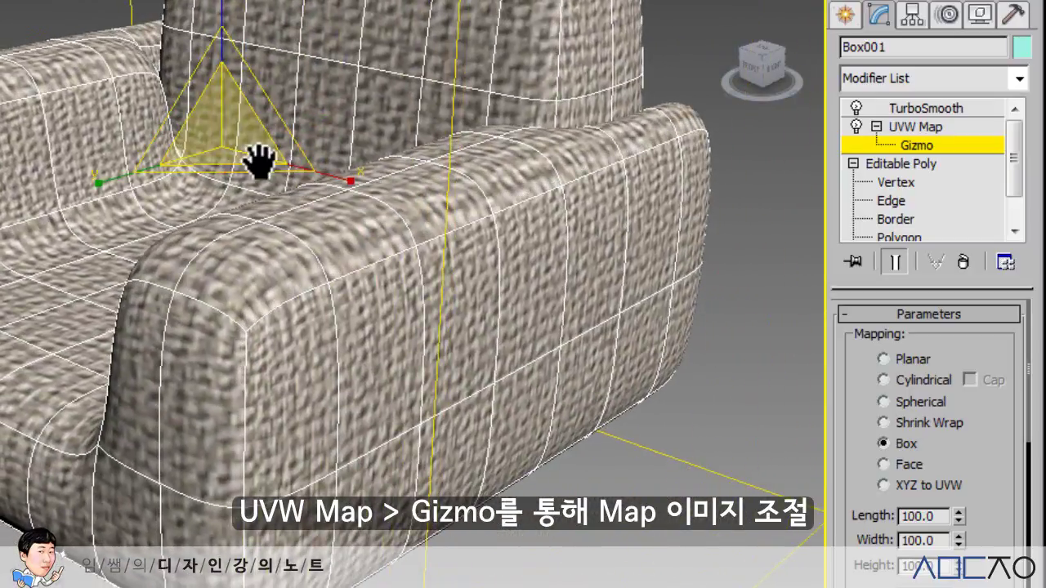
{"action": "middle_click_drag", "start_coordinate": [262, 164], "coordinate": [261, 202]}
{"action": "left_click_drag", "start_coordinate": [217, 52], "coordinate": [242, 5]}
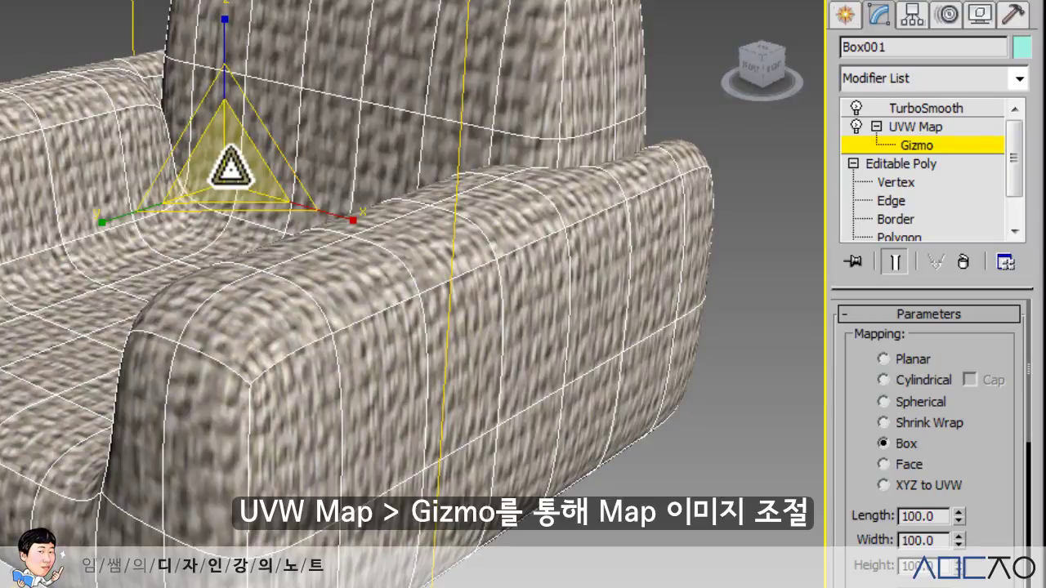
Step: Shrink the mapping gizmo uniformly for a finer weave, and reduce it slightly along its Z and X axes
{"action": "left_click_drag", "start_coordinate": [234, 177], "coordinate": [275, 420]}
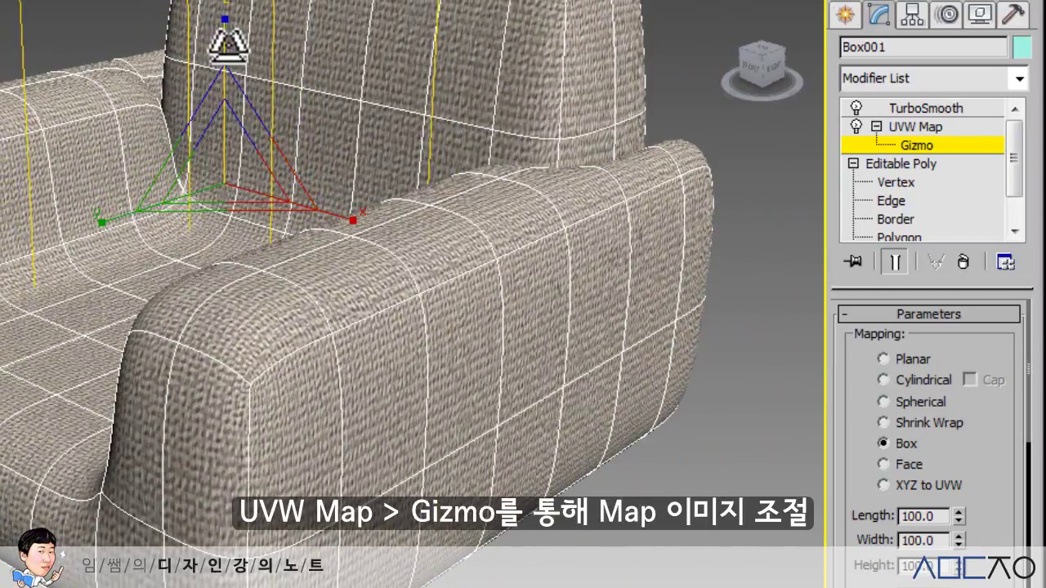
{"action": "left_click_drag", "start_coordinate": [227, 29], "coordinate": [218, 70]}
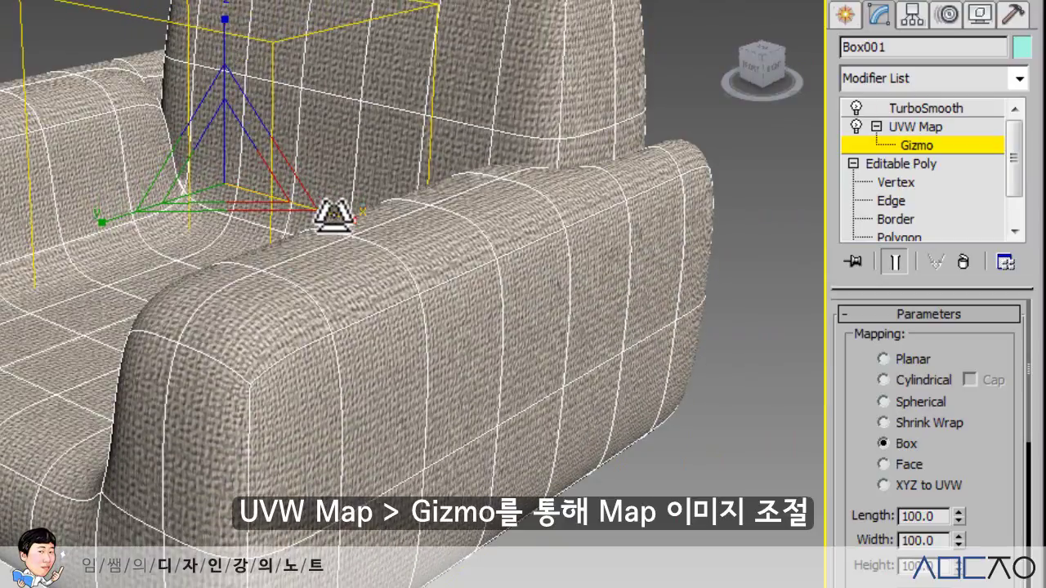
{"action": "mouse_move", "coordinate": [329, 214]}
{"action": "left_mouse_down"}
{"action": "mouse_move", "coordinate": [343, 223]}
{"action": "mouse_move", "coordinate": [327, 214]}
{"action": "left_mouse_up"}
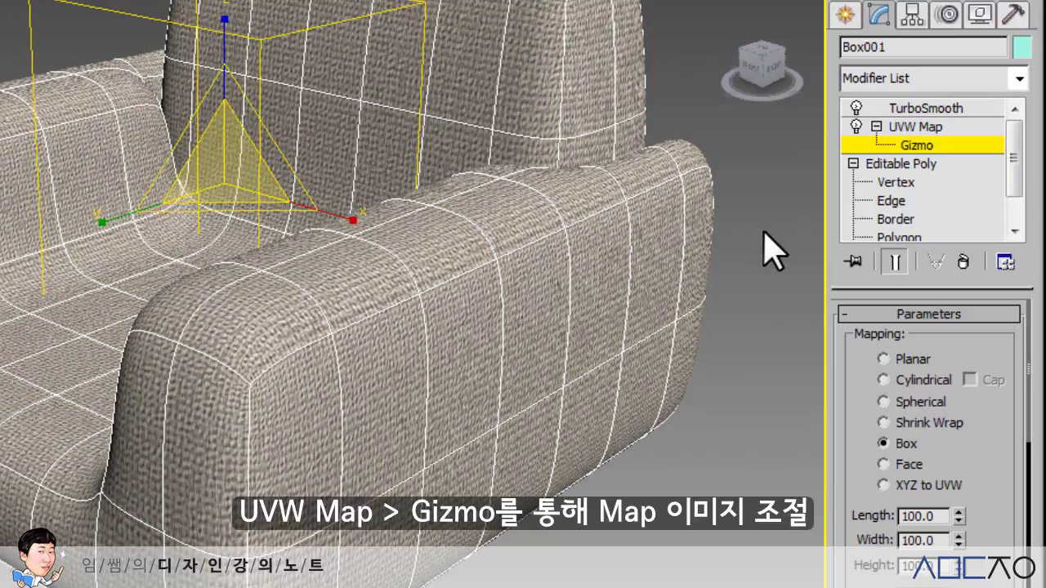
{"action": "middle_click_drag", "start_coordinate": [772, 253], "coordinate": [607, 269]}
{"action": "scroll", "coordinate": [626, 292], "scroll_direction": "down", "scroll_amount": 5}
{"action": "scroll", "coordinate": [567, 273], "scroll_direction": "up", "scroll_amount": 3}
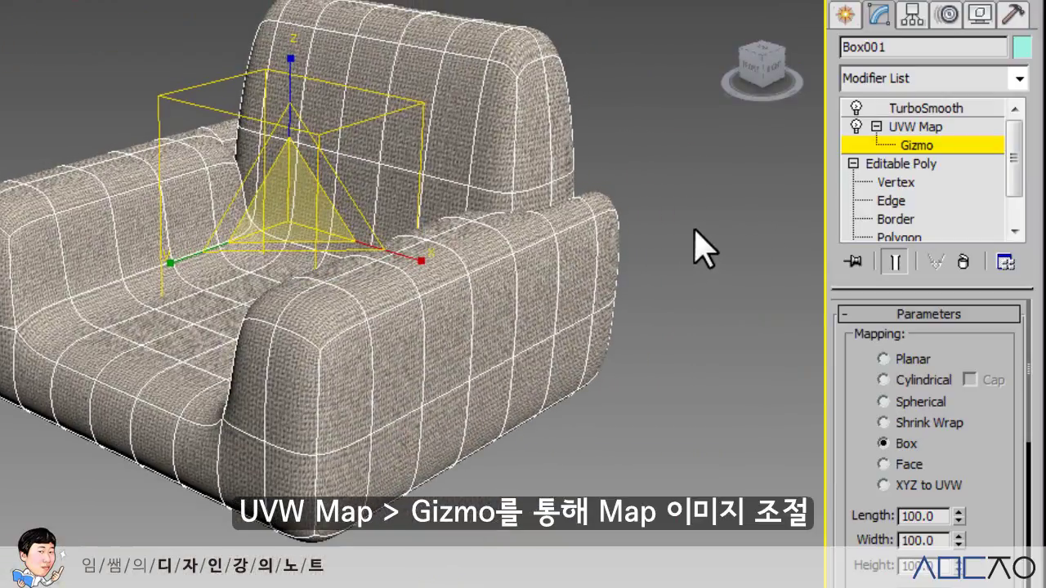
Step: Leave the gizmo level, return to the sofa's TurboSmooth modifier and collapse the expanded modifier stack entries
{"action": "left_click", "coordinate": [916, 124]}
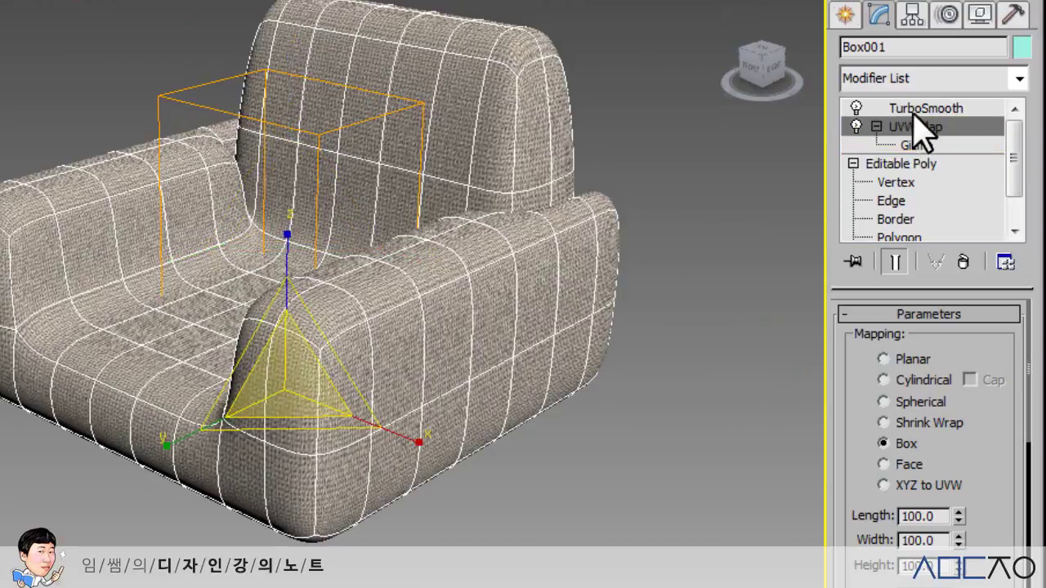
{"action": "left_click", "coordinate": [917, 108]}
{"action": "left_click", "coordinate": [876, 127]}
{"action": "left_click", "coordinate": [853, 163]}
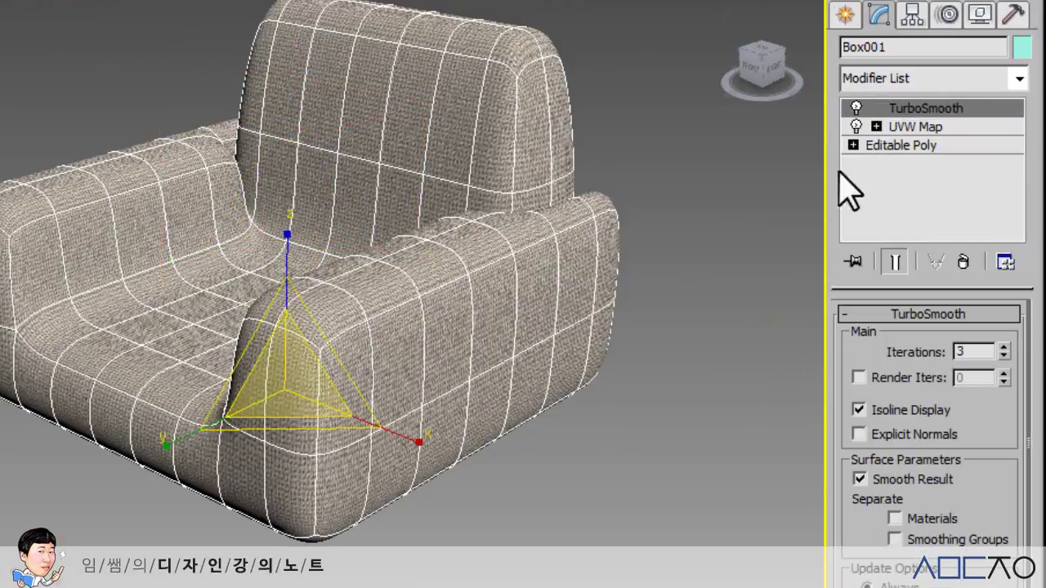
{"action": "left_click", "coordinate": [724, 296]}
{"action": "left_click", "coordinate": [514, 322]}
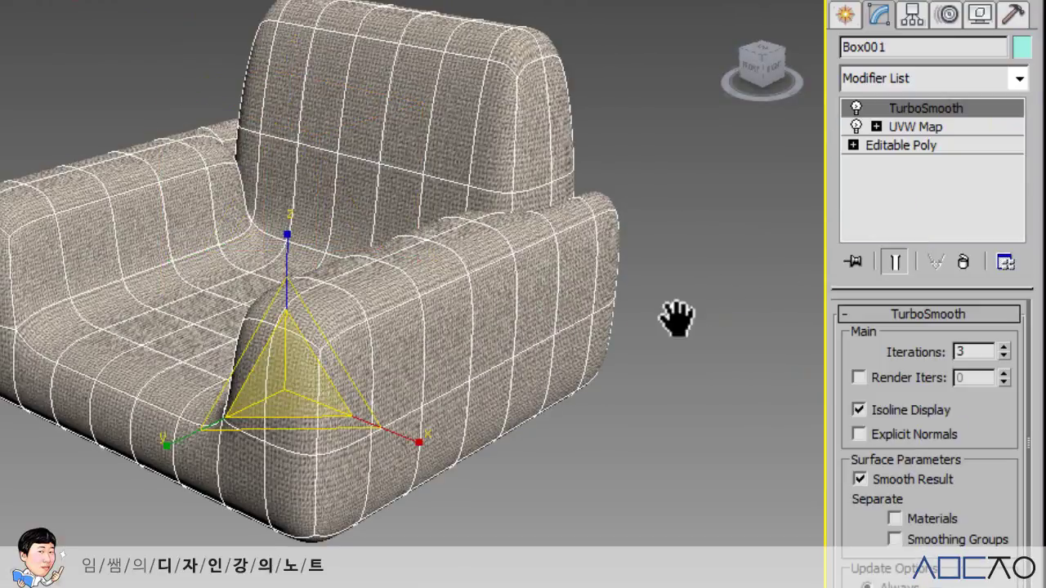
{"action": "middle_click_drag", "start_coordinate": [677, 319], "coordinate": [649, 333]}
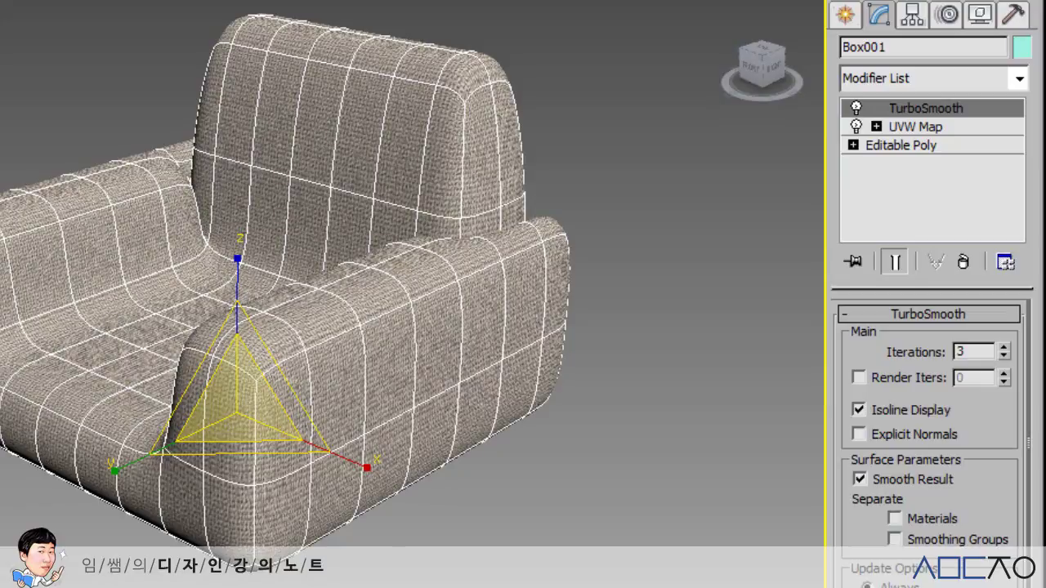
Step: Scale the UVW Map gizmo up uniformly for a coarser weave, return to TurboSmooth and deselect the sofa
{"action": "left_click", "coordinate": [907, 131]}
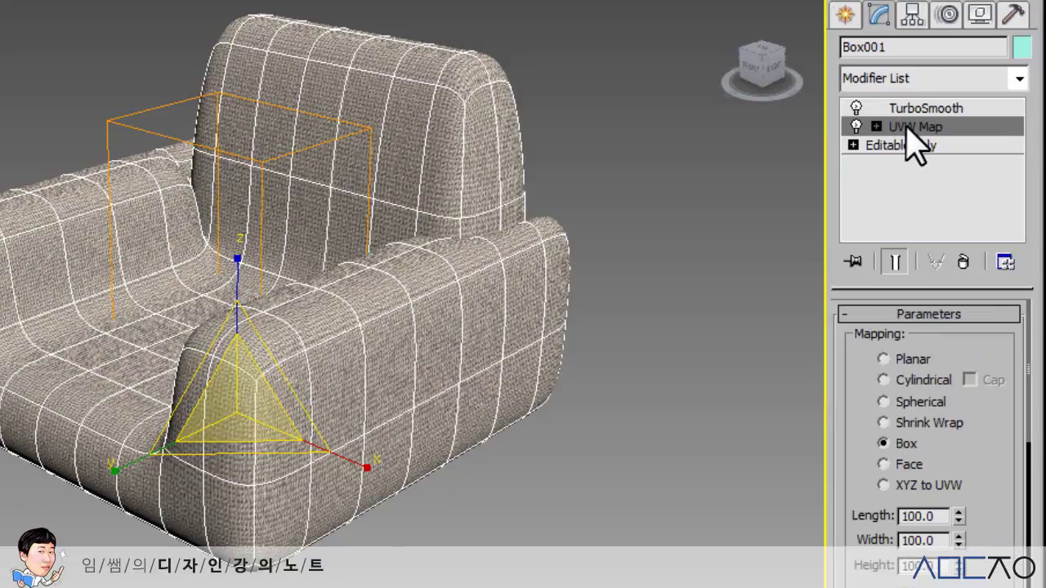
{"action": "left_click", "coordinate": [907, 109]}
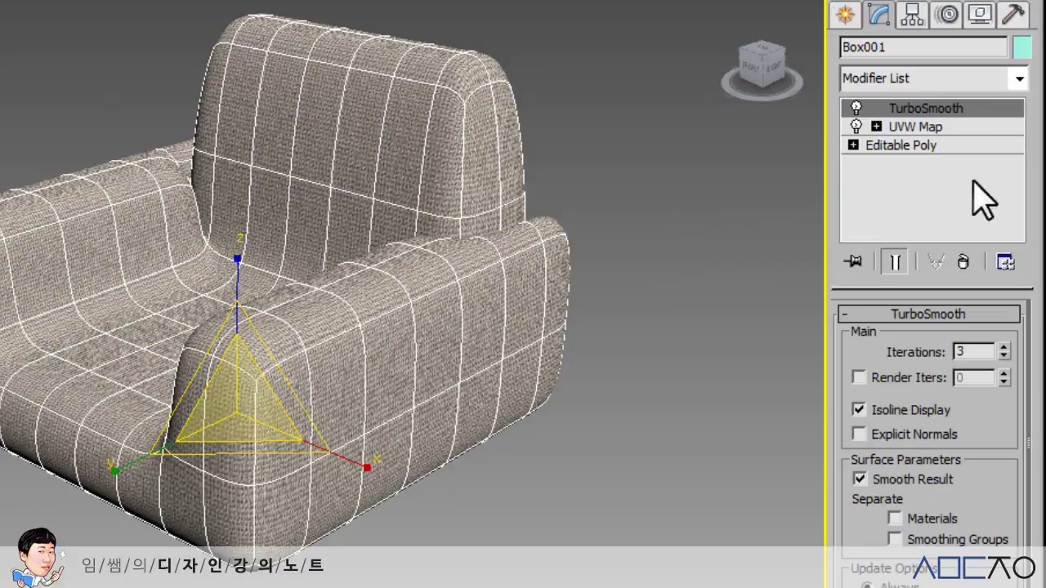
{"action": "left_click", "coordinate": [876, 127]}
{"action": "left_click", "coordinate": [919, 146]}
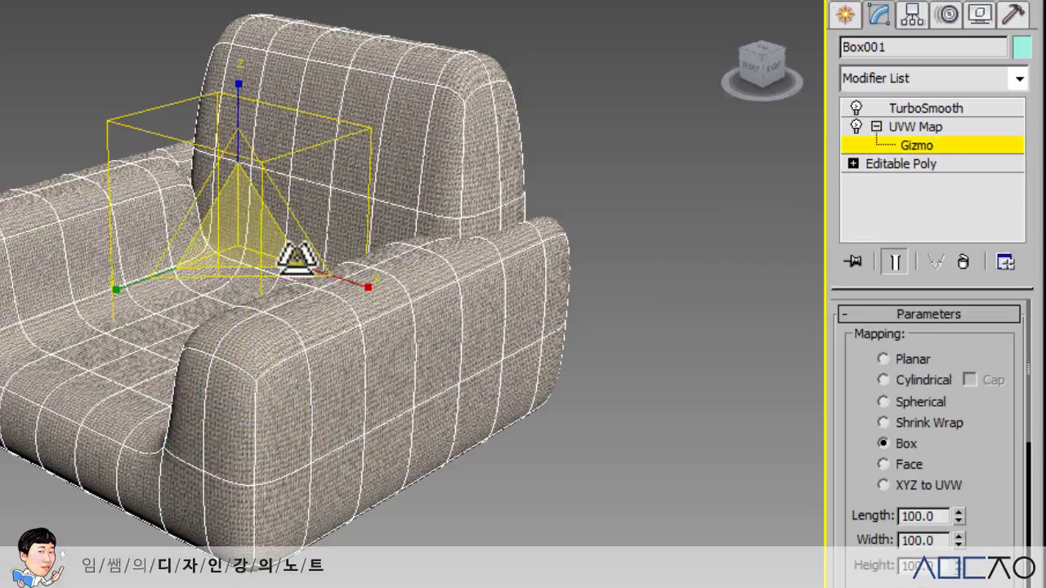
{"action": "left_click_drag", "start_coordinate": [228, 236], "coordinate": [268, 129]}
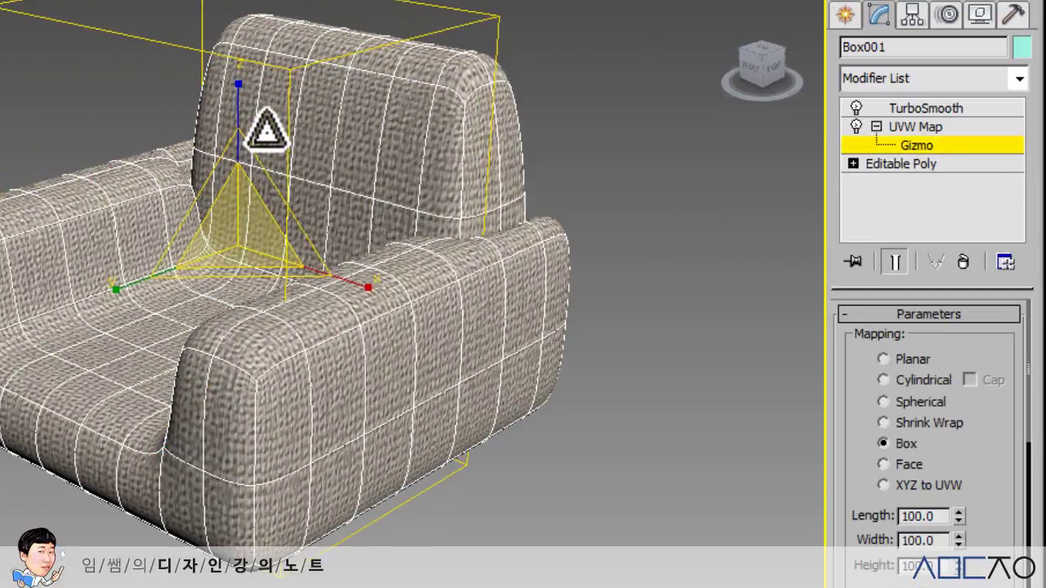
{"action": "left_click", "coordinate": [915, 127]}
{"action": "left_click", "coordinate": [876, 127]}
{"action": "left_click", "coordinate": [908, 109]}
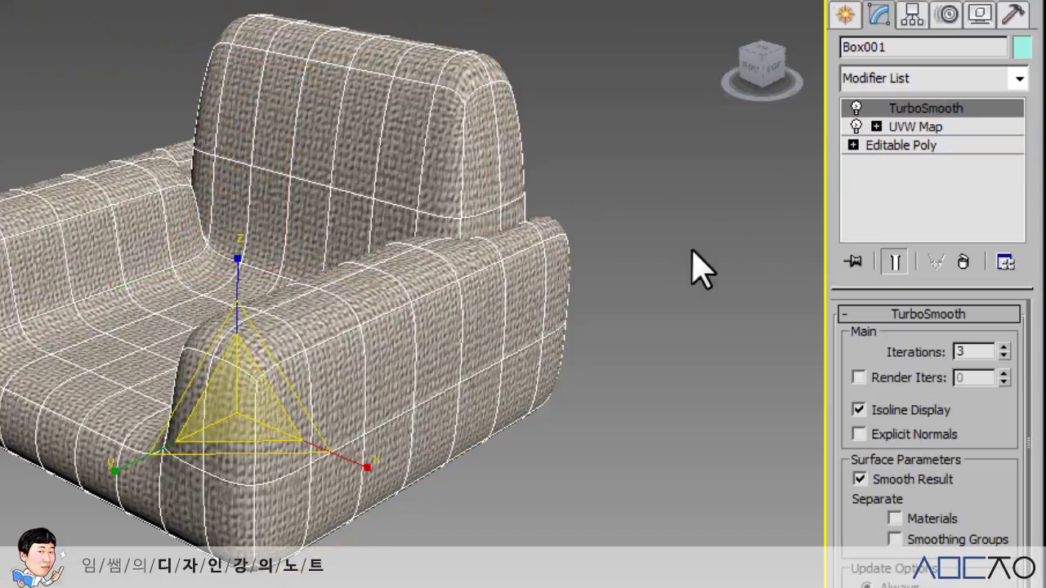
{"action": "left_click", "coordinate": [689, 264]}
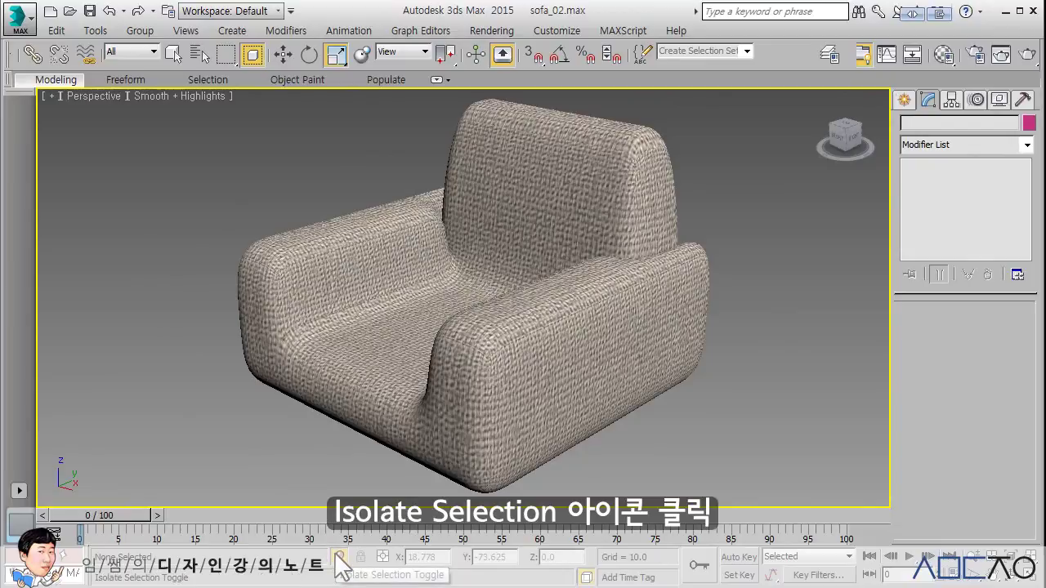
Step: Exit isolation mode to show the whole sofa and select the seat cushion
{"action": "left_click", "coordinate": [339, 560]}
{"action": "middle_click_drag", "start_coordinate": [564, 402], "coordinate": [602, 427], "text": "alt"}
{"action": "left_click", "coordinate": [518, 385]}
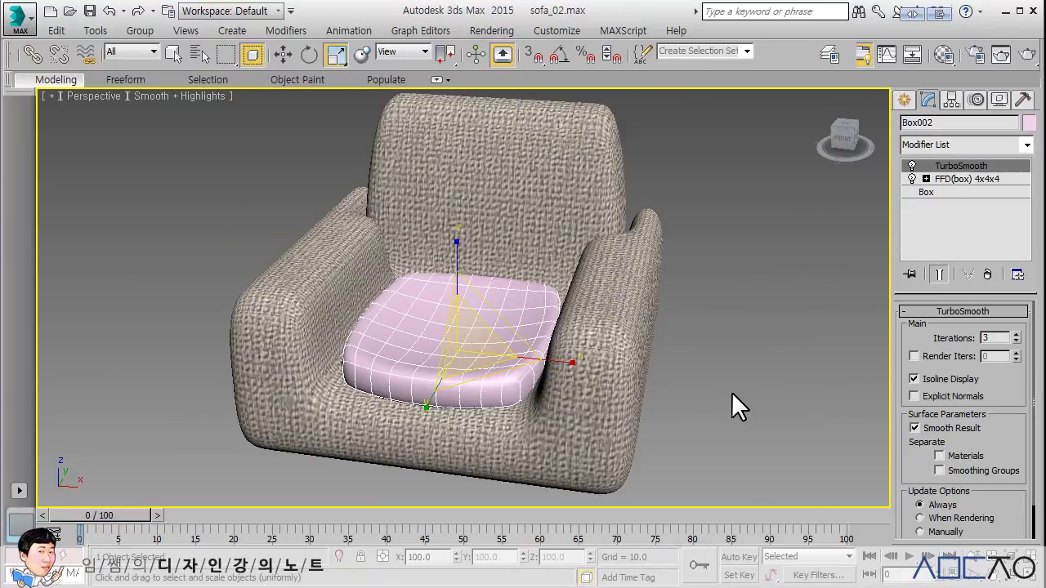
{"action": "mouse_move", "coordinate": [731, 391]}
{"action": "middle_mouse_down", "text": "alt"}
{"action": "mouse_move", "coordinate": [707, 377]}
{"action": "mouse_move", "coordinate": [728, 373]}
{"action": "middle_mouse_up", "text": "alt"}
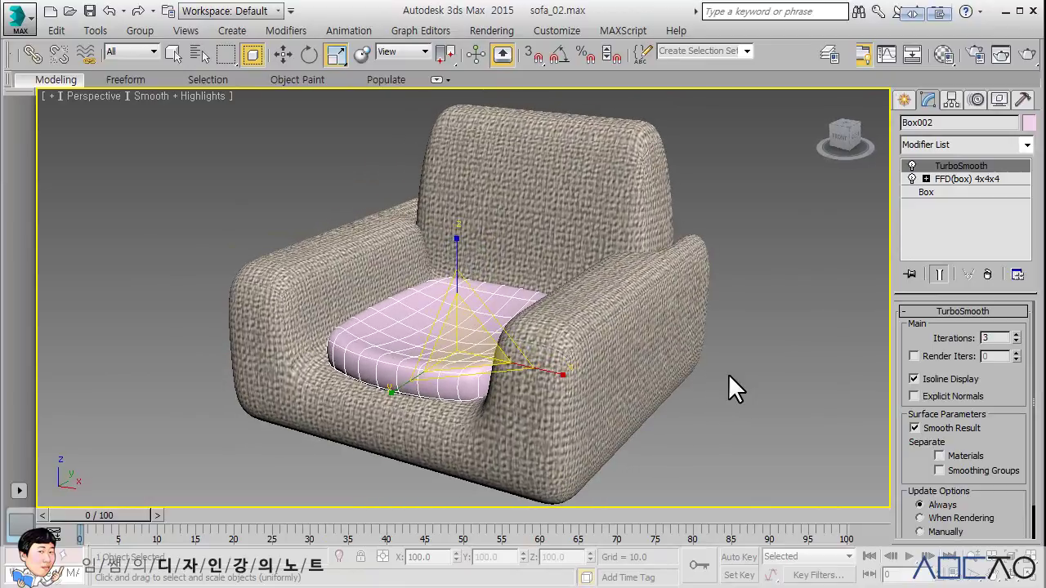
Step: Assign the CARPTTAN fabric material to the seat cushion and go back to the material's parent level
{"action": "left_click", "coordinate": [943, 53]}
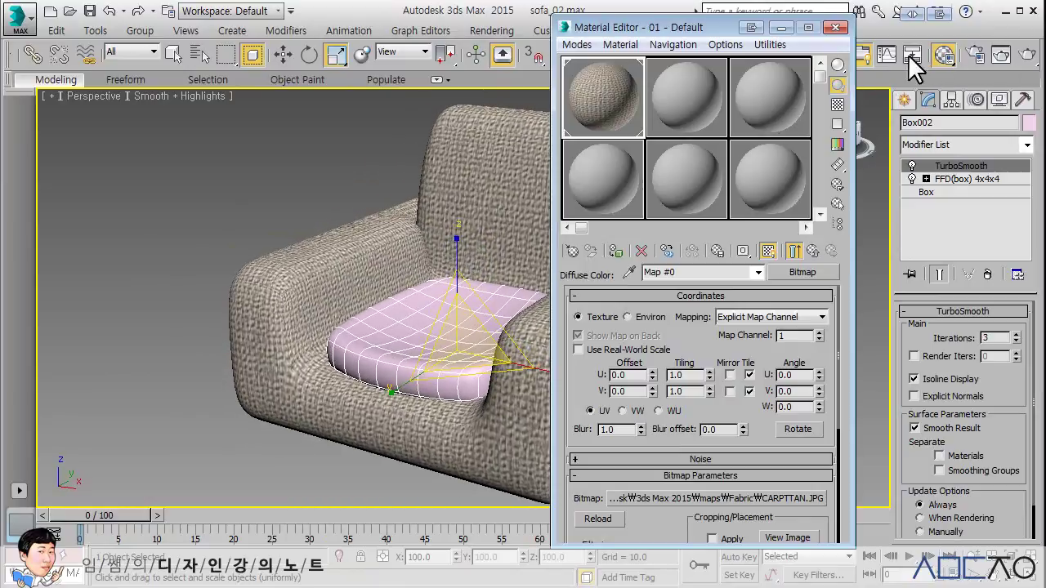
{"action": "left_click", "coordinate": [616, 251]}
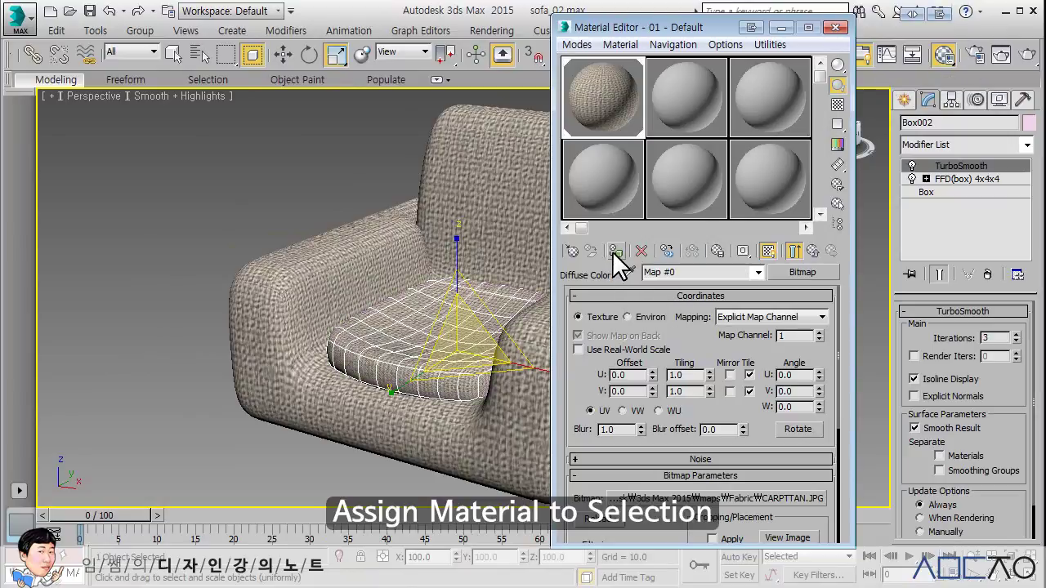
{"action": "left_click", "coordinate": [814, 250]}
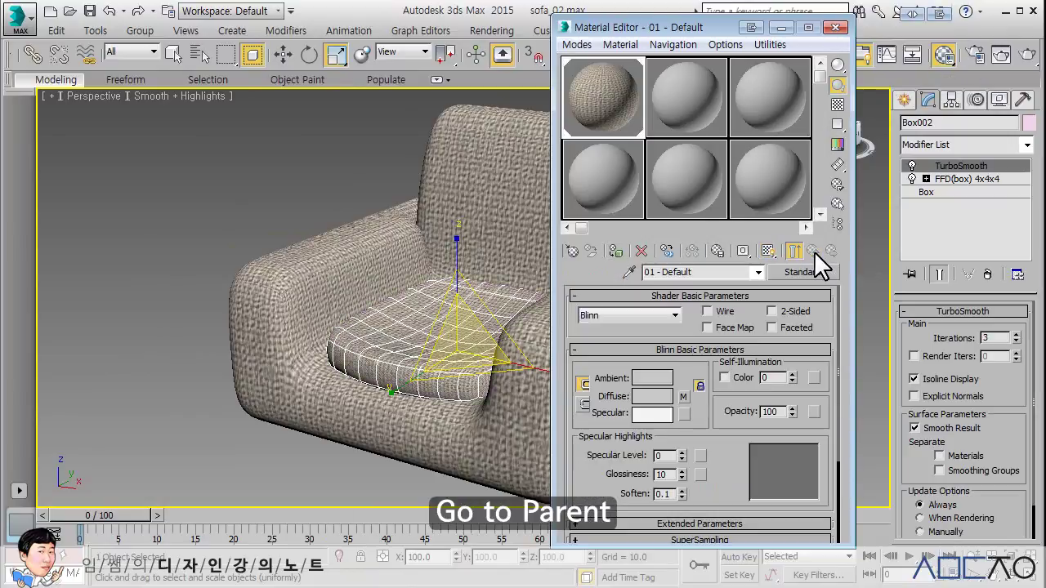
{"action": "left_click", "coordinate": [835, 27]}
Step: Isolate the seat cushion, deselect it and examine how the fabric maps onto its top and sides
{"action": "middle_click_drag", "start_coordinate": [710, 235], "coordinate": [737, 239]}
{"action": "scroll", "coordinate": [607, 280], "scroll_direction": "up", "scroll_amount": 4}
{"action": "middle_click_drag", "start_coordinate": [611, 271], "coordinate": [640, 209]}
{"action": "scroll", "coordinate": [543, 293], "scroll_direction": "up", "scroll_amount": 3}
{"action": "middle_click_drag", "start_coordinate": [542, 293], "coordinate": [555, 285]}
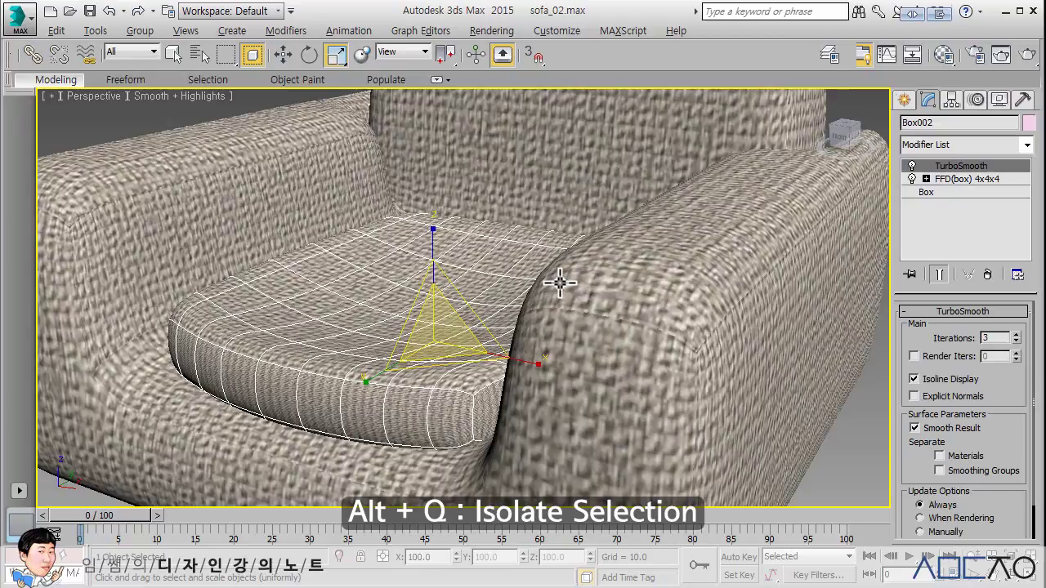
{"action": "key", "text": "alt+q"}
{"action": "left_click", "coordinate": [710, 369]}
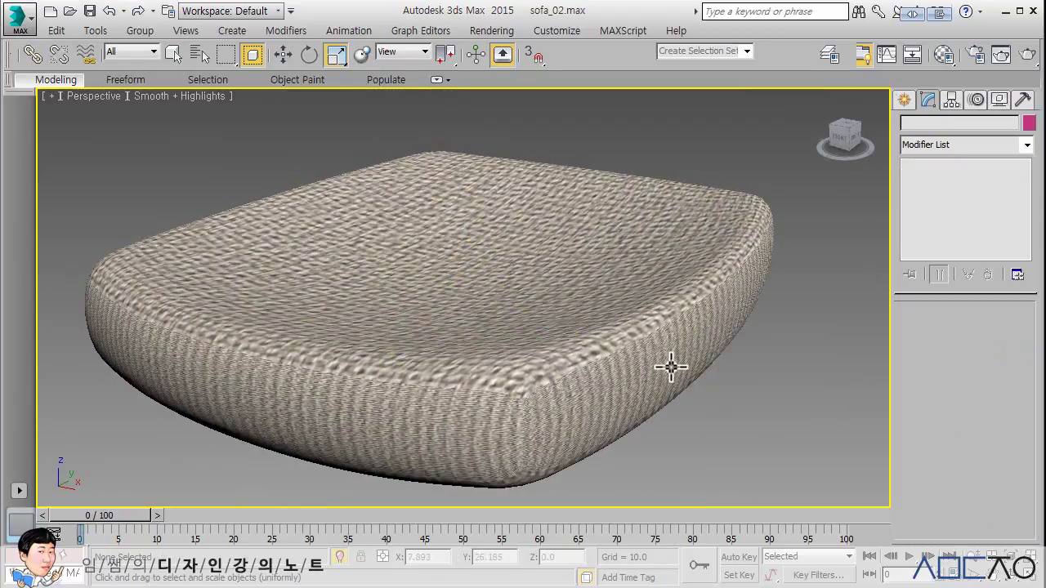
{"action": "middle_click_drag", "start_coordinate": [672, 367], "coordinate": [661, 339]}
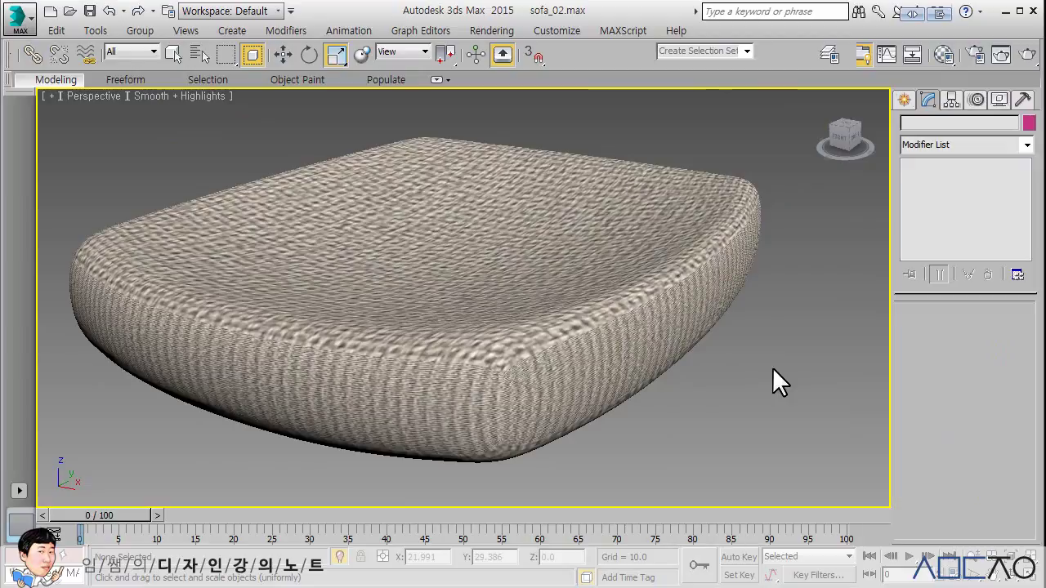
Step: Add a UVW Map modifier to the seat cushion between its FFD(box) 4x4x4 and TurboSmooth modifiers
{"action": "left_click", "coordinate": [630, 338]}
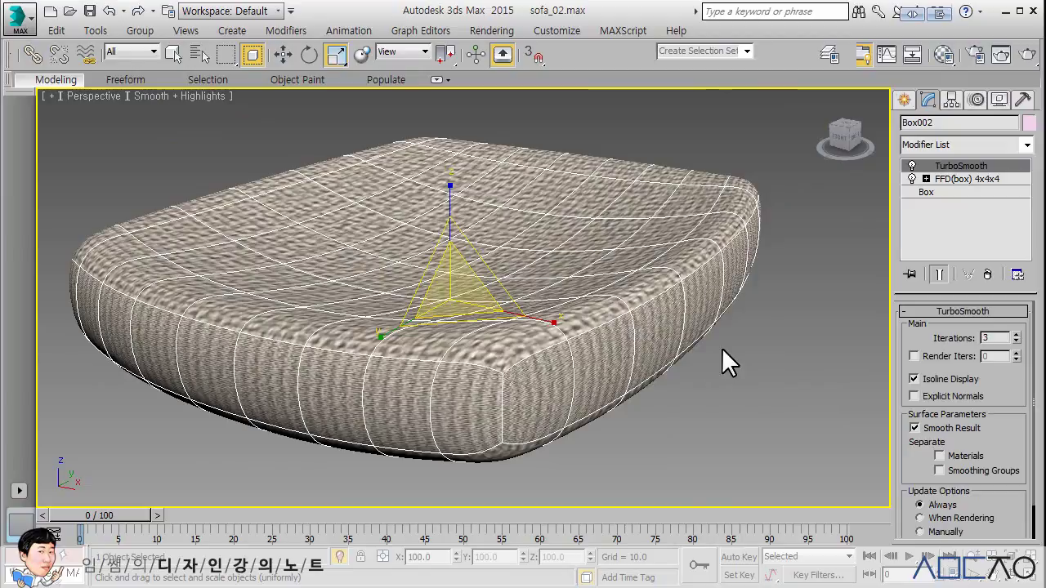
{"action": "left_click", "coordinate": [969, 177]}
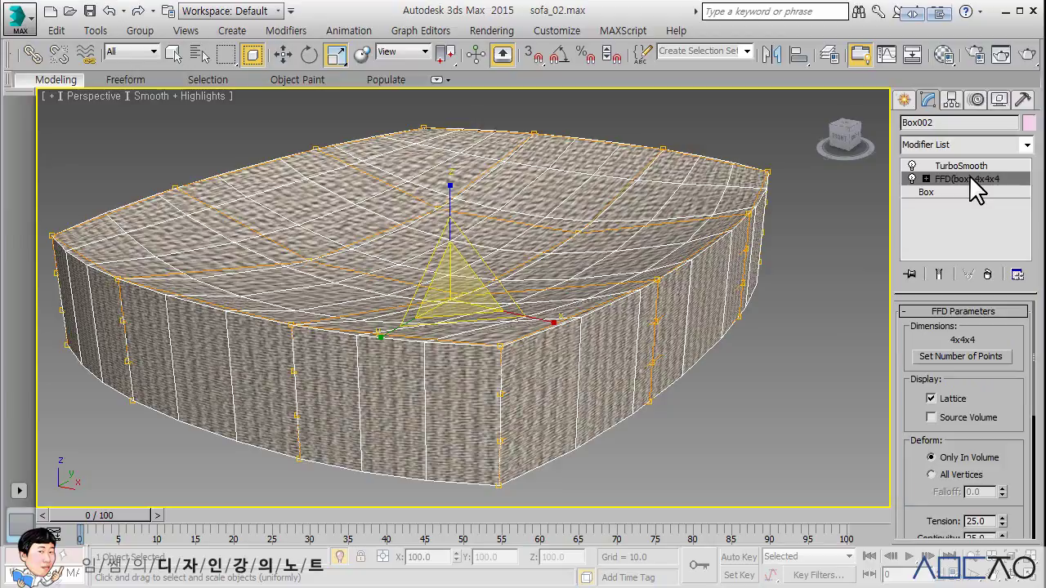
{"action": "left_click", "coordinate": [1026, 145]}
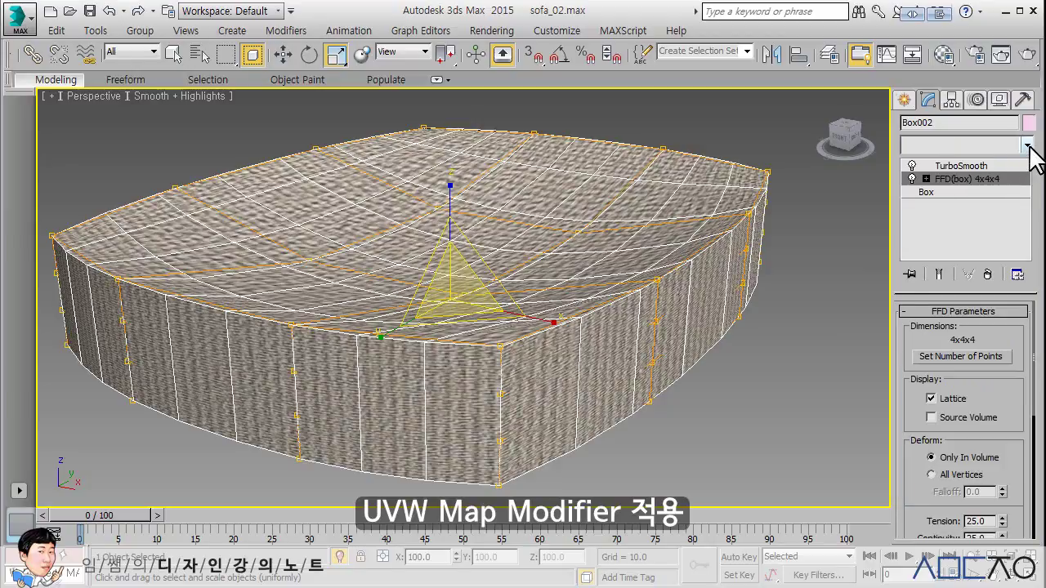
{"action": "left_click_drag", "start_coordinate": [1025, 180], "coordinate": [1017, 494]}
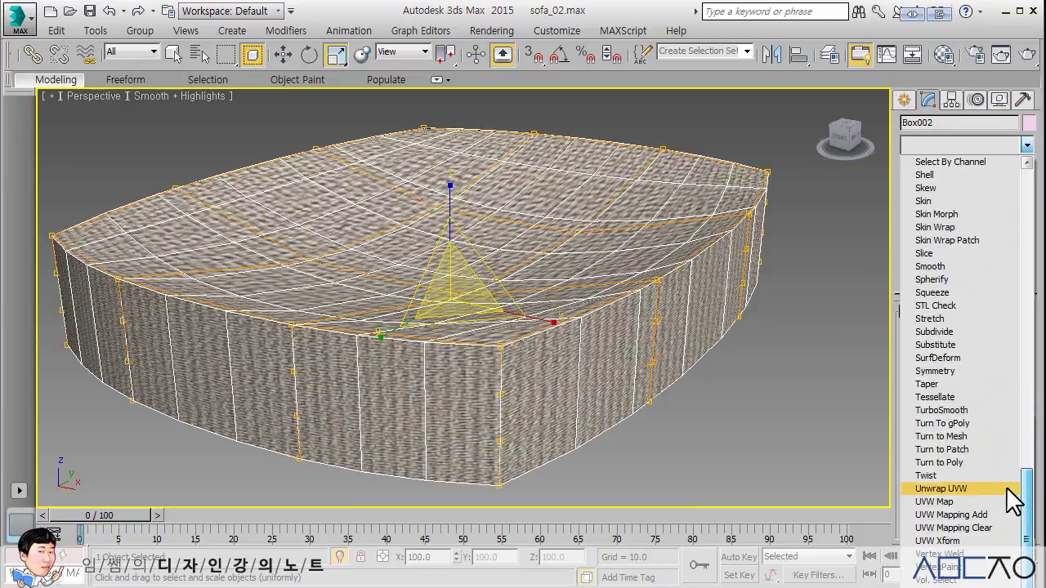
{"action": "left_click", "coordinate": [948, 502]}
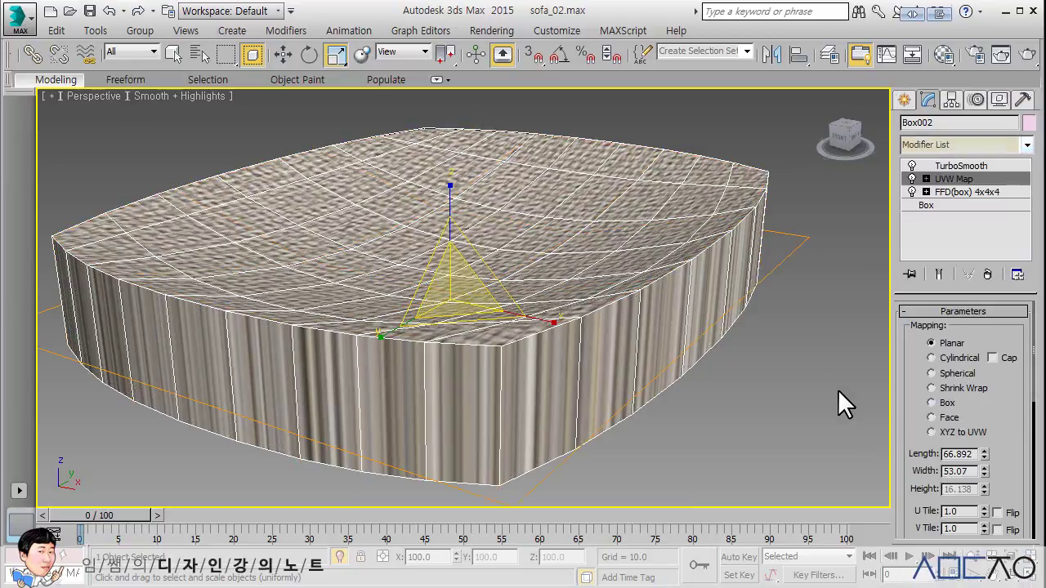
Step: Show the modifier stack's end result on the seat cushion and switch its UVW Map to Box mapping
{"action": "left_click", "coordinate": [937, 275]}
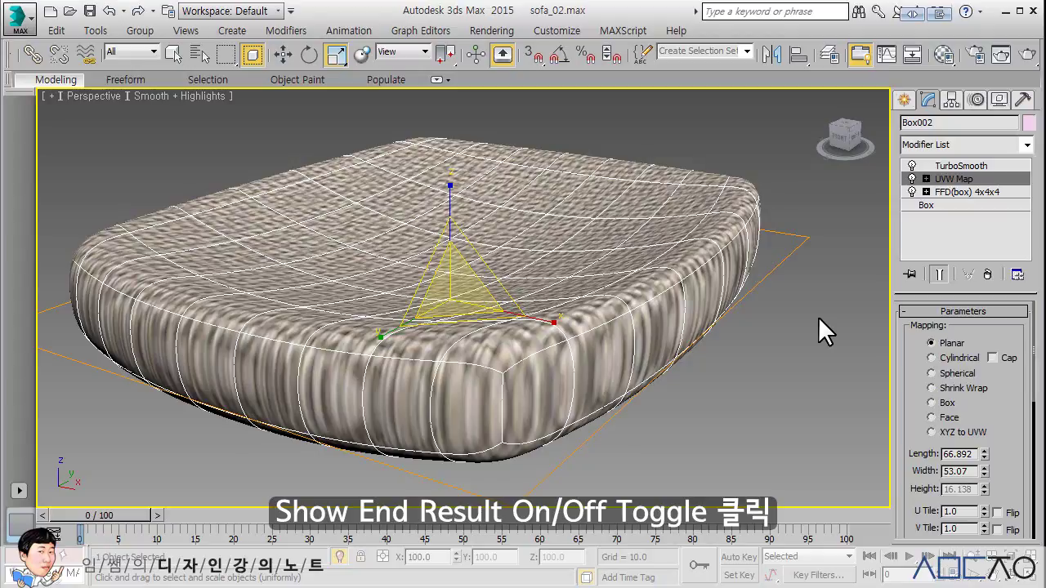
{"action": "left_click", "coordinate": [931, 403]}
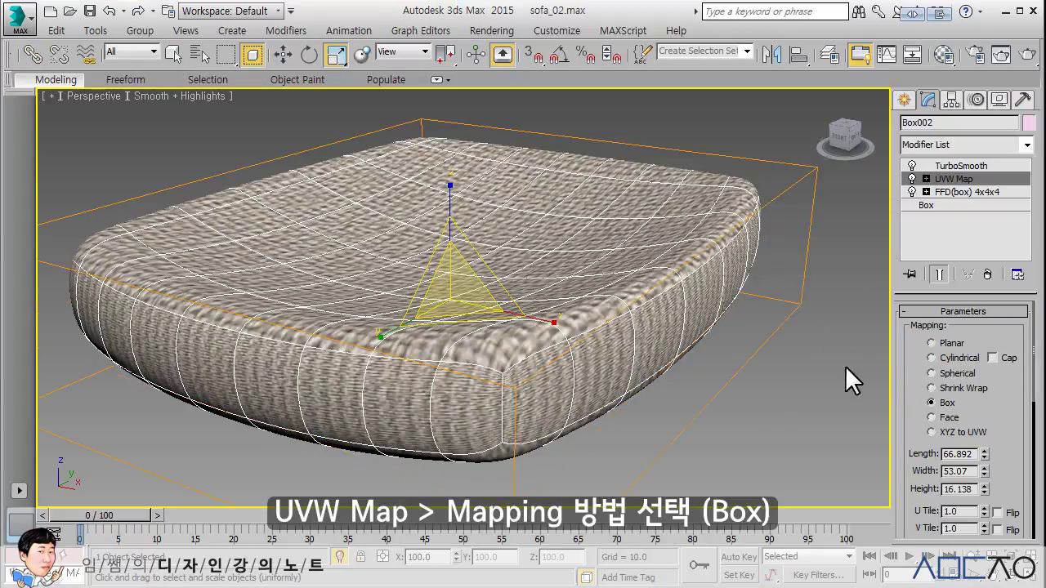
{"action": "middle_click_drag", "start_coordinate": [769, 329], "coordinate": [901, 416], "text": "alt"}
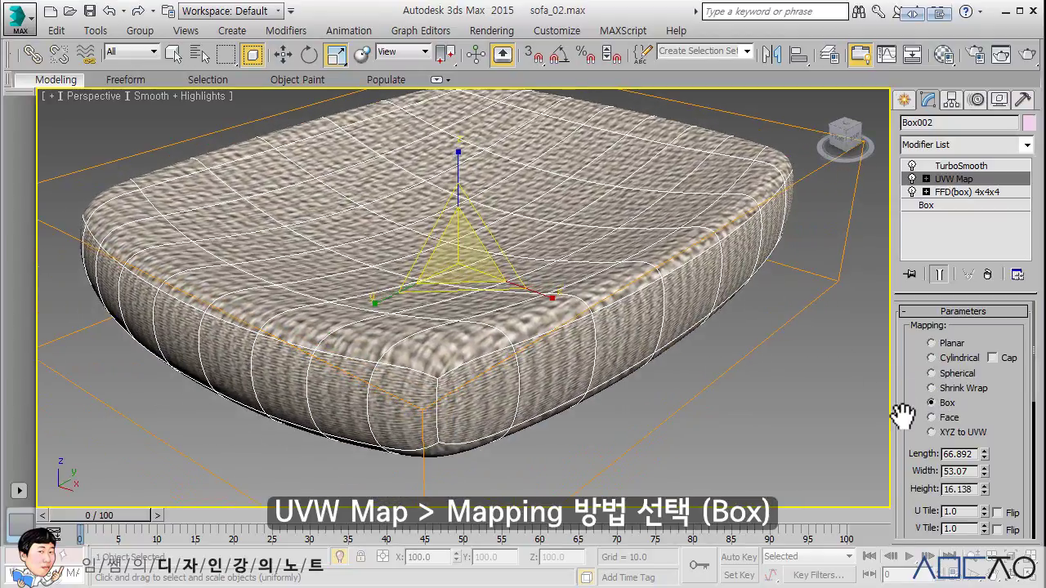
Step: Set the length, width and height of the seat cushion's UVW Map to 100 each
{"action": "double_click", "coordinate": [958, 454]}
{"action": "type", "text": "100"}
{"action": "key", "text": "Tab"}
{"action": "type", "text": "100"}
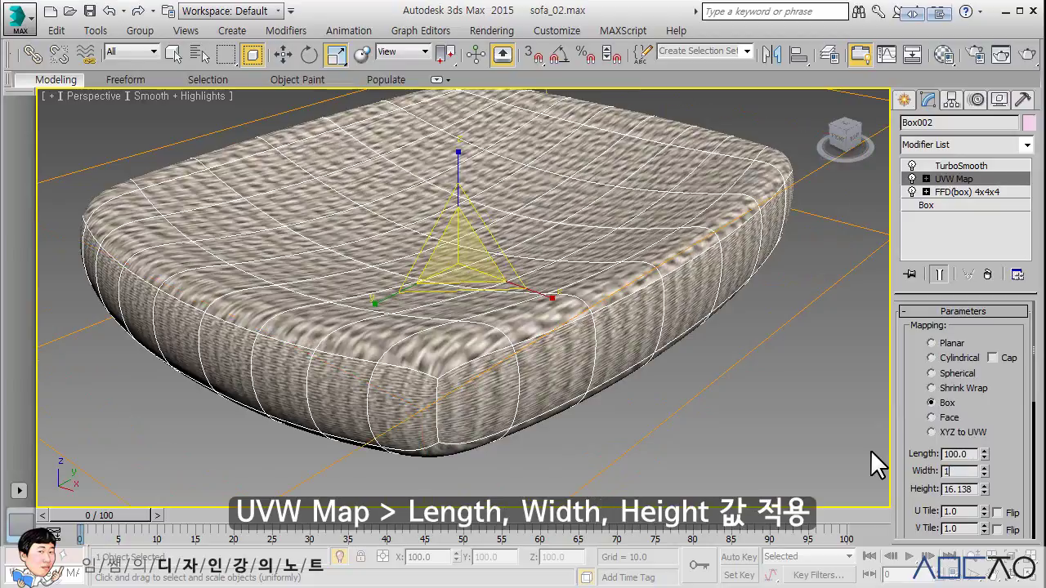
{"action": "key", "text": "Tab"}
{"action": "type", "text": "100"}
{"action": "key", "text": "Return"}
Step: Scale down the UVW Map gizmo of the seat cushion to make the fabric weave finer
{"action": "mouse_move", "coordinate": [562, 314]}
{"action": "middle_mouse_down"}
{"action": "mouse_move", "coordinate": [563, 282]}
{"action": "mouse_move", "coordinate": [564, 298]}
{"action": "middle_mouse_up"}
{"action": "scroll", "coordinate": [567, 278], "scroll_direction": "down", "scroll_amount": 5}
{"action": "left_click", "coordinate": [926, 178]}
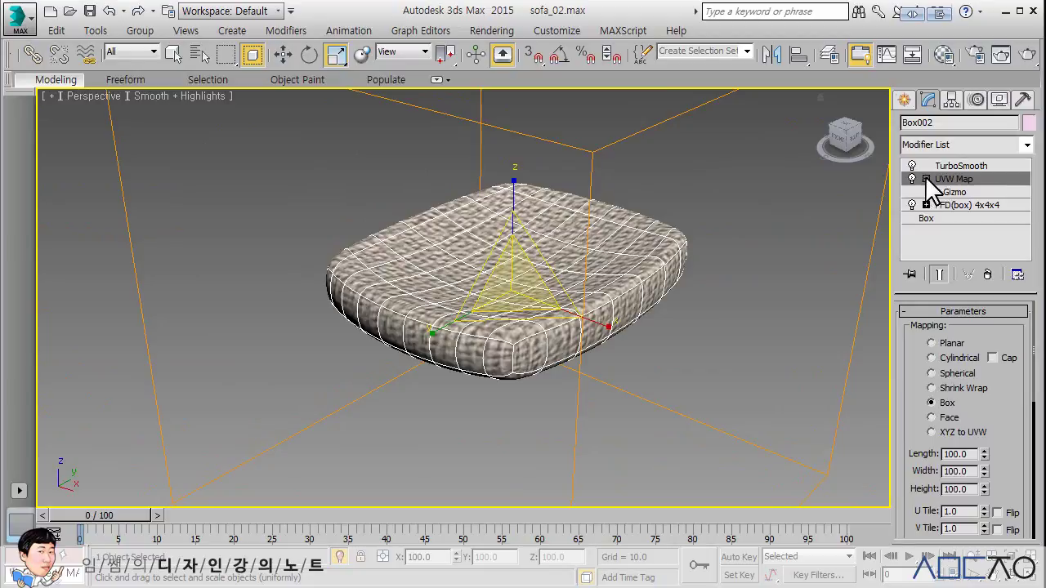
{"action": "left_click", "coordinate": [948, 191]}
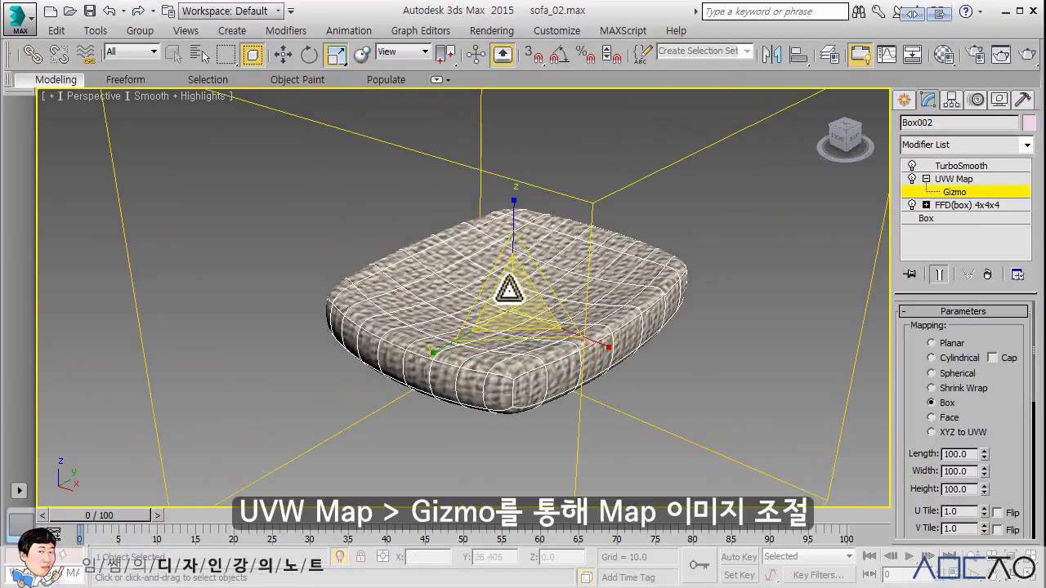
{"action": "left_click_drag", "start_coordinate": [506, 285], "coordinate": [523, 404]}
{"action": "middle_click_drag", "start_coordinate": [523, 403], "coordinate": [620, 248], "text": "alt"}
{"action": "scroll", "coordinate": [598, 280], "scroll_direction": "up", "scroll_amount": 8}
{"action": "left_click_drag", "start_coordinate": [427, 183], "coordinate": [432, 156]}
{"action": "mouse_move", "coordinate": [509, 305]}
{"action": "left_mouse_down"}
{"action": "mouse_move", "coordinate": [523, 313]}
{"action": "mouse_move", "coordinate": [506, 312]}
{"action": "left_mouse_up"}
{"action": "left_click_drag", "start_coordinate": [436, 283], "coordinate": [452, 304]}
{"action": "scroll", "coordinate": [766, 300], "scroll_direction": "down", "scroll_amount": 6}
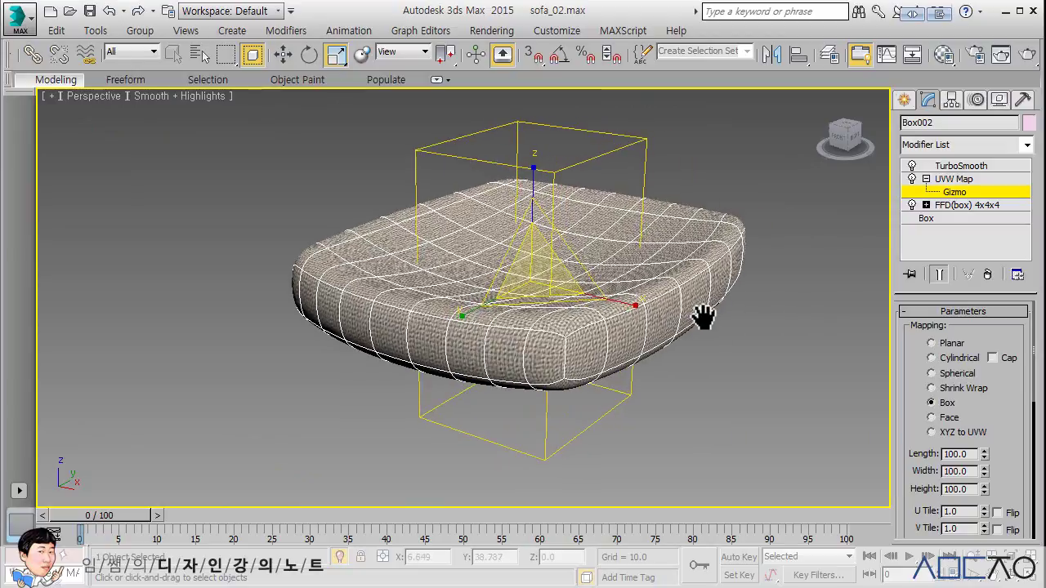
Step: Return to the cushion's TurboSmooth level, exit isolation mode and deselect the cushion to view the whole sofa
{"action": "left_click", "coordinate": [950, 179]}
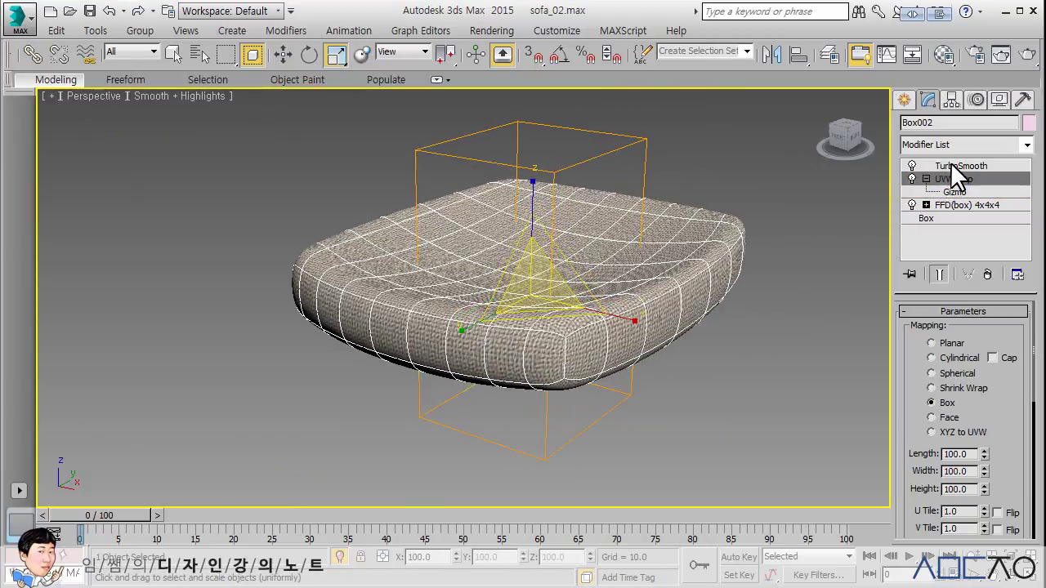
{"action": "left_click", "coordinate": [950, 163]}
{"action": "left_click", "coordinate": [925, 179]}
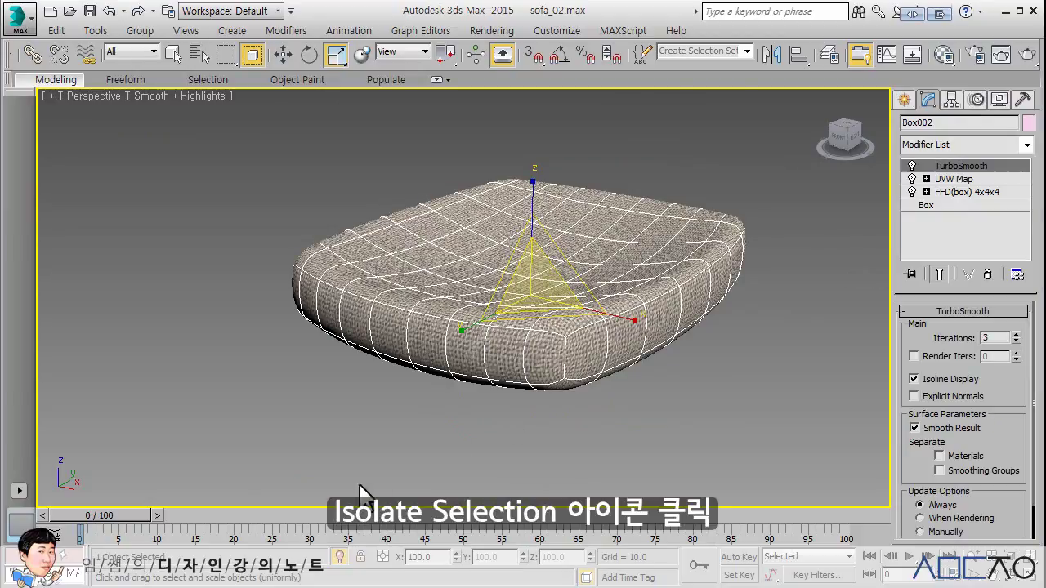
{"action": "left_click", "coordinate": [340, 557]}
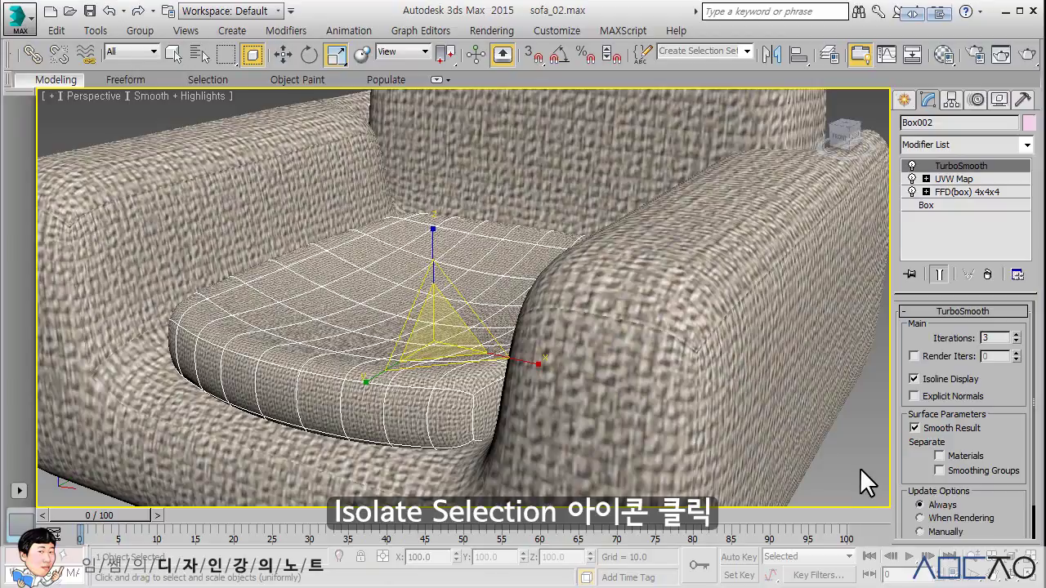
{"action": "left_click", "coordinate": [826, 434]}
{"action": "key", "text": "z"}
{"action": "scroll", "coordinate": [778, 397], "scroll_direction": "up", "scroll_amount": 1}
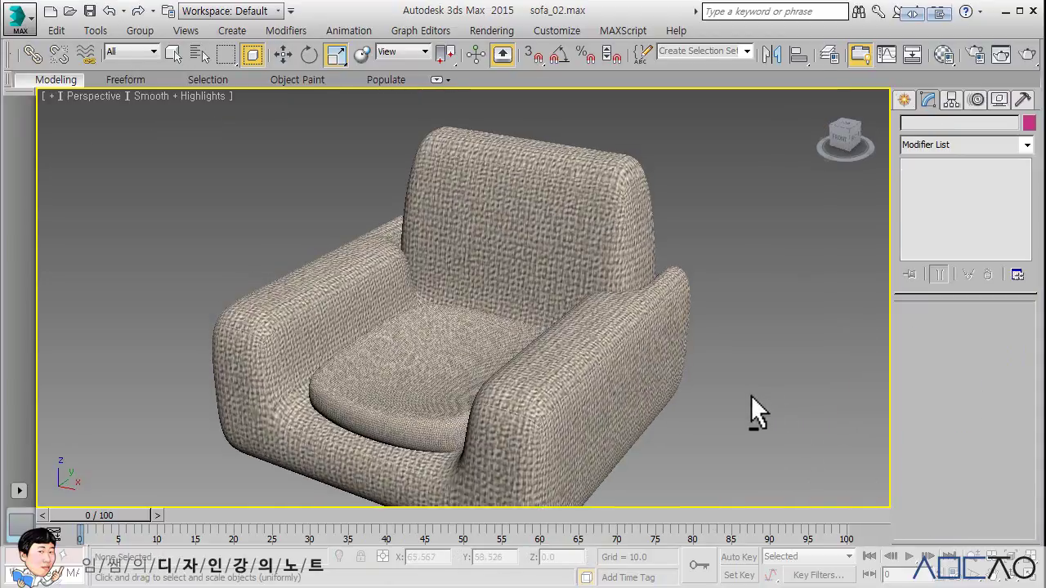
{"action": "middle_click_drag", "start_coordinate": [750, 395], "coordinate": [738, 360]}
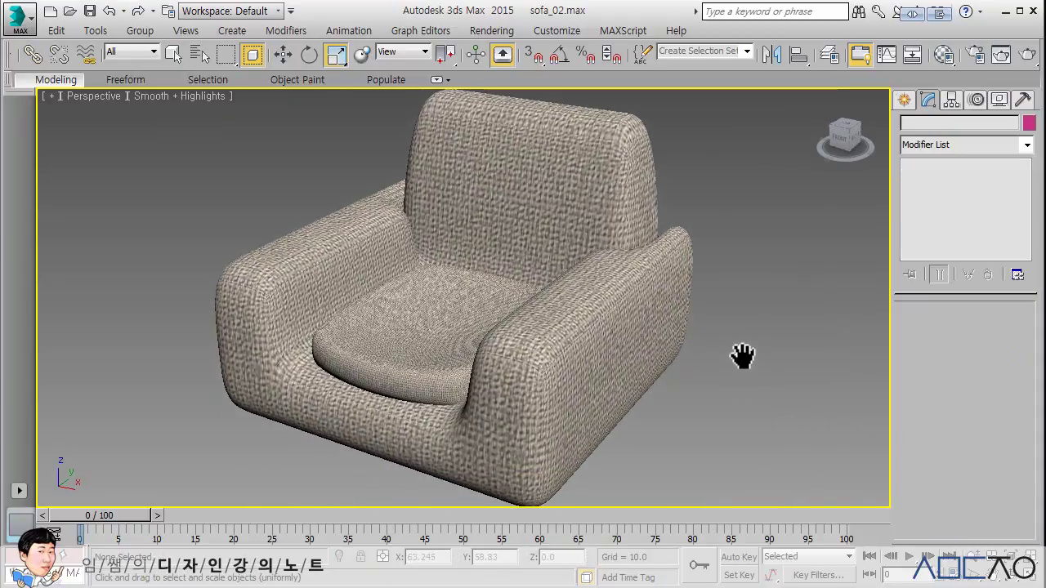
Step: Enlarge the seat cushion's UVW Map gizmo uniformly to match the sofa body's weave size, then return to TurboSmooth and deselect
{"action": "left_click", "coordinate": [439, 373]}
{"action": "left_click", "coordinate": [948, 180]}
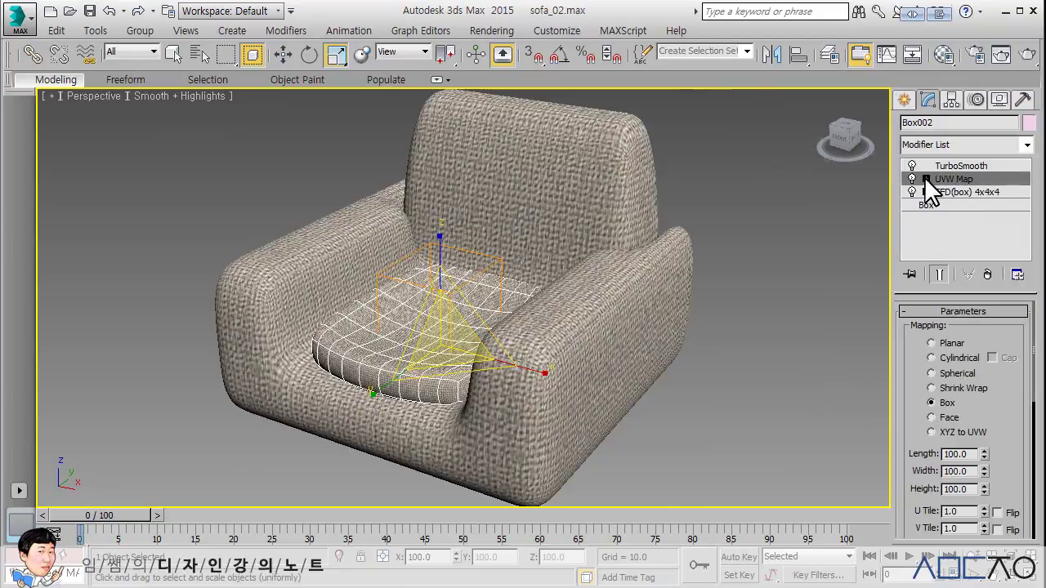
{"action": "left_click", "coordinate": [925, 179]}
{"action": "left_click", "coordinate": [953, 192]}
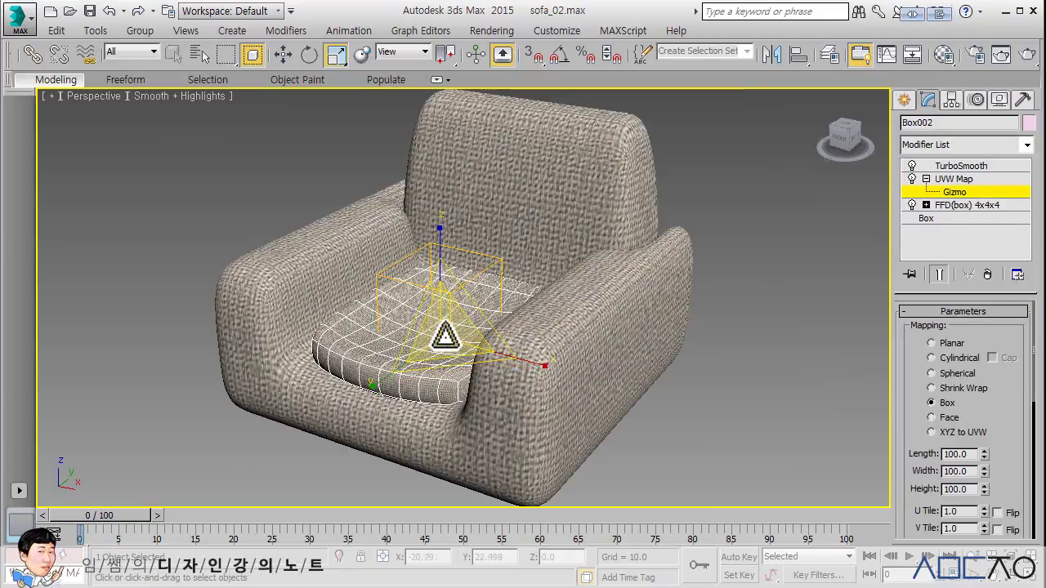
{"action": "left_click_drag", "start_coordinate": [445, 335], "coordinate": [444, 247]}
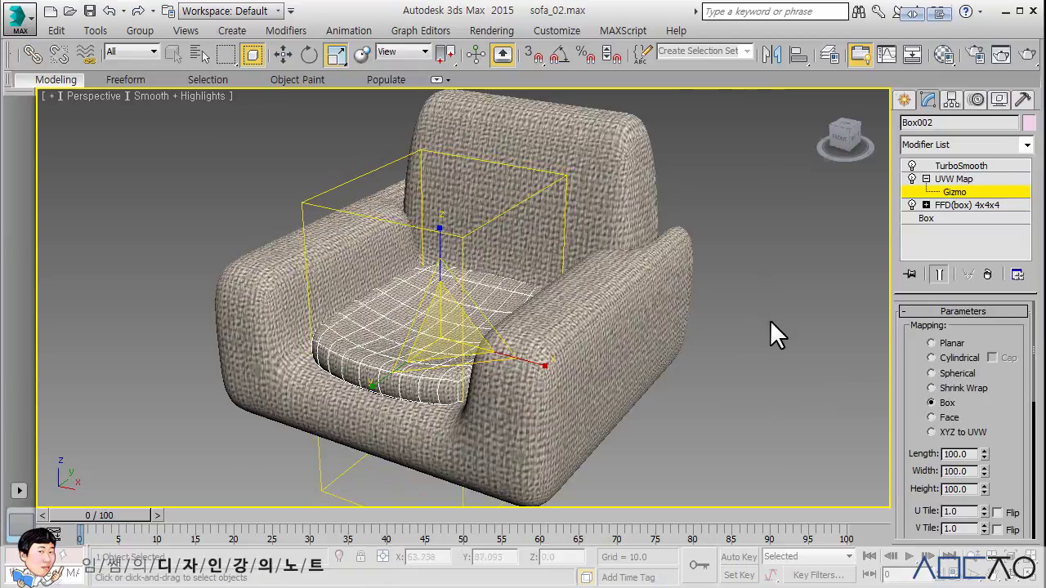
{"action": "left_click", "coordinate": [925, 178]}
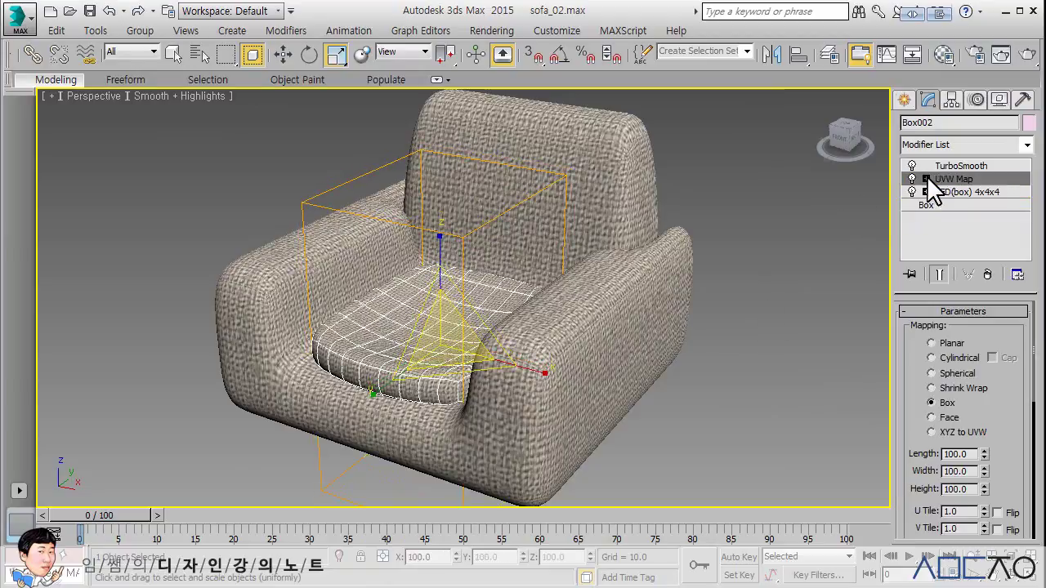
{"action": "left_click", "coordinate": [961, 166]}
{"action": "left_click", "coordinate": [772, 306]}
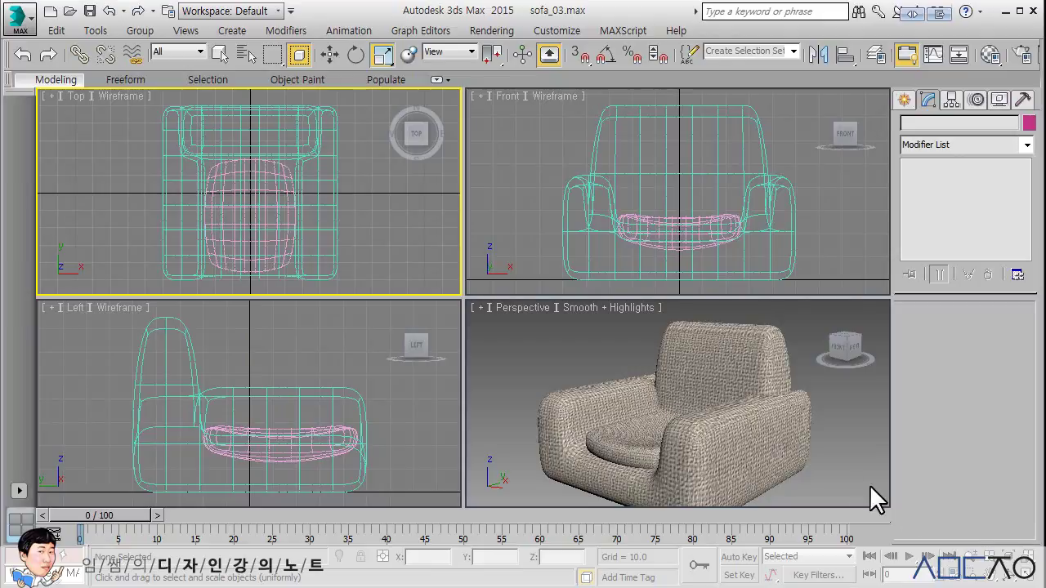
Step: Select the sofa body in the Perspective view and try to rescale its UVW Map gizmo
{"action": "left_click", "coordinate": [768, 432]}
{"action": "middle_click_drag", "start_coordinate": [810, 453], "coordinate": [804, 438], "text": "alt"}
{"action": "left_click", "coordinate": [818, 446]}
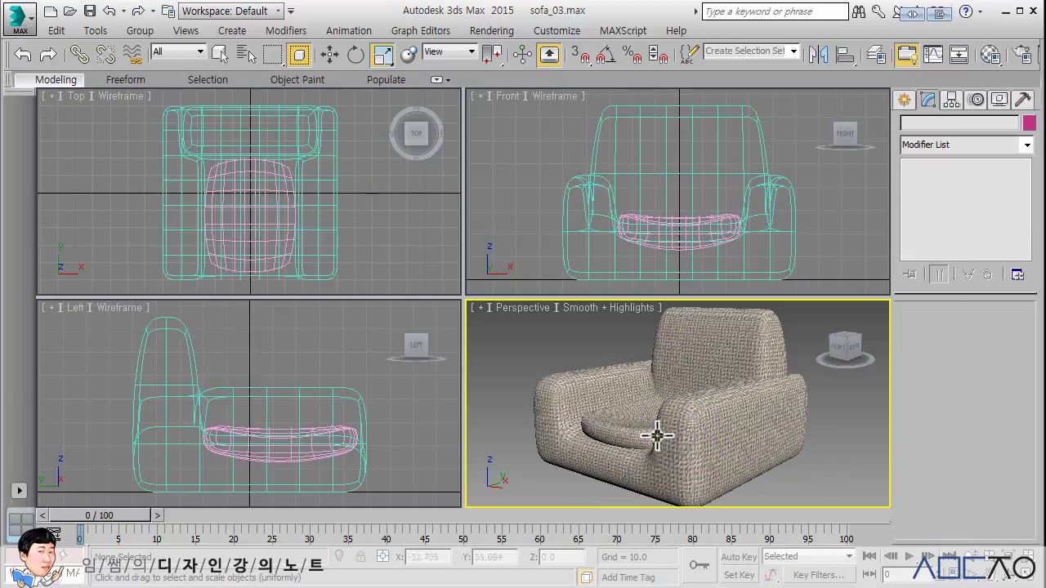
{"action": "left_click", "coordinate": [641, 427]}
{"action": "left_click", "coordinate": [758, 432]}
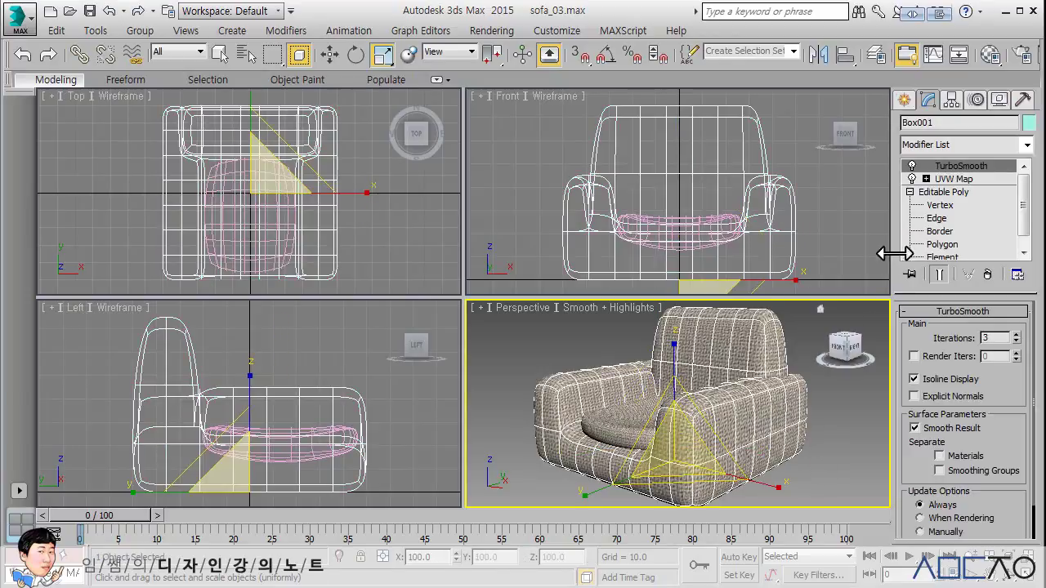
{"action": "left_click", "coordinate": [926, 178]}
{"action": "left_click", "coordinate": [953, 192]}
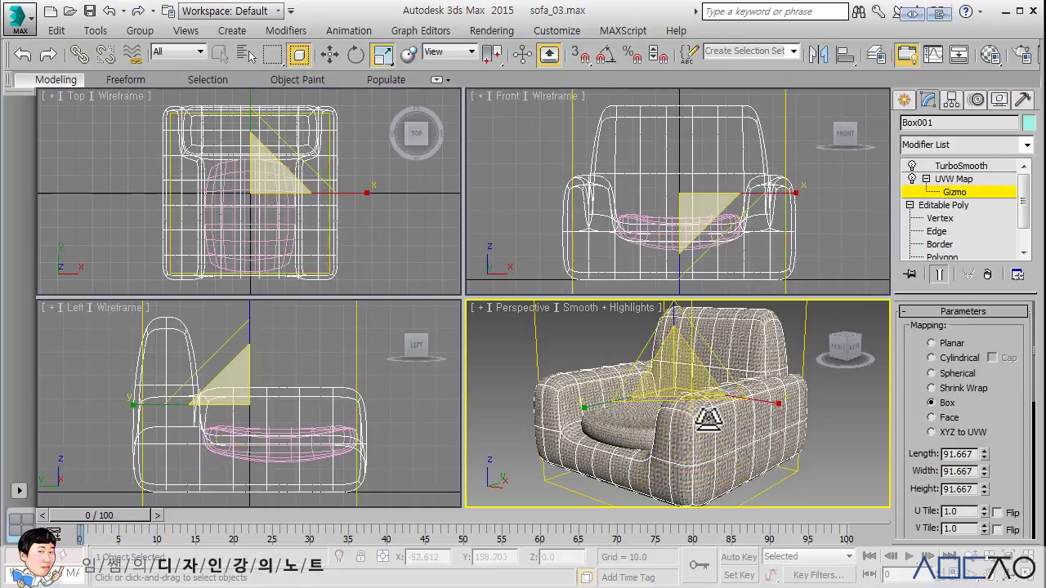
{"action": "left_click_drag", "start_coordinate": [682, 346], "coordinate": [672, 367]}
{"action": "left_click", "coordinate": [925, 178]}
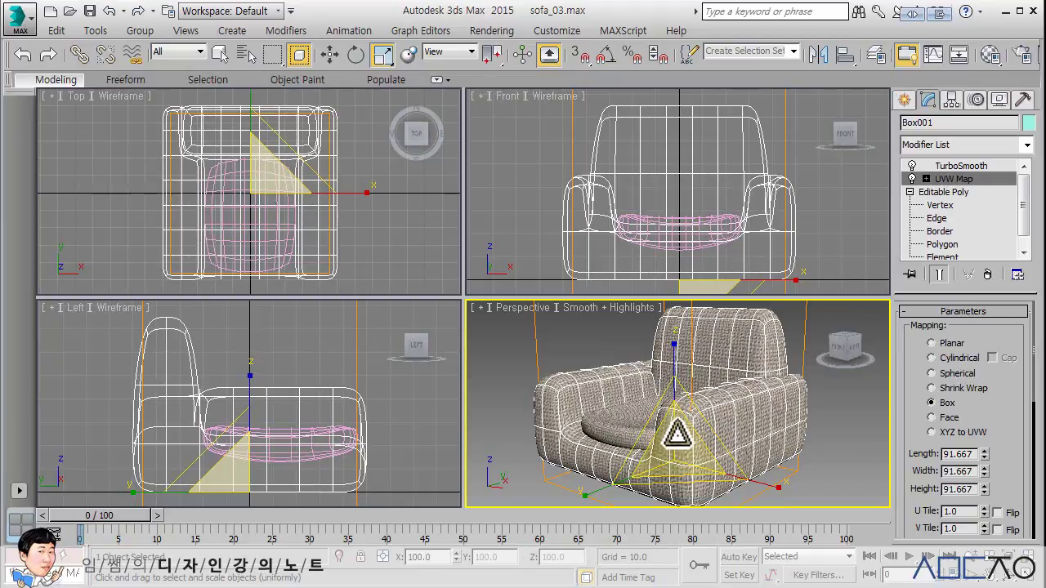
Step: Try scaling the sofa body from the UVW Map level, undo it and reselect the body
{"action": "left_click_drag", "start_coordinate": [675, 430], "coordinate": [705, 343]}
{"action": "key", "text": "ctrl+shift+z"}
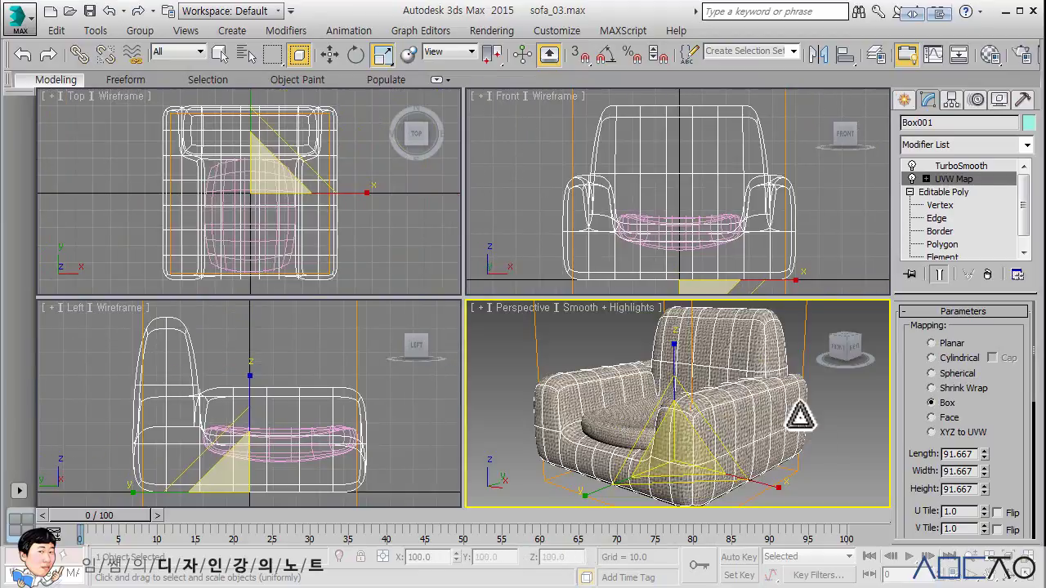
{"action": "left_click", "coordinate": [854, 449]}
{"action": "left_click", "coordinate": [748, 369]}
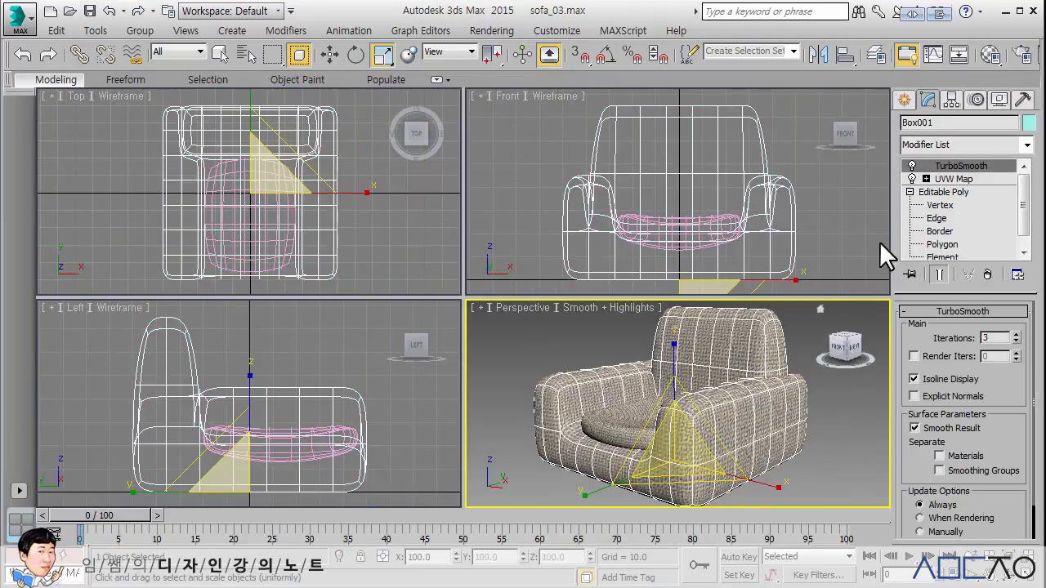
Step: Open the sofa body's UVW Map gizmo level again, leave it without edits and deselect the body
{"action": "left_click", "coordinate": [925, 178]}
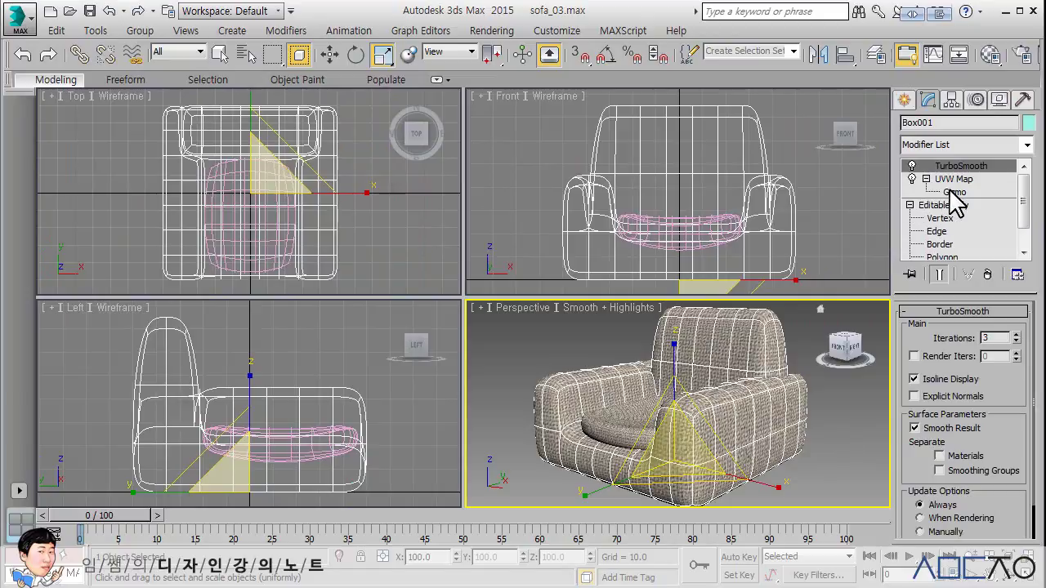
{"action": "left_click", "coordinate": [954, 193]}
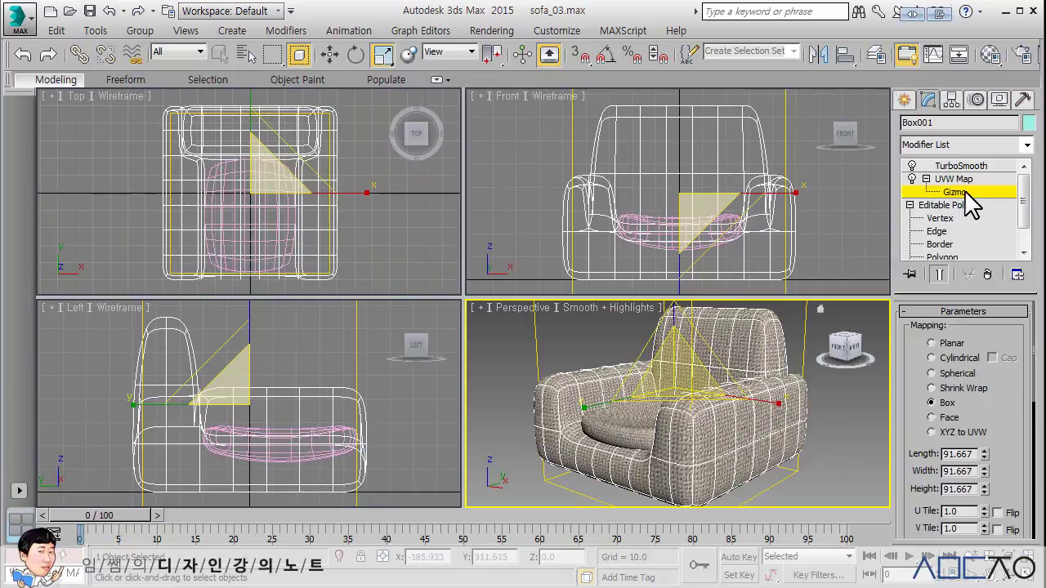
{"action": "key", "text": "ctrl+z"}
{"action": "left_click", "coordinate": [926, 178]}
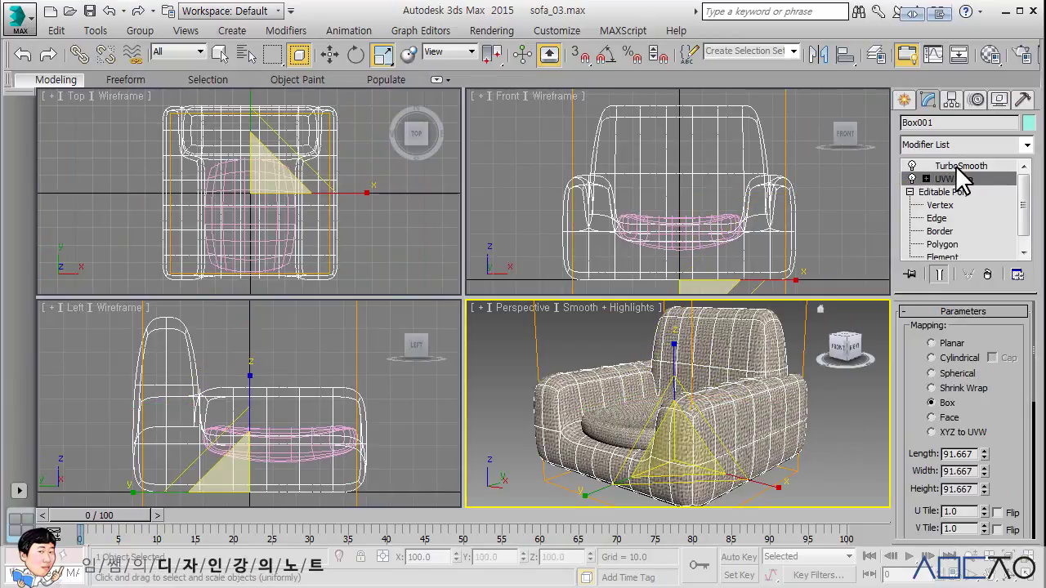
{"action": "left_click", "coordinate": [911, 192]}
{"action": "left_click", "coordinate": [825, 421]}
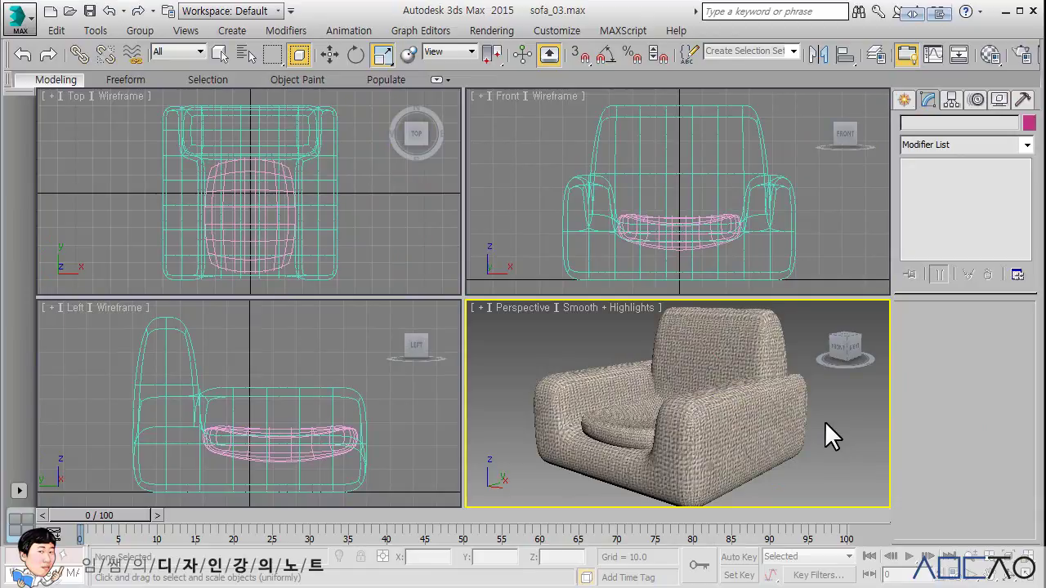
Step: Save the scene under the new name sofa_Final_modeling on the desktop
{"action": "left_click", "coordinate": [21, 19]}
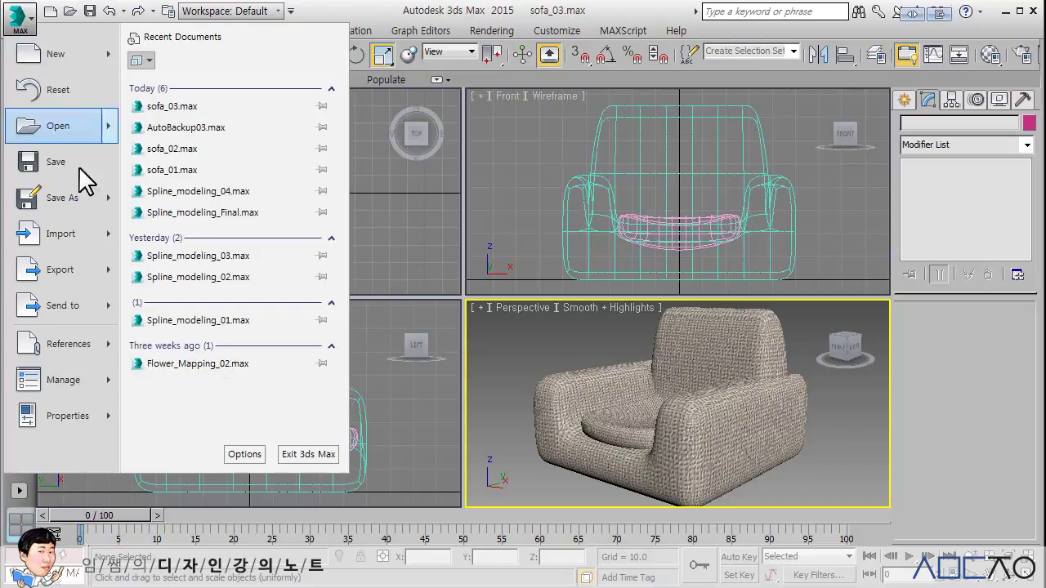
{"action": "left_click", "coordinate": [65, 198]}
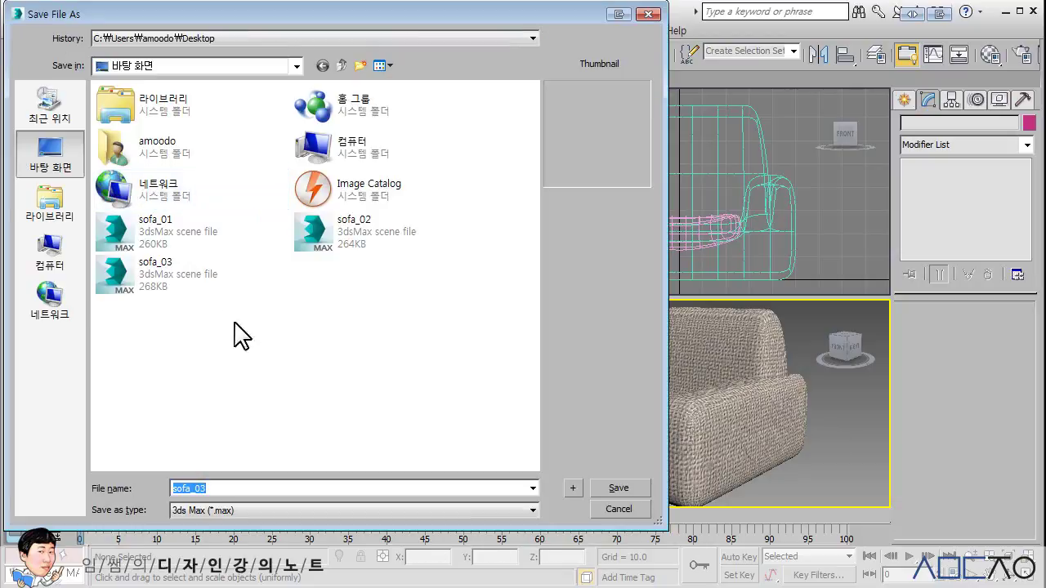
{"action": "left_click", "coordinate": [233, 282]}
{"action": "left_click", "coordinate": [222, 488]}
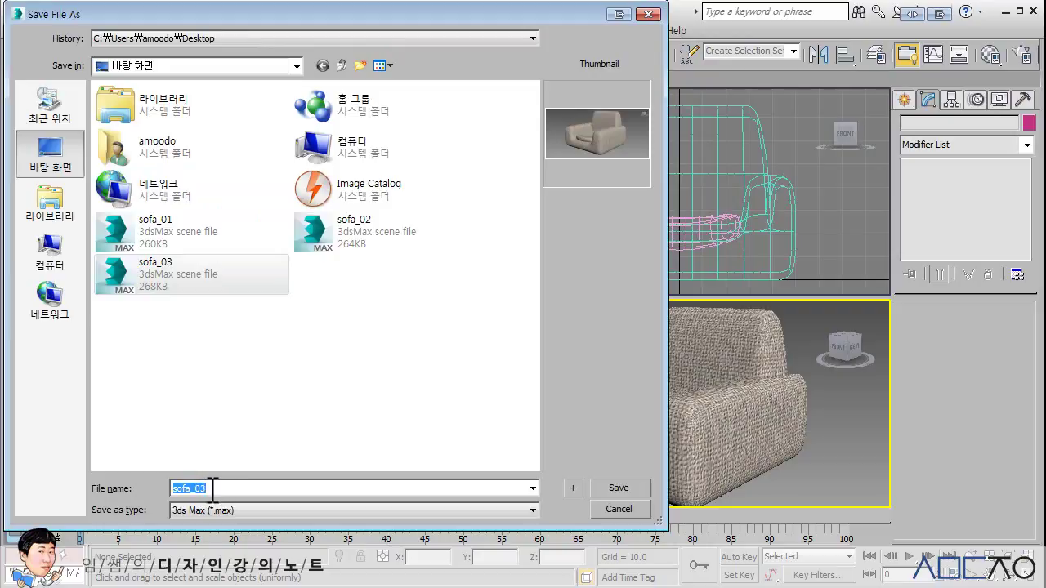
{"action": "left_click_drag", "start_coordinate": [195, 487], "coordinate": [222, 486]}
{"action": "type", "text": "Final"}
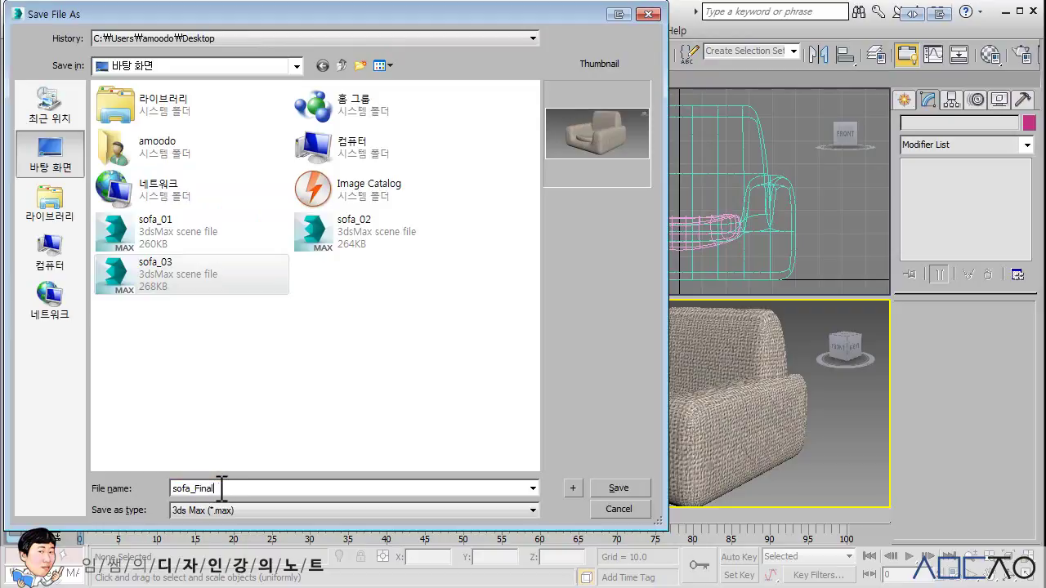
{"action": "type", "text": "_modeling"}
{"action": "key", "text": "Return"}
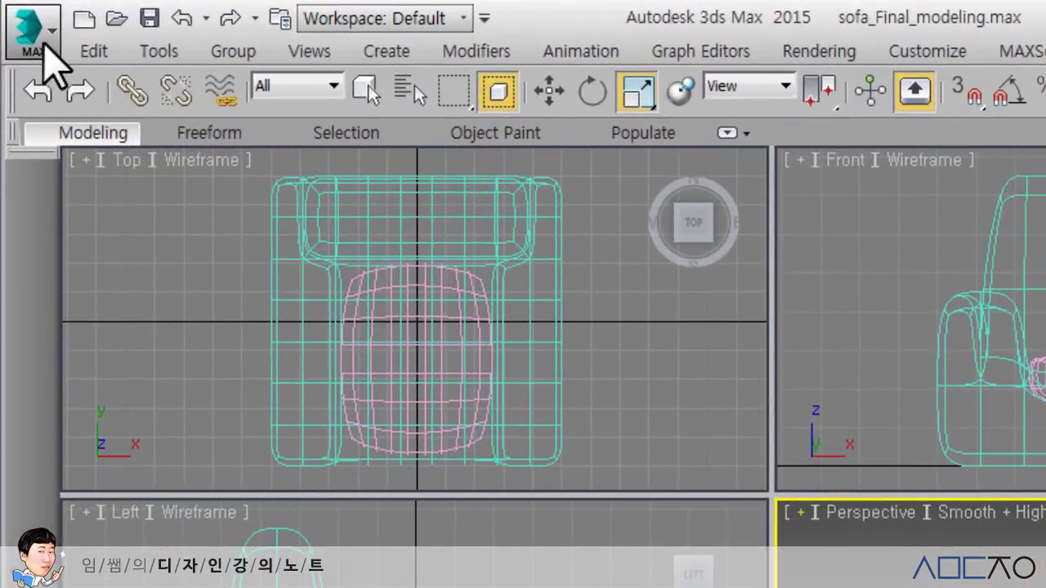
Step: Archive the current scene with its associated assets on the desktop as a zip file named sofa_modeling
{"action": "left_click", "coordinate": [45, 45]}
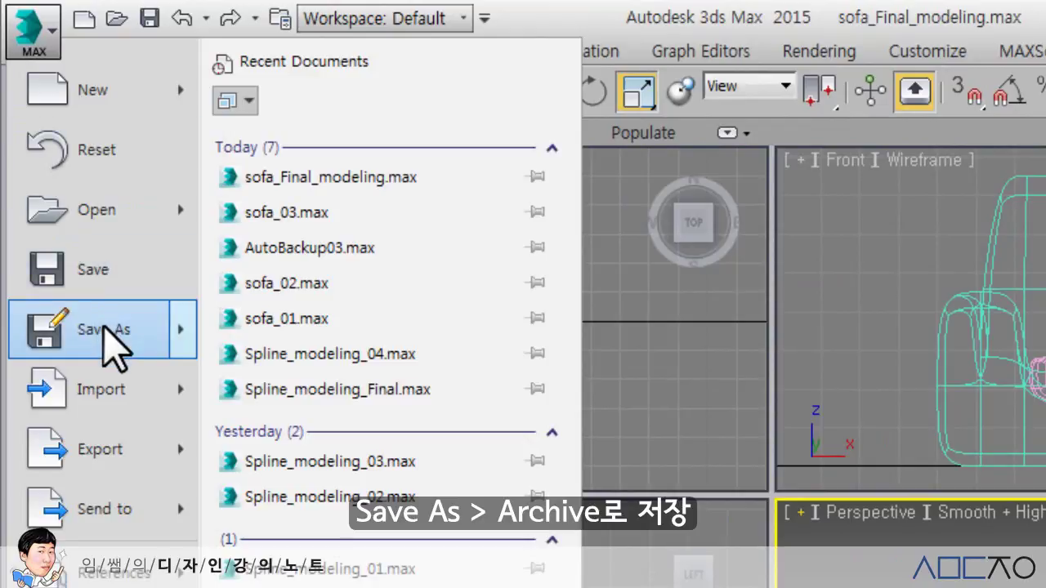
{"action": "mouse_move", "coordinate": [105, 331]}
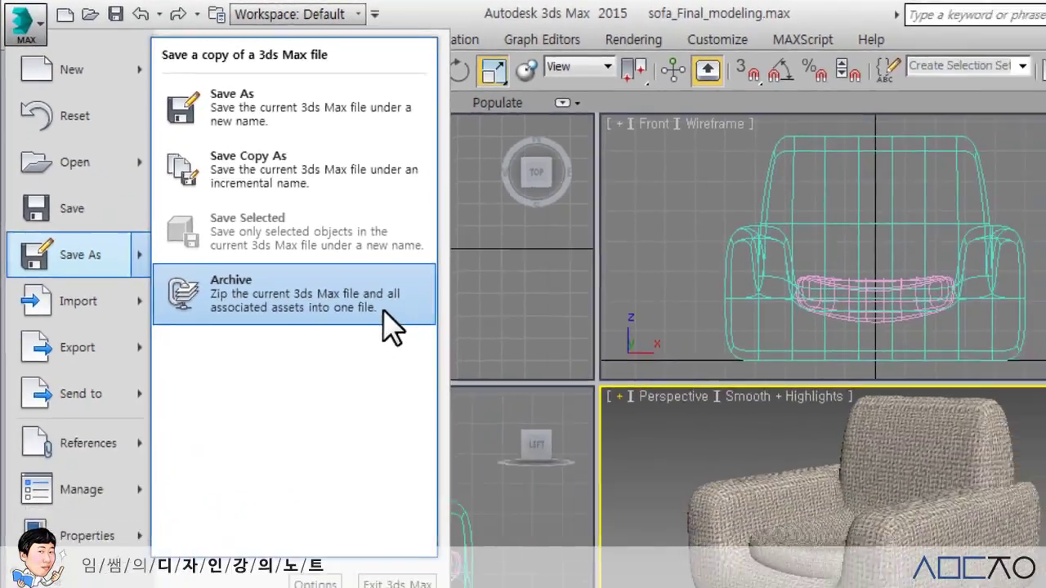
{"action": "left_click", "coordinate": [497, 402]}
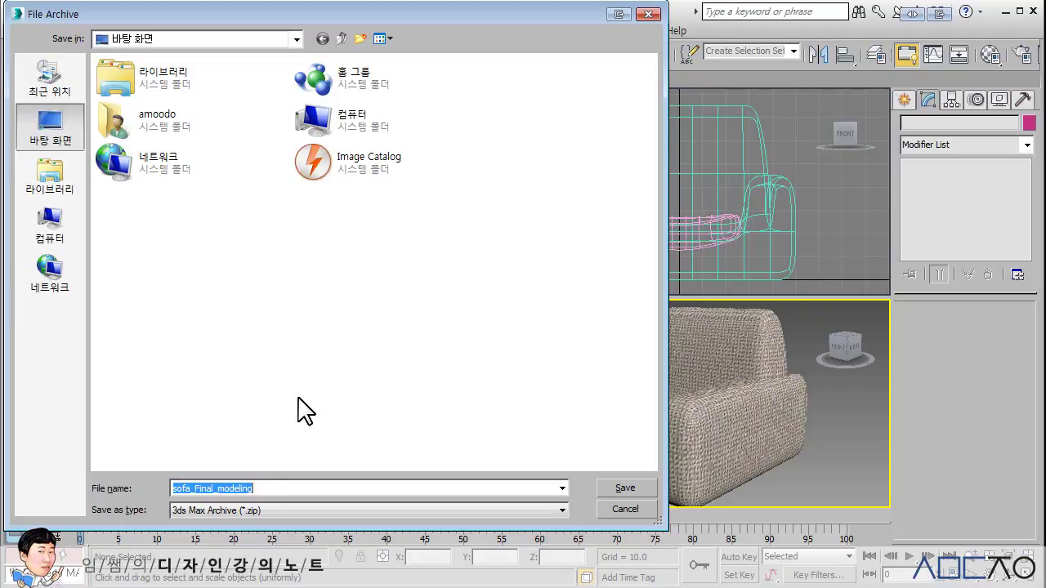
{"action": "left_click", "coordinate": [217, 489]}
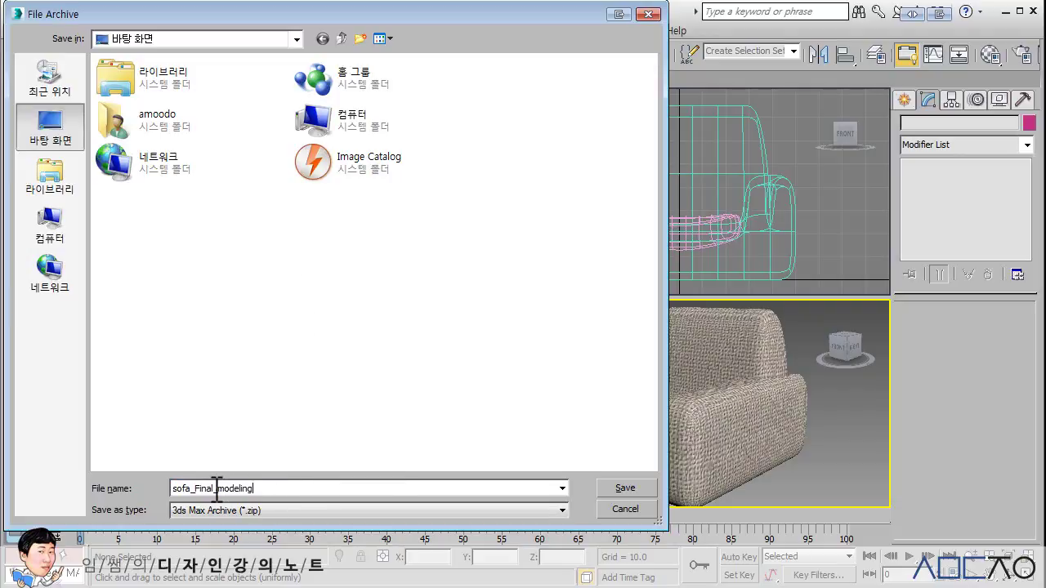
{"action": "left_click_drag", "start_coordinate": [194, 489], "coordinate": [219, 489]}
{"action": "key", "text": "Delete"}
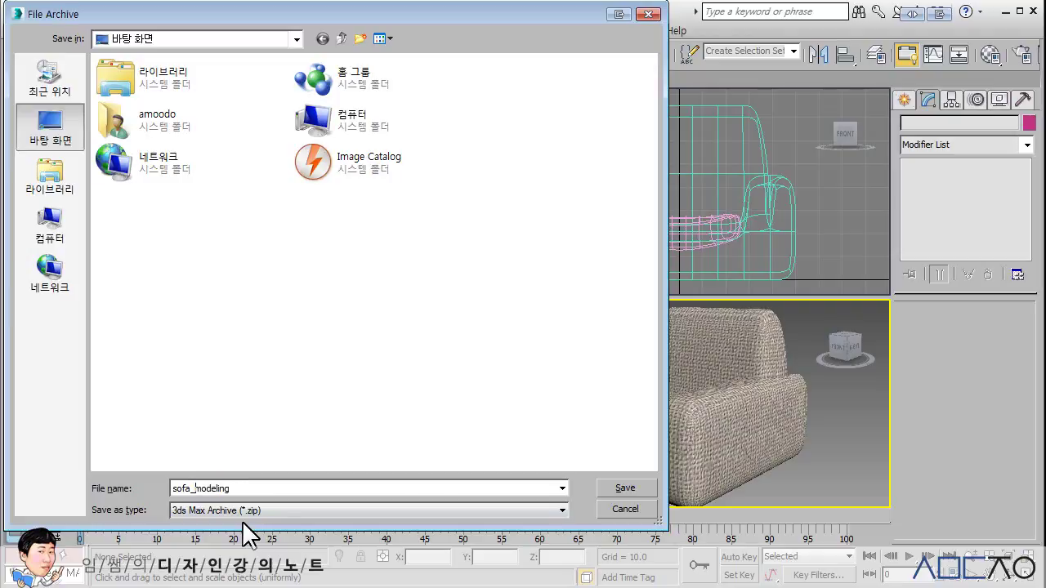
{"action": "left_click", "coordinate": [620, 485]}
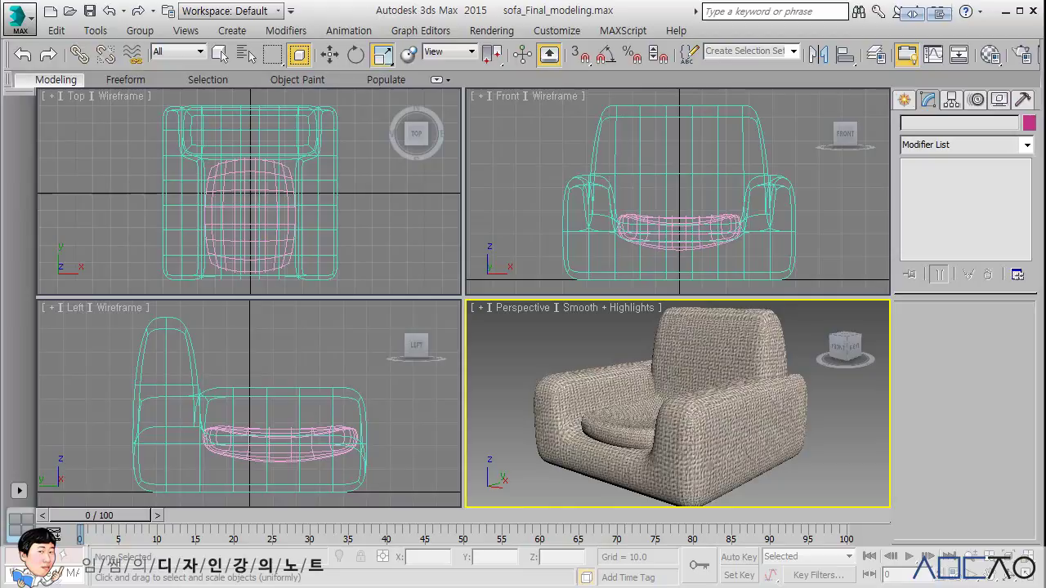
Step: Switch to the desktop folder in Windows Explorer and extract the sofa_modeling archive into its own sofa_modeling folder
{"action": "left_click_drag", "start_coordinate": [0, 246], "coordinate": [469, 52]}
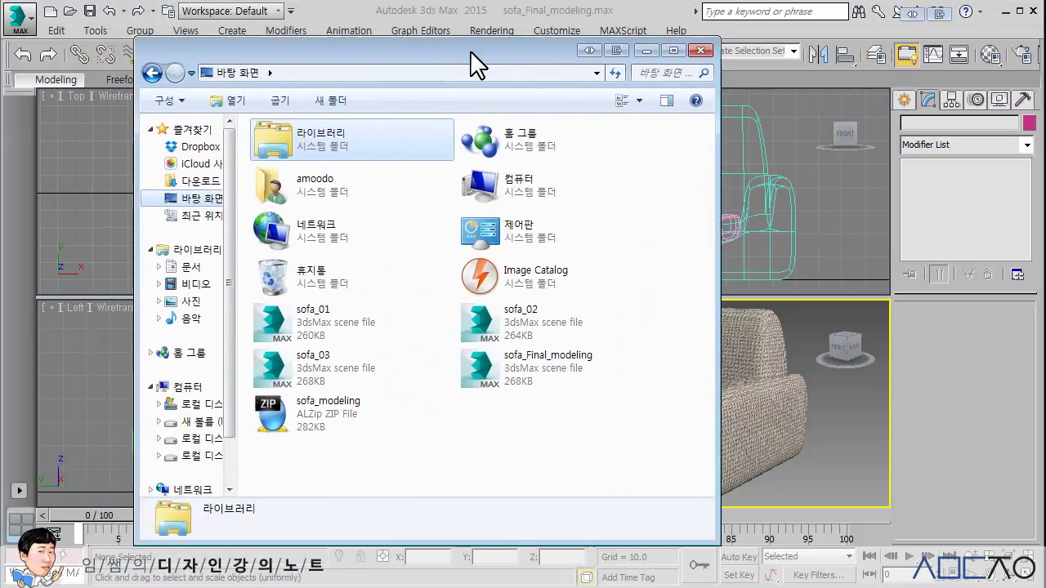
{"action": "left_click", "coordinate": [335, 412]}
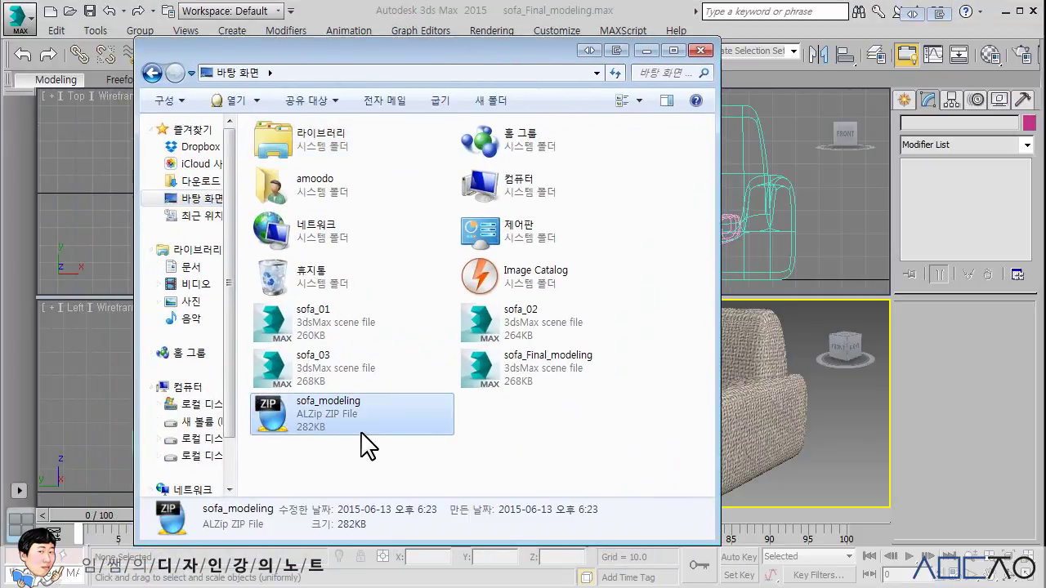
{"action": "right_click", "coordinate": [320, 414]}
{"action": "left_click", "coordinate": [371, 256]}
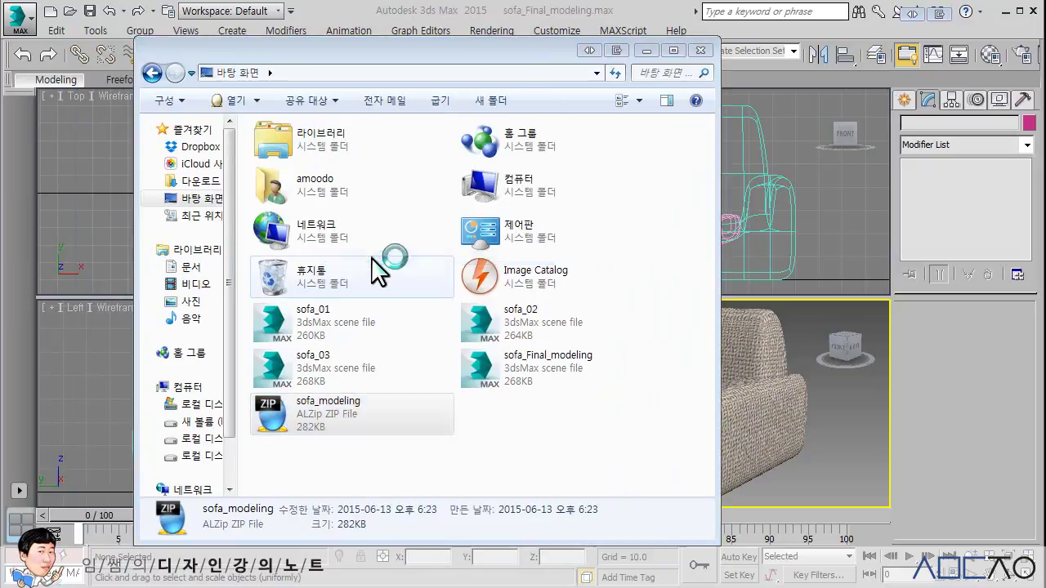
{"action": "left_click", "coordinate": [644, 449]}
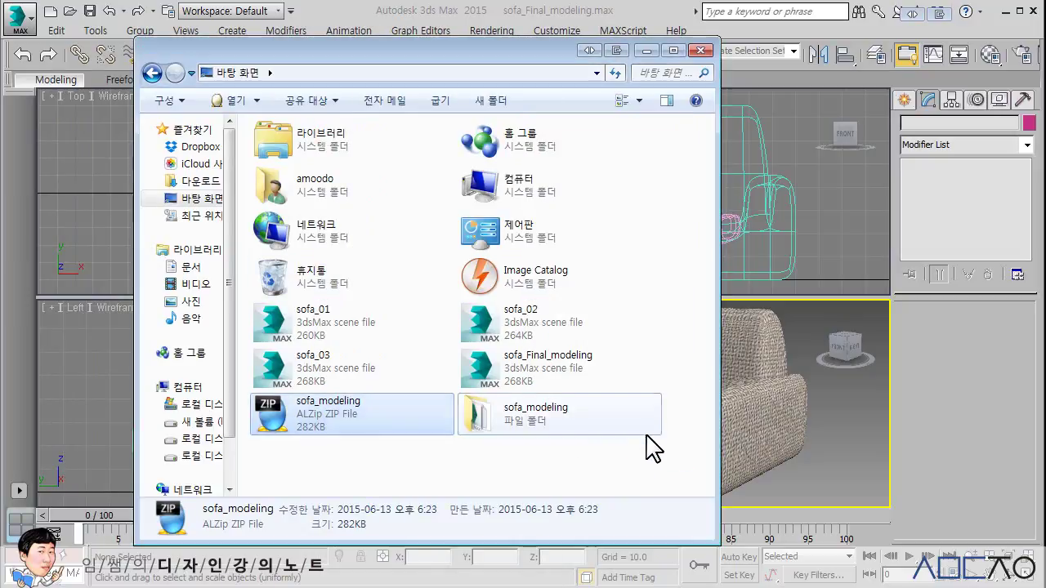
Step: Go into the extracted sofa_modeling folder and open the MAXFILES text file
{"action": "left_click", "coordinate": [547, 421]}
{"action": "double_click", "coordinate": [552, 430]}
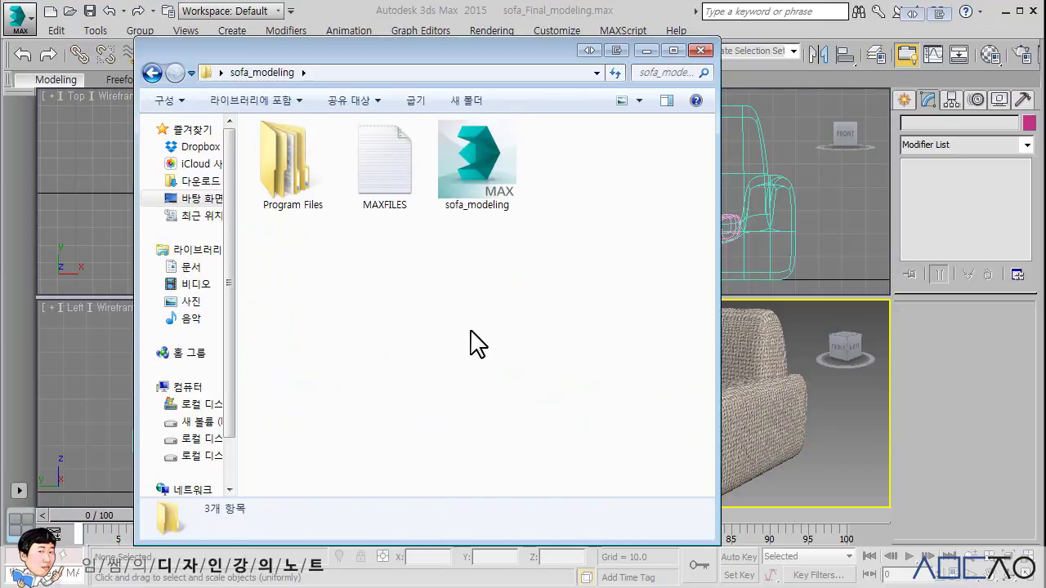
{"action": "left_click", "coordinate": [467, 199]}
{"action": "left_click", "coordinate": [460, 269]}
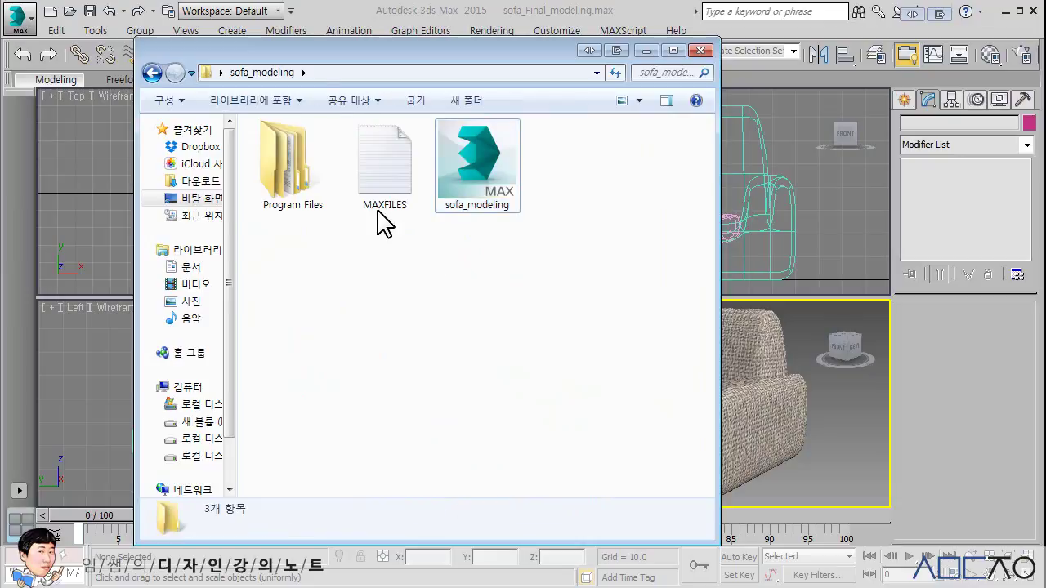
{"action": "left_click", "coordinate": [377, 199]}
{"action": "left_click", "coordinate": [411, 271]}
{"action": "double_click", "coordinate": [382, 195]}
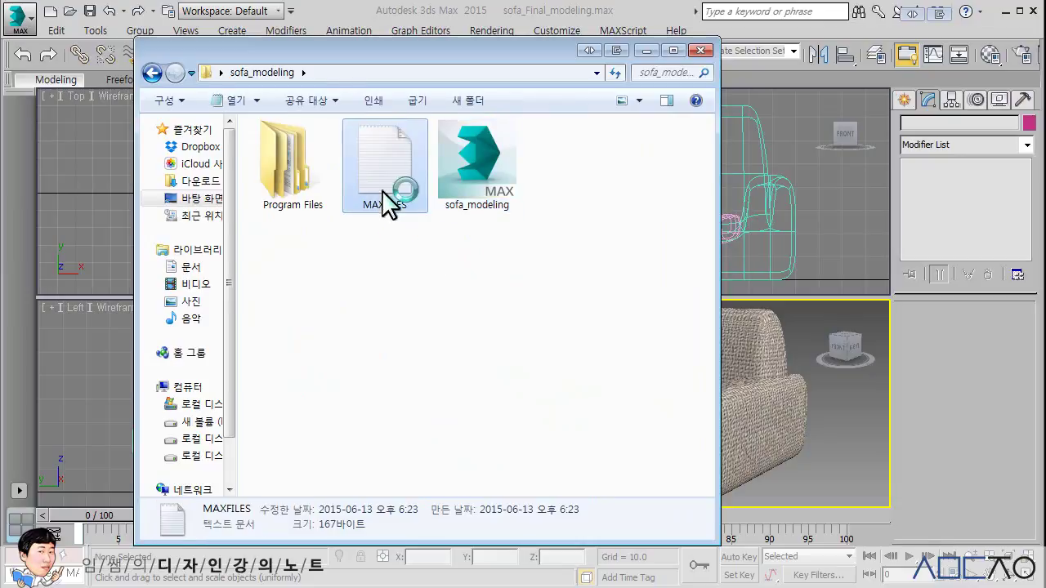
Step: Examine the file paths listed in MAXFILES, including the CARPTTAN.JPG map path, and close the text file
{"action": "left_click_drag", "start_coordinate": [441, 129], "coordinate": [412, 107]}
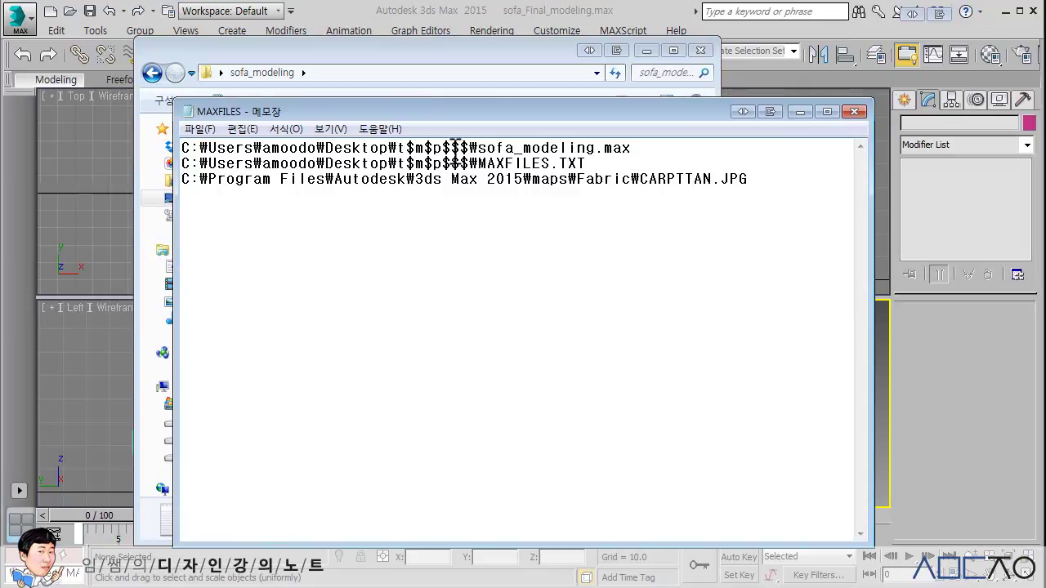
{"action": "left_click_drag", "start_coordinate": [553, 153], "coordinate": [587, 163]}
{"action": "left_click", "coordinate": [503, 230]}
{"action": "left_click", "coordinate": [552, 212]}
{"action": "left_click_drag", "start_coordinate": [209, 179], "coordinate": [750, 181]}
{"action": "left_click", "coordinate": [646, 284]}
{"action": "left_click", "coordinate": [853, 112]}
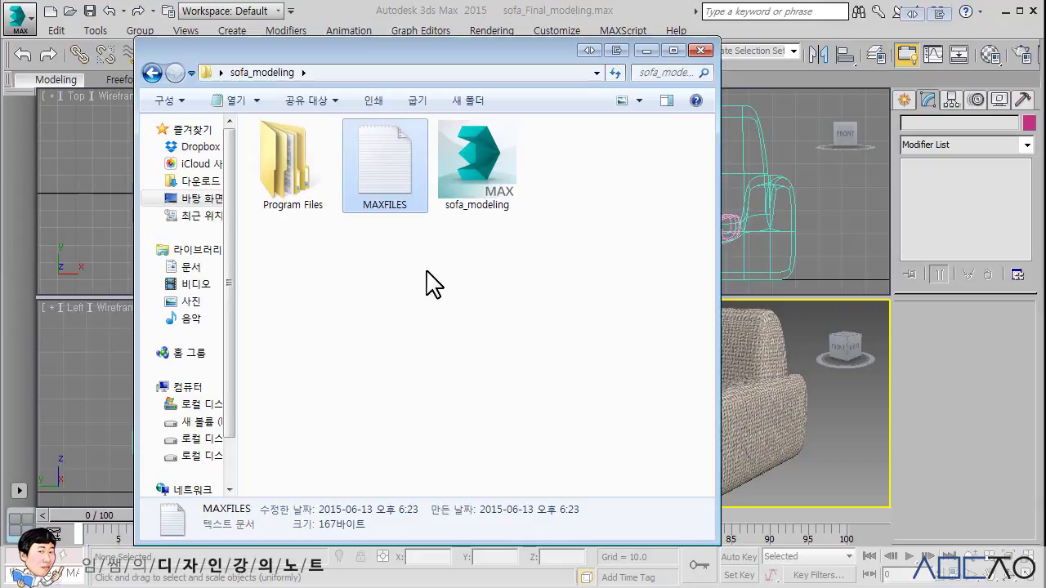
Step: Return to the desktop folder and create a new folder named Sofa
{"action": "left_click", "coordinate": [151, 74]}
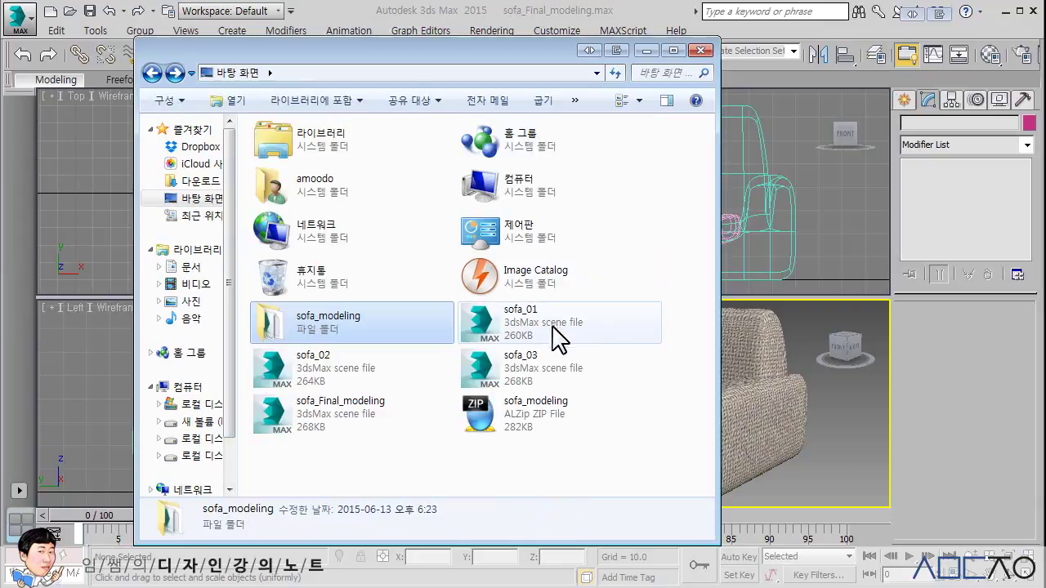
{"action": "left_click", "coordinate": [637, 345]}
{"action": "left_click", "coordinate": [562, 475]}
{"action": "right_click", "coordinate": [556, 464]}
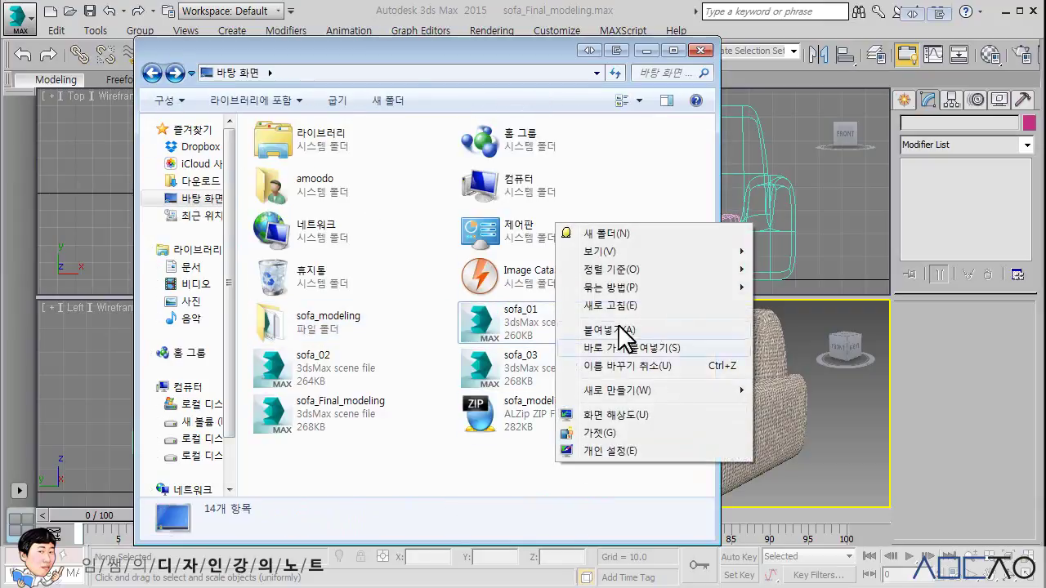
{"action": "left_click", "coordinate": [617, 231]}
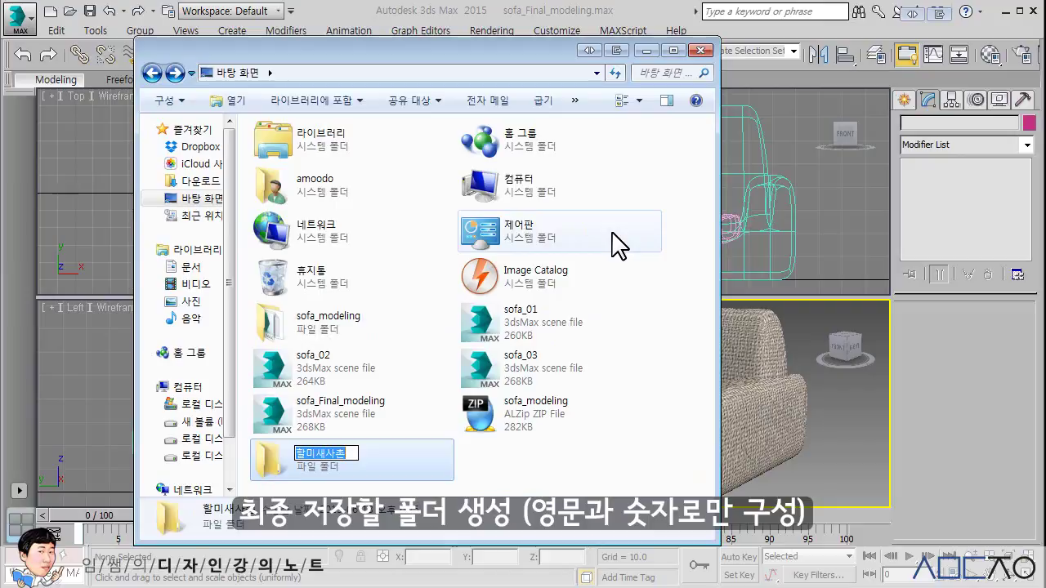
{"action": "type", "text": "Sofa"}
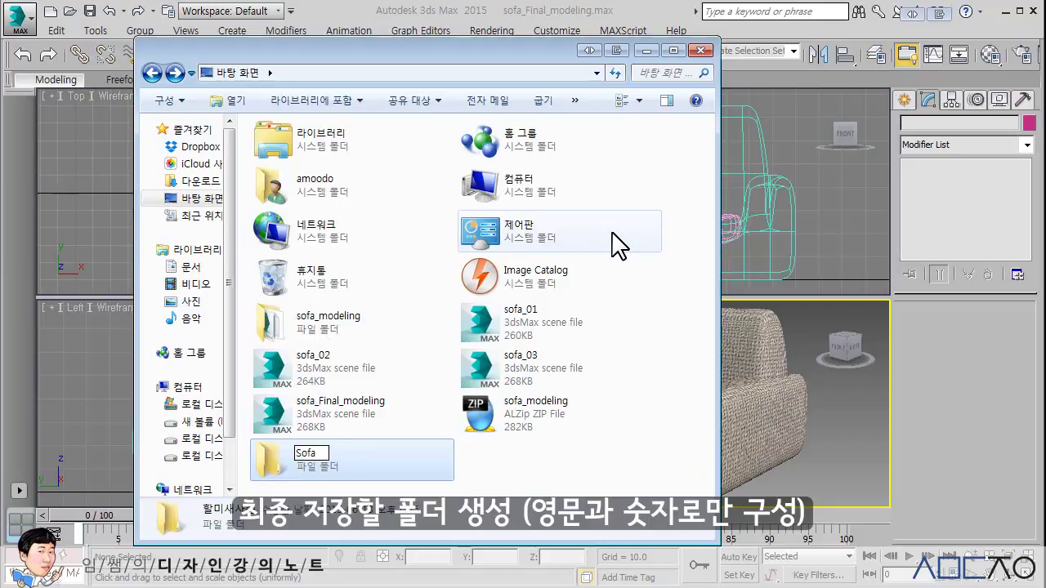
{"action": "left_click", "coordinate": [592, 473]}
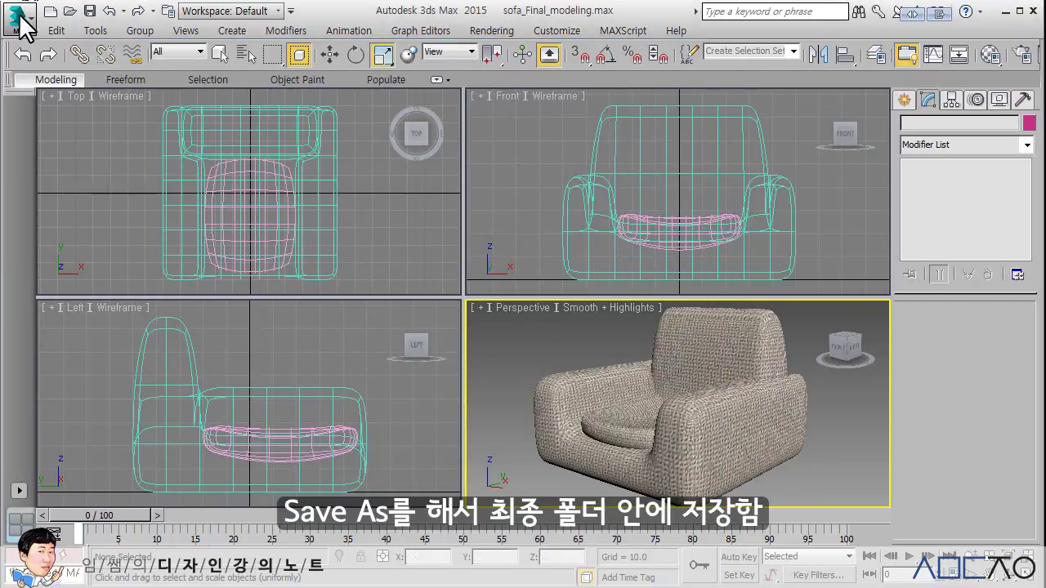
Step: Switch to 3ds Max and save the scene as sofa_Final_modeling inside the desktop's Sofa folder
{"action": "left_click", "coordinate": [19, 16]}
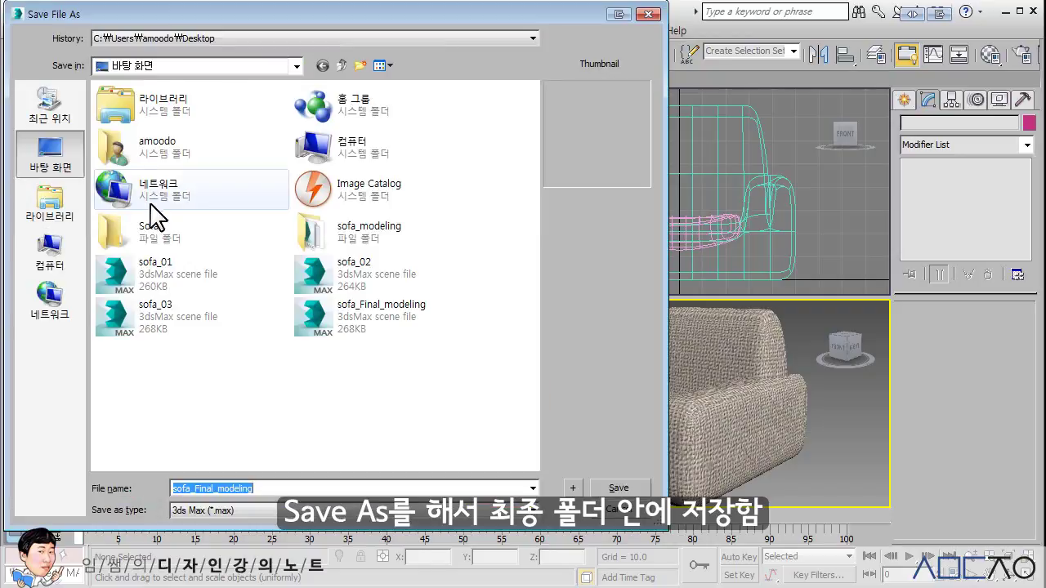
{"action": "double_click", "coordinate": [164, 233]}
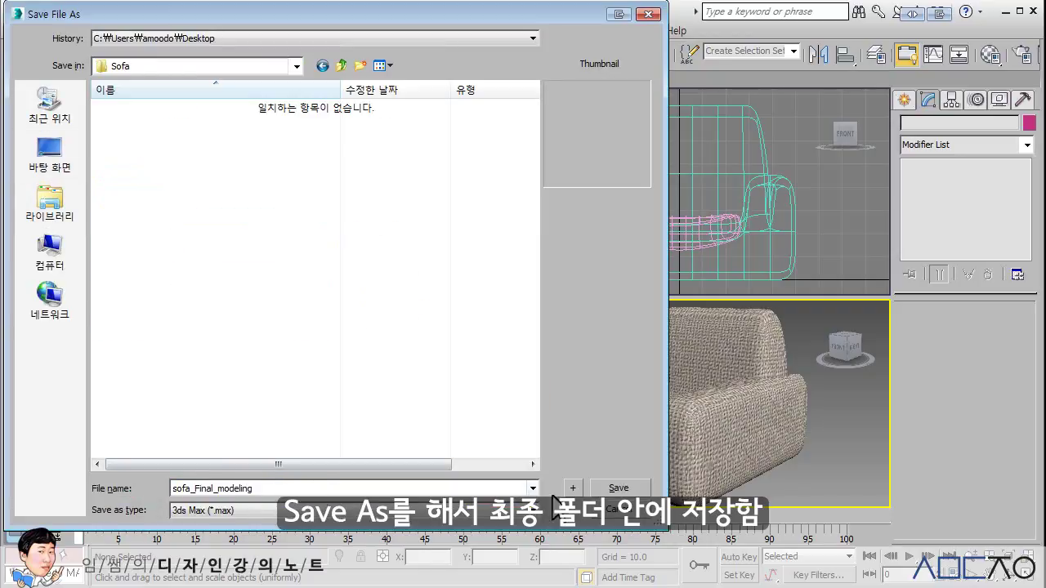
{"action": "left_click", "coordinate": [614, 489]}
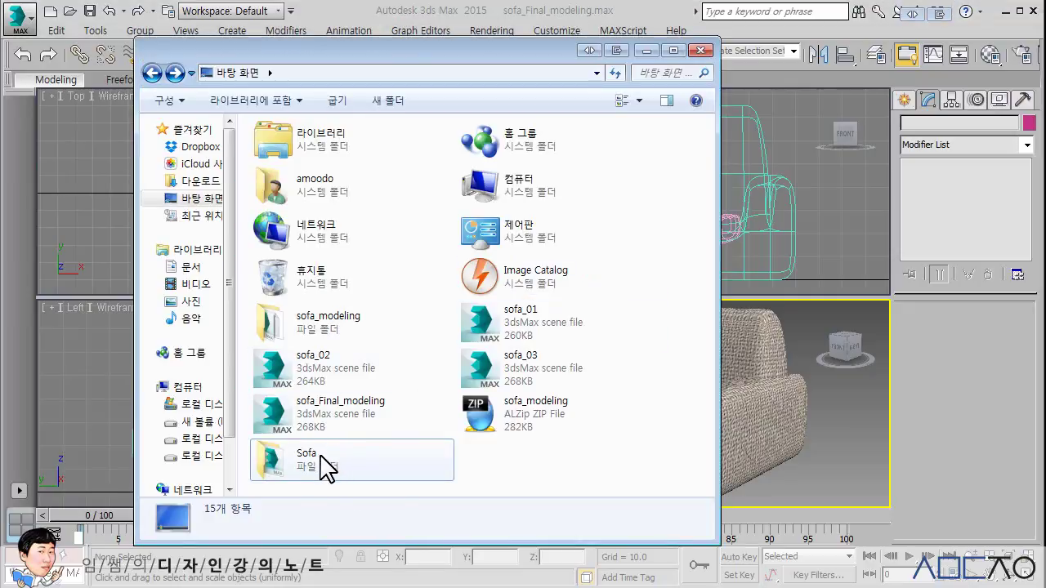
Step: Open the Sofa folder in Windows Explorer and display its contents as medium icons
{"action": "double_click", "coordinate": [327, 462]}
{"action": "left_click", "coordinate": [639, 101]}
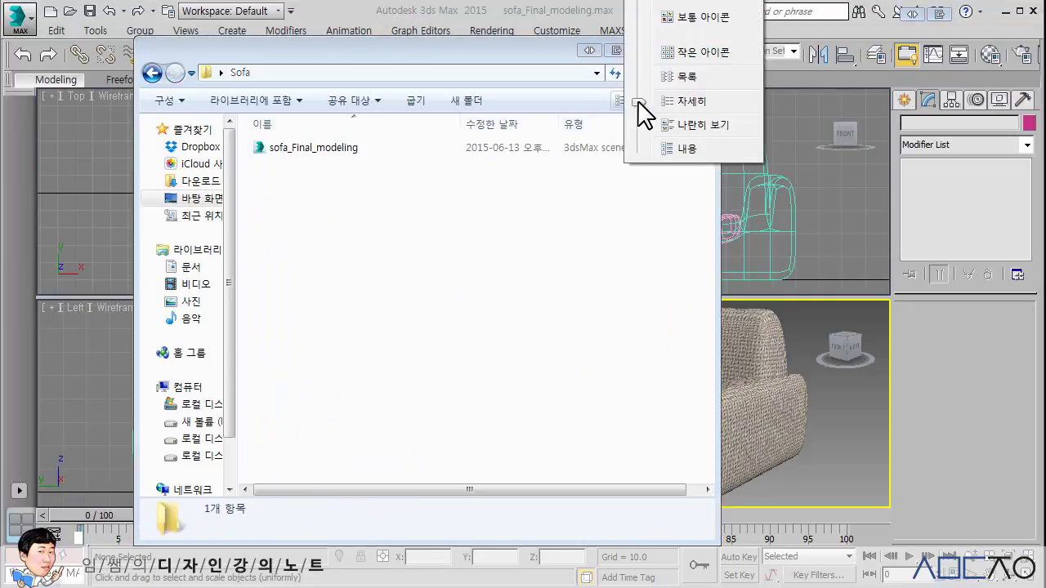
{"action": "left_click", "coordinate": [693, 16]}
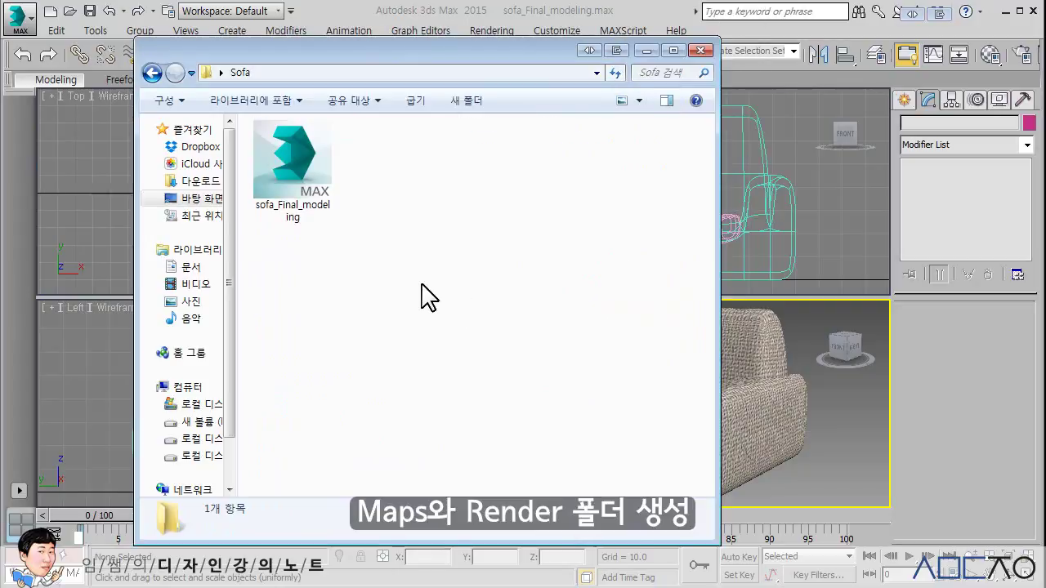
Step: Create two new folders named Maps and Render inside the Sofa folder
{"action": "right_click", "coordinate": [423, 285]}
{"action": "left_click", "coordinate": [462, 296]}
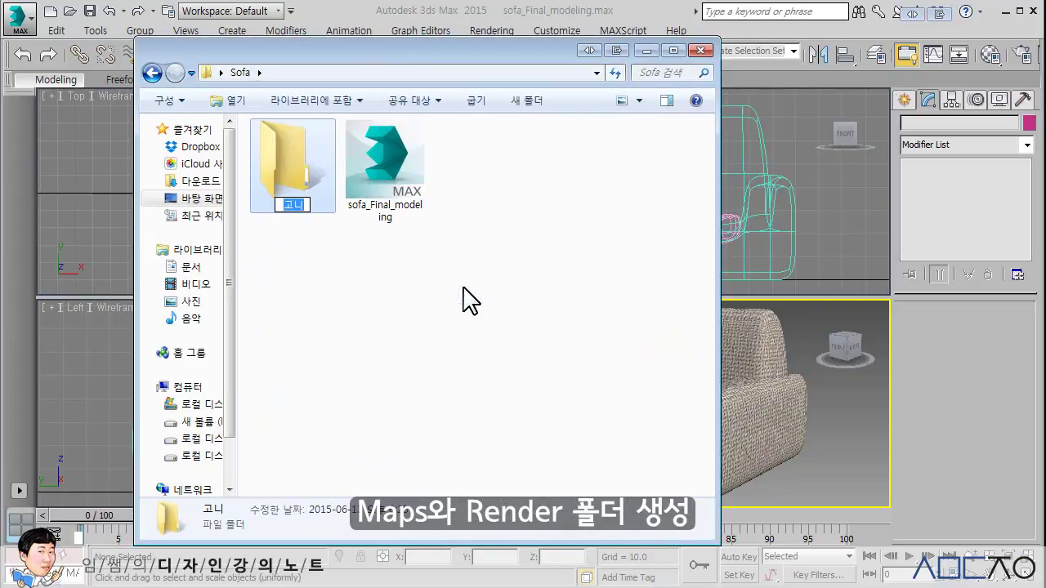
{"action": "type", "text": "Maps"}
{"action": "key", "text": "Return"}
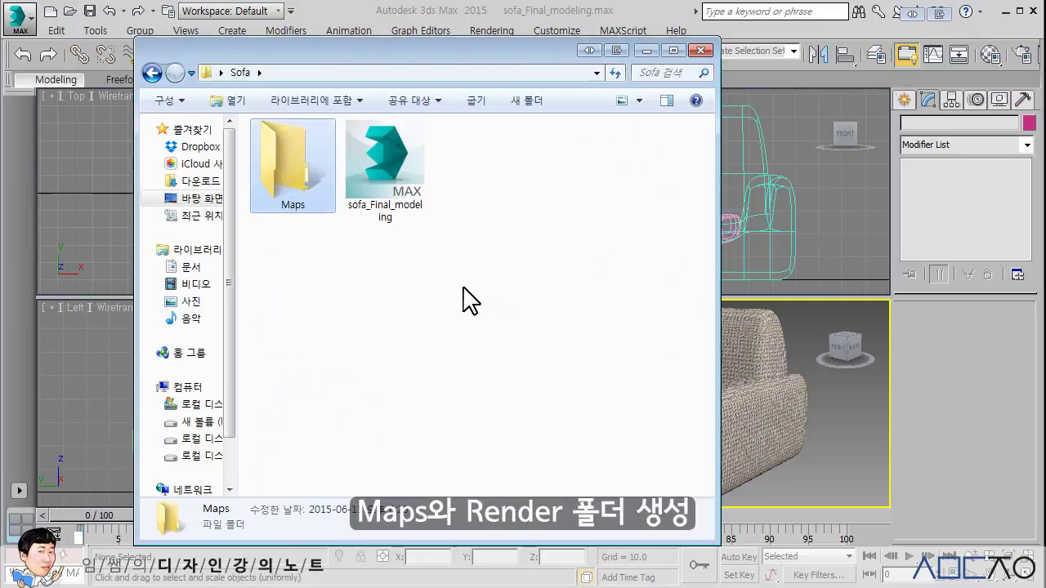
{"action": "right_click", "coordinate": [462, 299]}
{"action": "left_click", "coordinate": [473, 296]}
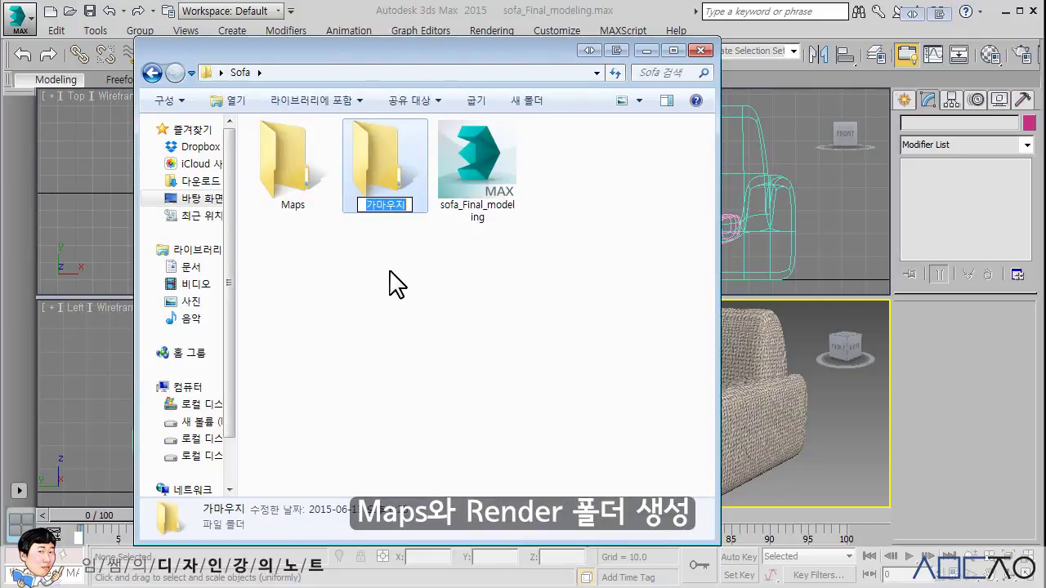
{"action": "type", "text": "Render"}
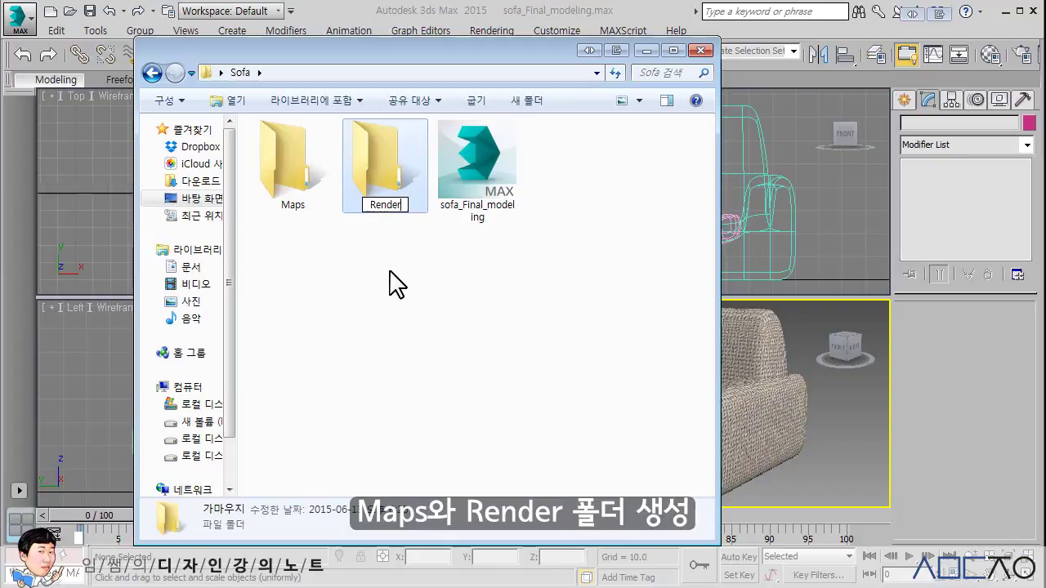
{"action": "key", "text": "Return"}
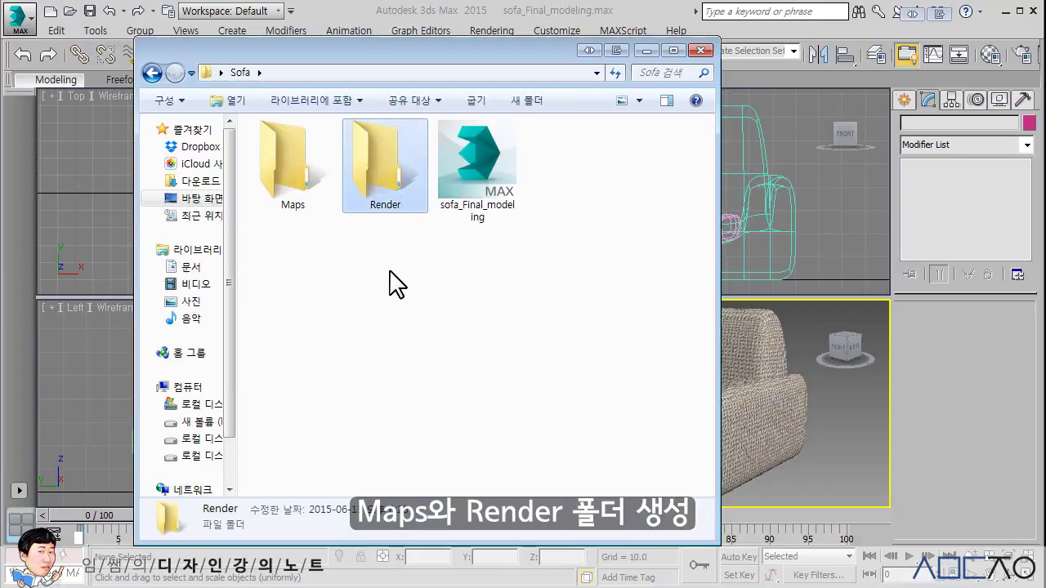
{"action": "left_click", "coordinate": [390, 272]}
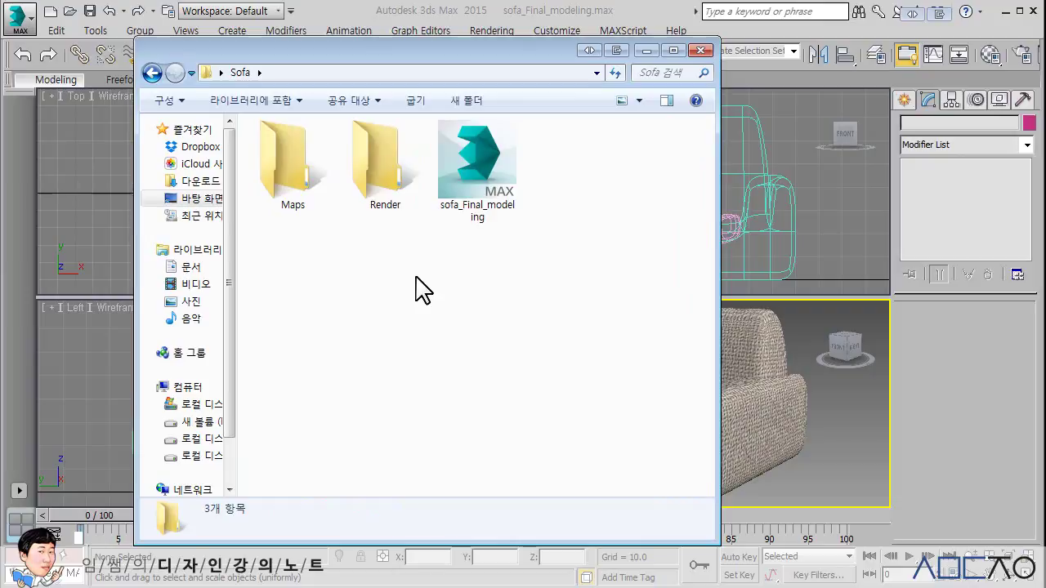
Step: Return to 3ds Max and load the Bitmap/Photometric Paths utility
{"action": "left_click", "coordinate": [647, 50]}
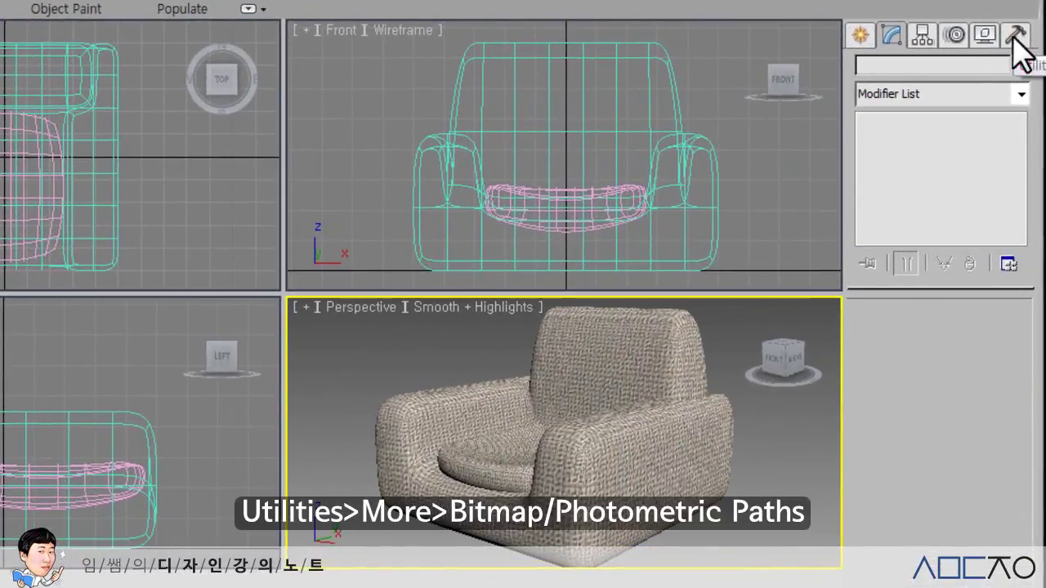
{"action": "left_click", "coordinate": [1015, 36]}
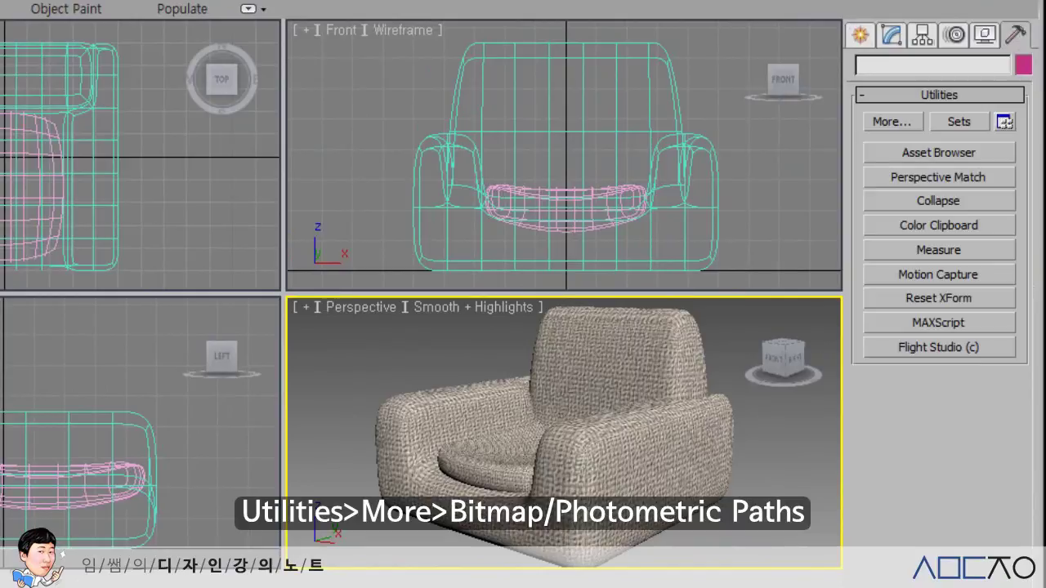
{"action": "left_click", "coordinate": [874, 124]}
{"action": "left_click", "coordinate": [331, 127]}
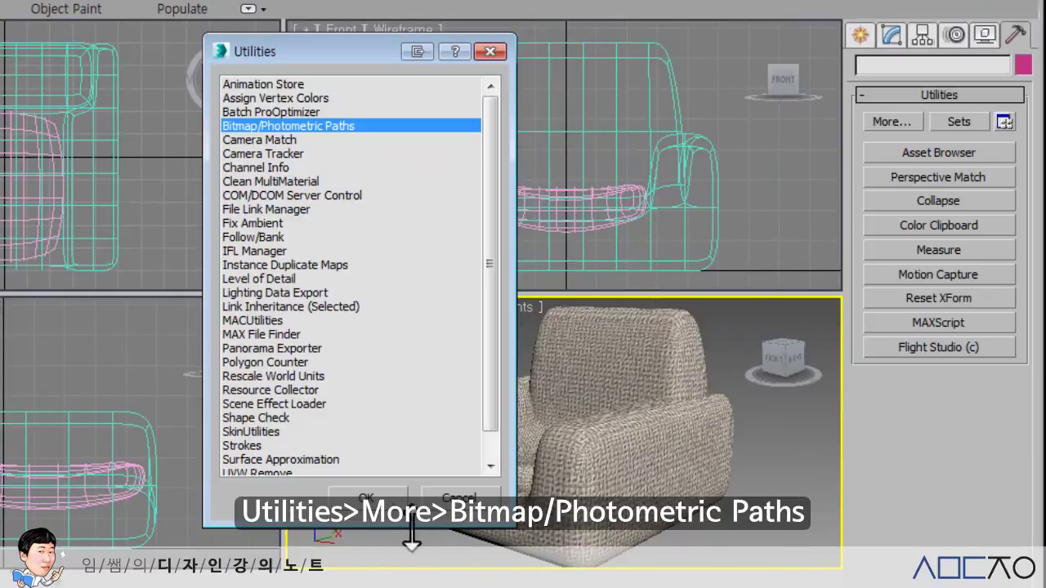
{"action": "left_click", "coordinate": [370, 500]}
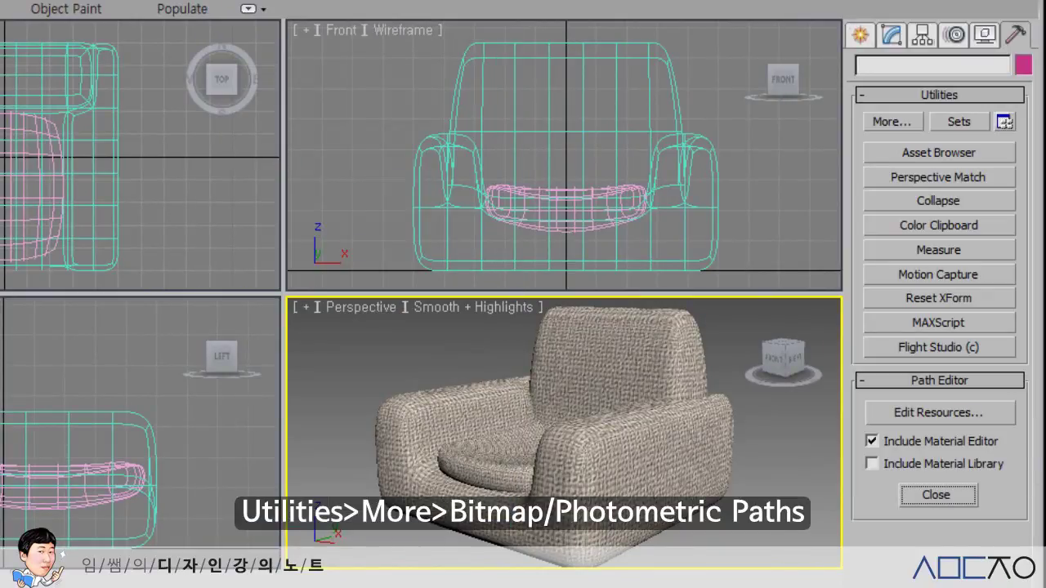
Step: Use the Bitmap/Photometric Path Editor to copy the sofa's CARPTTAN bitmap into the desktop's Sofa\Maps folder
{"action": "left_click", "coordinate": [989, 417]}
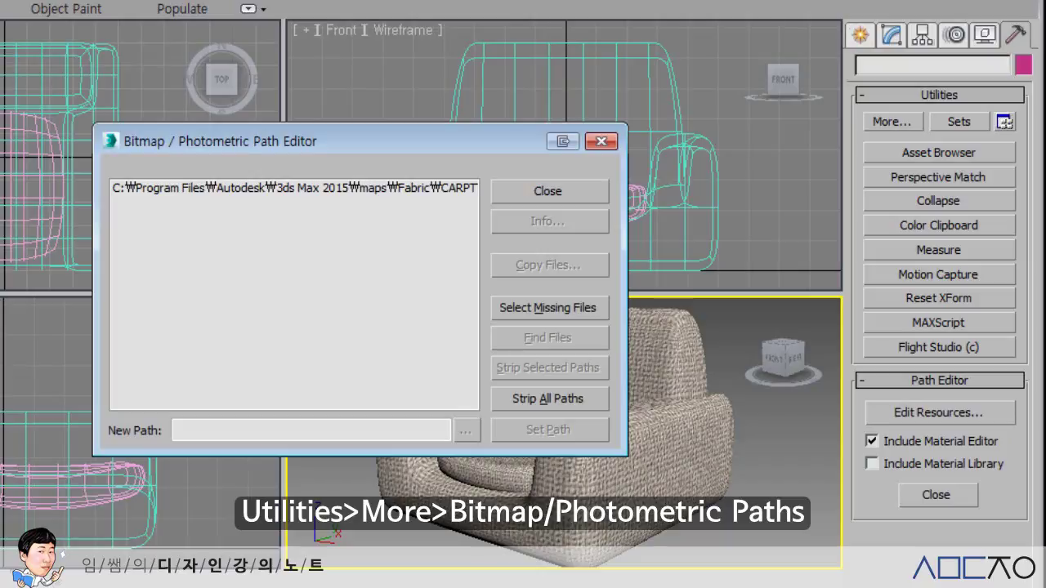
{"action": "left_click", "coordinate": [372, 188]}
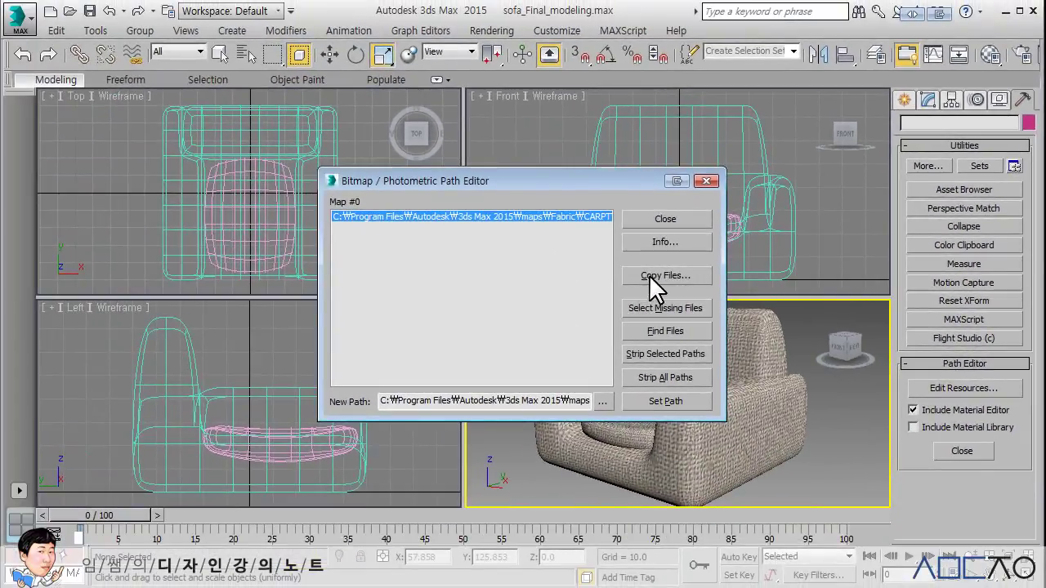
{"action": "left_click", "coordinate": [649, 275]}
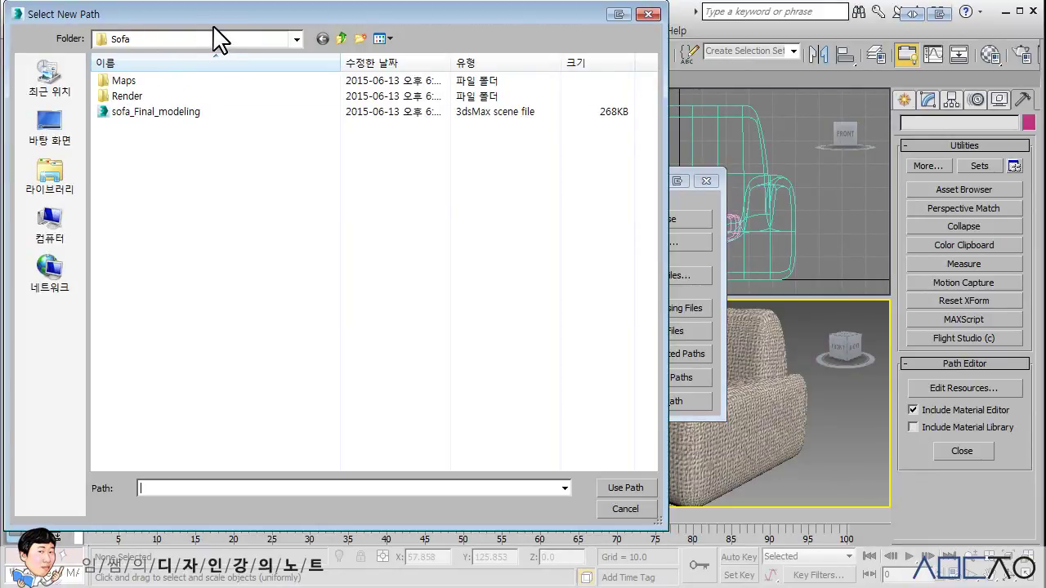
{"action": "left_click_drag", "start_coordinate": [224, 18], "coordinate": [236, 38]}
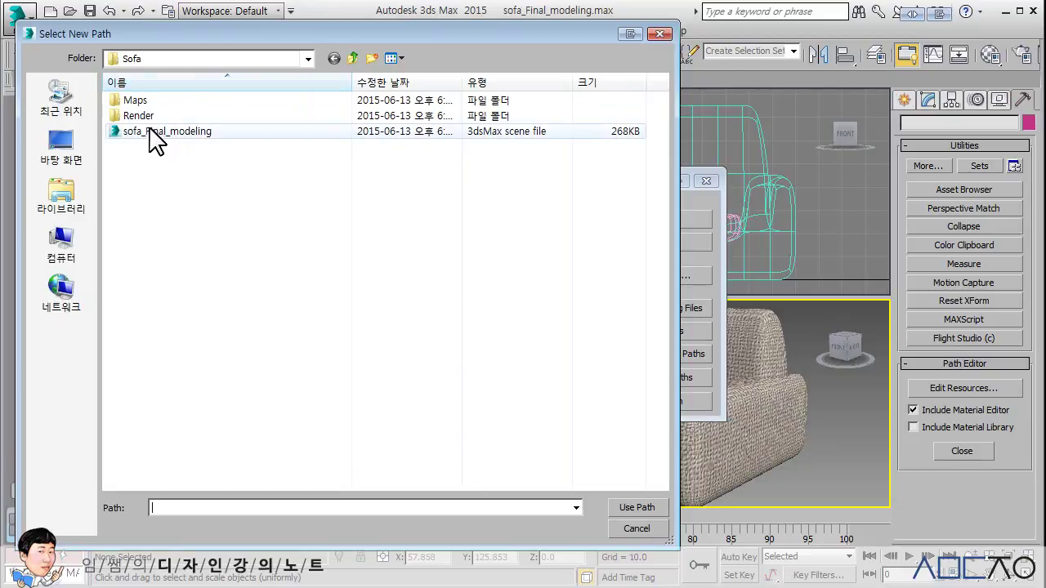
{"action": "double_click", "coordinate": [135, 101]}
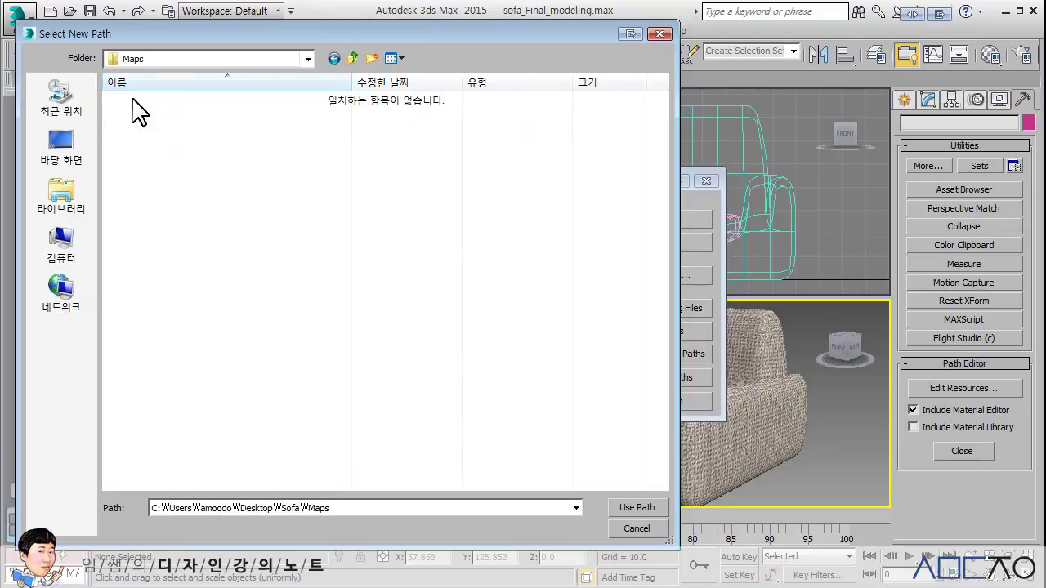
{"action": "left_click", "coordinate": [646, 504]}
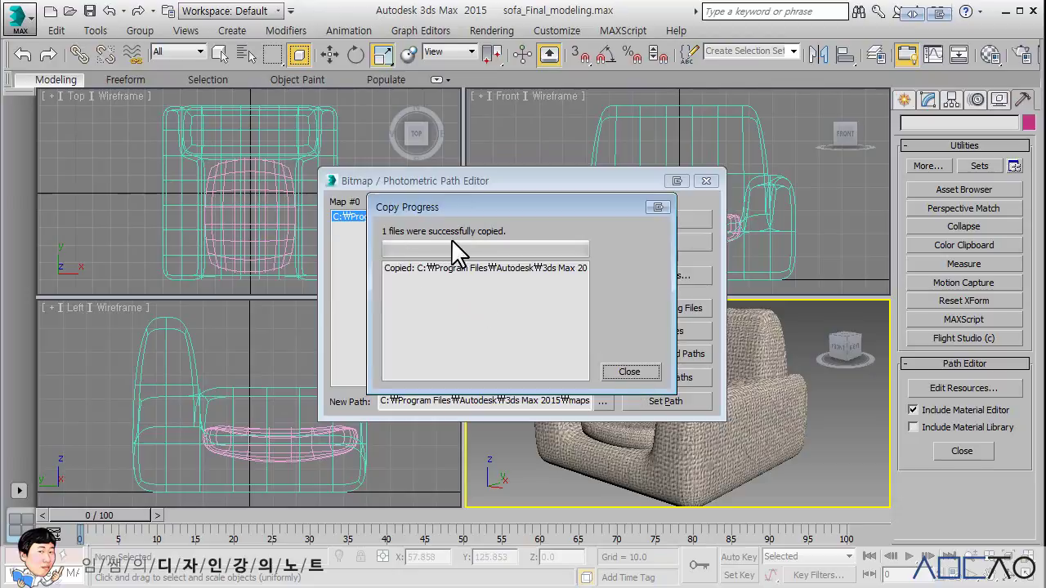
{"action": "left_click", "coordinate": [629, 372]}
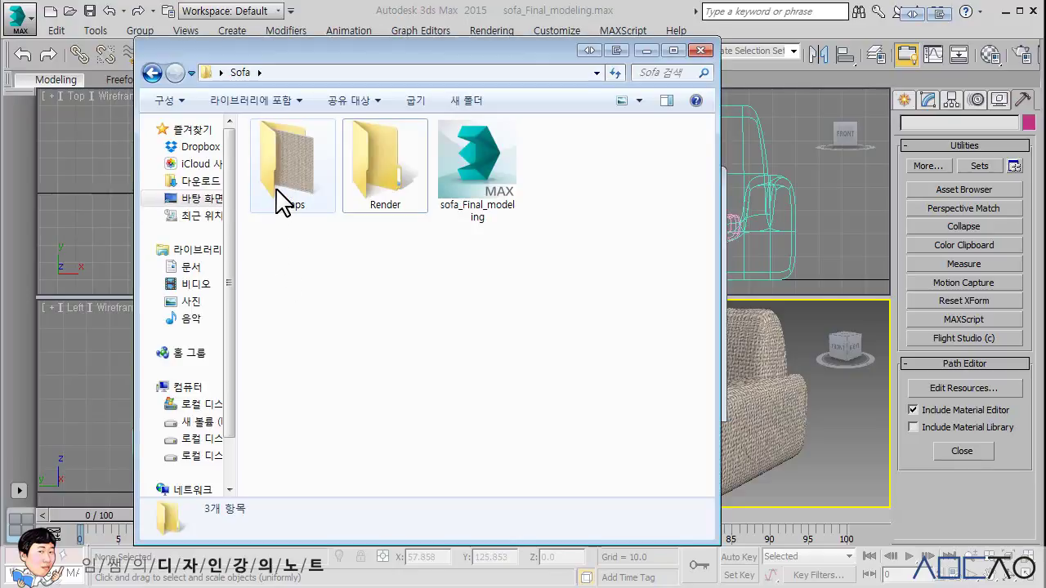
Step: Check the contents of the Maps folder in Windows Explorer, return to the Sofa folder and minimise the window
{"action": "left_click", "coordinate": [282, 200]}
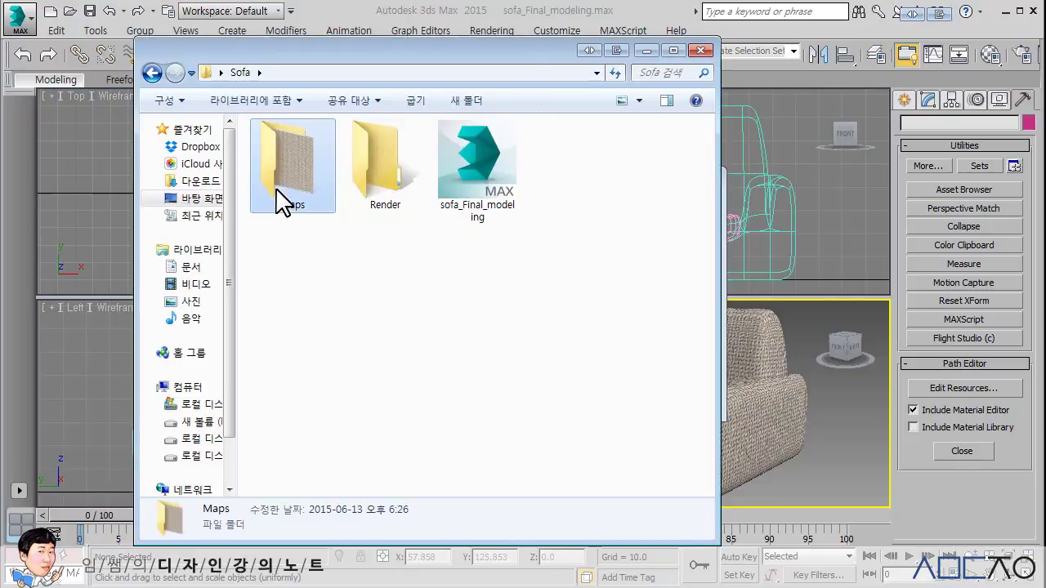
{"action": "double_click", "coordinate": [282, 200]}
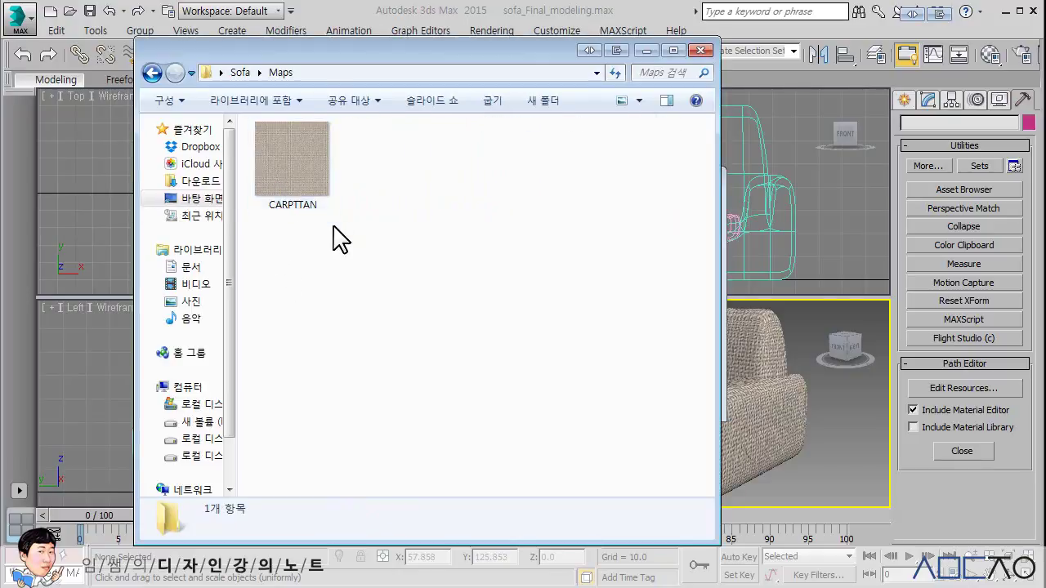
{"action": "left_click", "coordinate": [152, 72]}
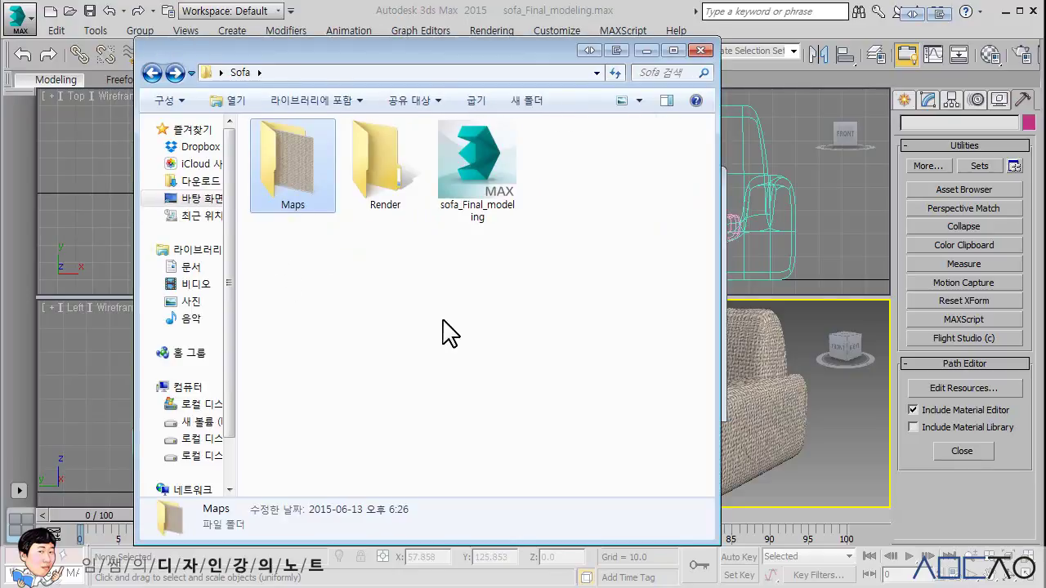
{"action": "left_click", "coordinate": [643, 51]}
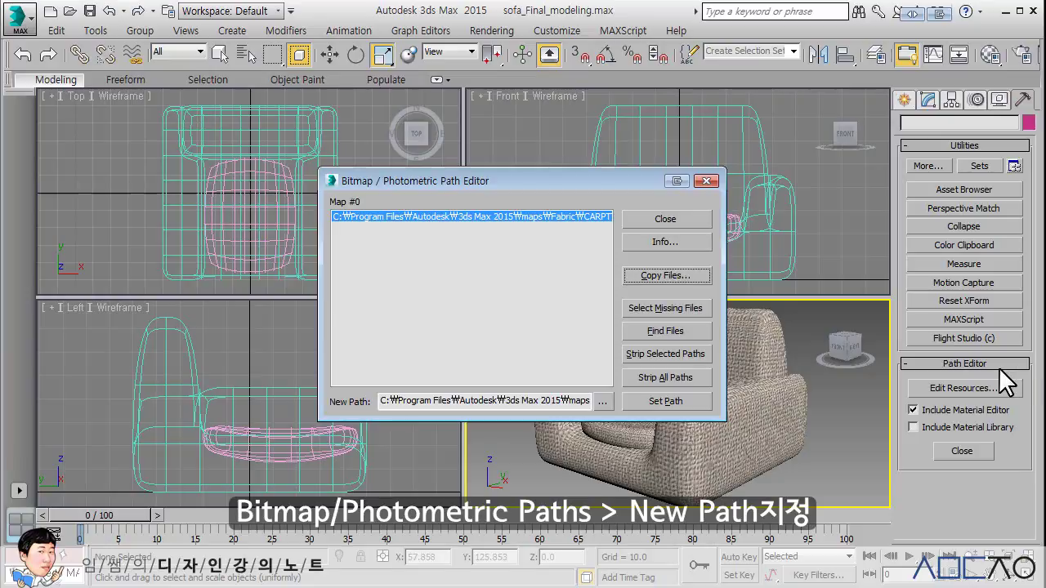
Step: Set the CARPTTAN bitmap's path to the desktop's Sofa\Maps folder and close the path editor and its utility
{"action": "left_click", "coordinate": [589, 400]}
{"action": "left_click", "coordinate": [605, 401]}
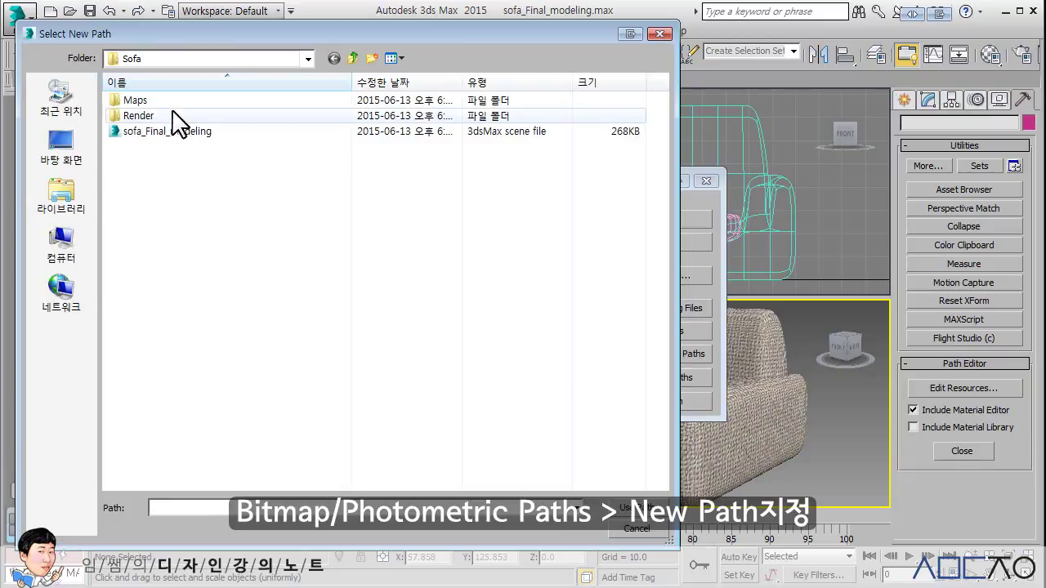
{"action": "double_click", "coordinate": [139, 100]}
{"action": "left_click", "coordinate": [163, 143]}
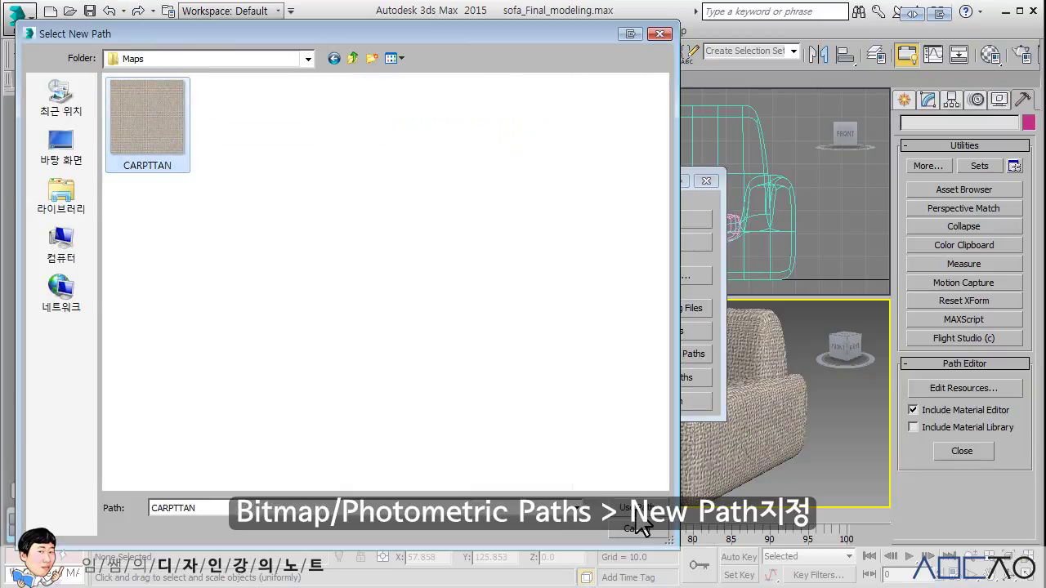
{"action": "left_click", "coordinate": [636, 508]}
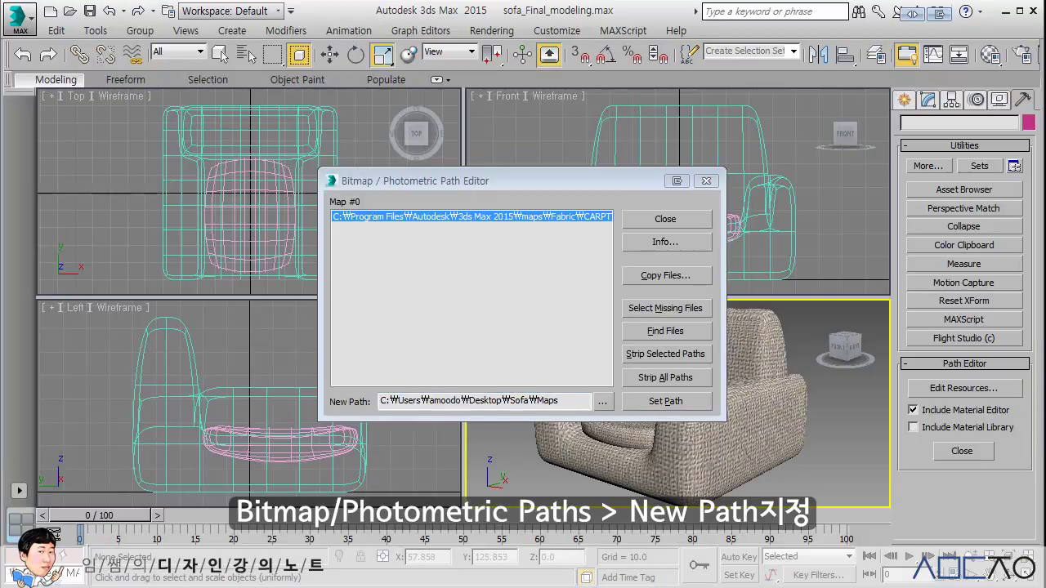
{"action": "left_click", "coordinate": [680, 402]}
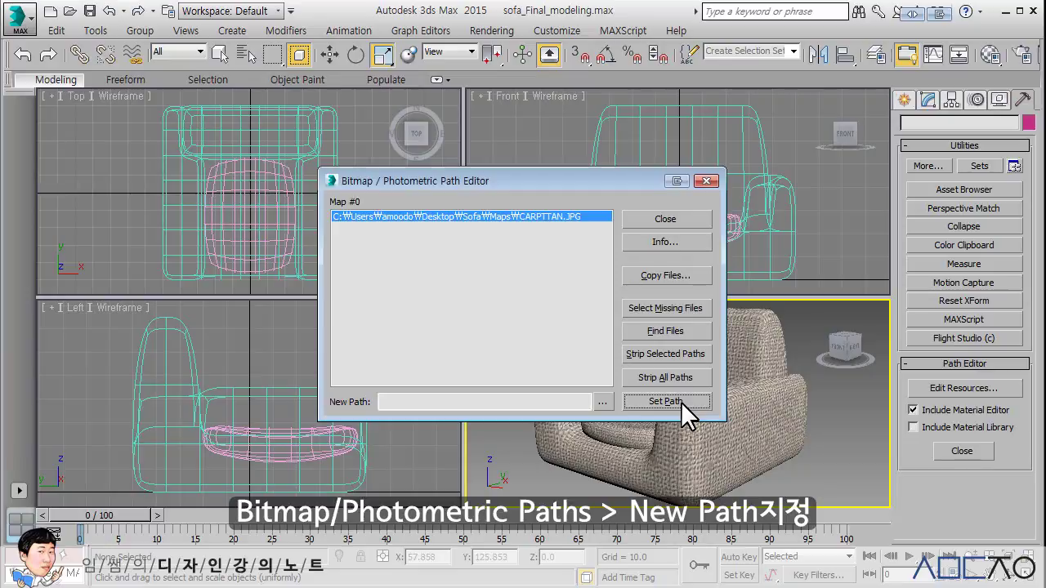
{"action": "left_click", "coordinate": [642, 216]}
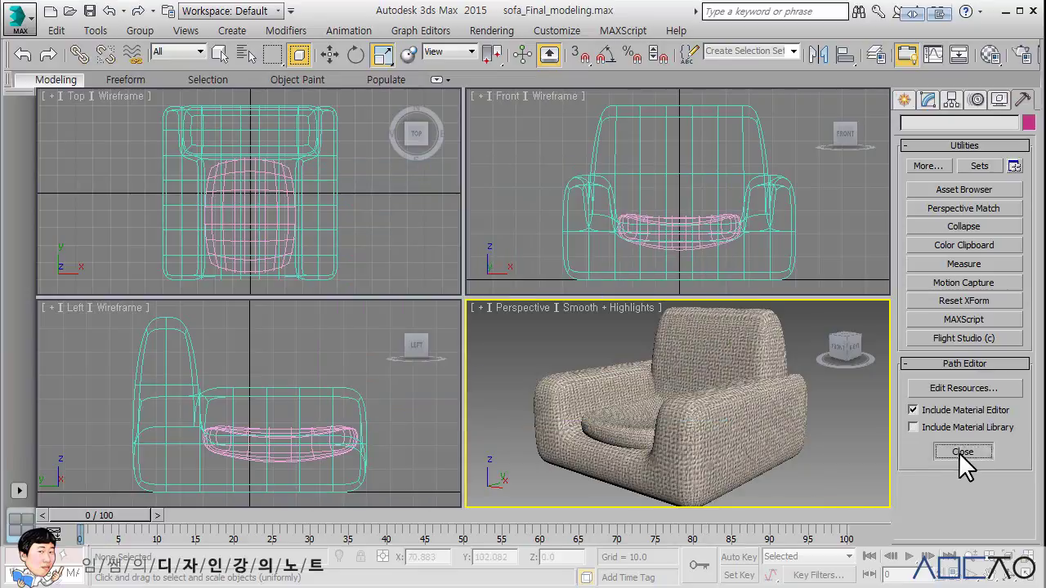
{"action": "left_click", "coordinate": [960, 451]}
Step: Save the sofa_Final_modeling scene under its existing name
{"action": "left_click", "coordinate": [27, 23]}
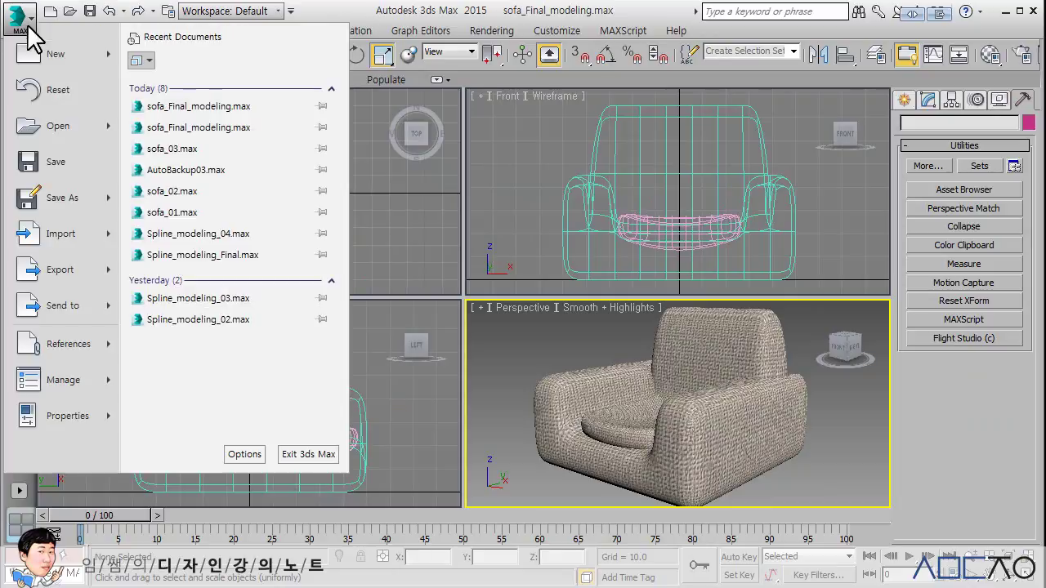
{"action": "left_click", "coordinate": [62, 165]}
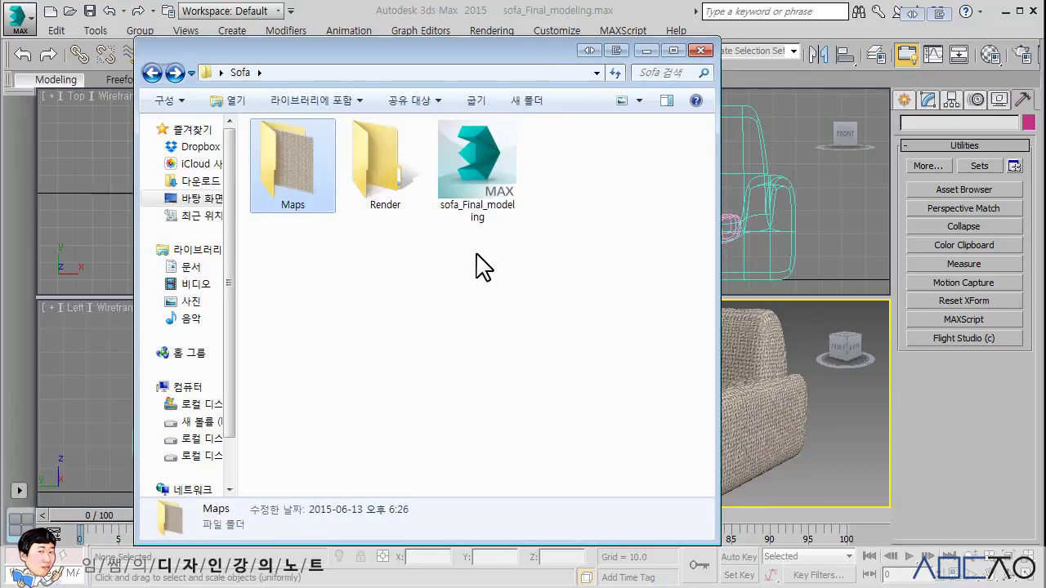
Step: Switch to Windows Explorer and go from the Sofa folder to the desktop
{"action": "left_click", "coordinate": [411, 276]}
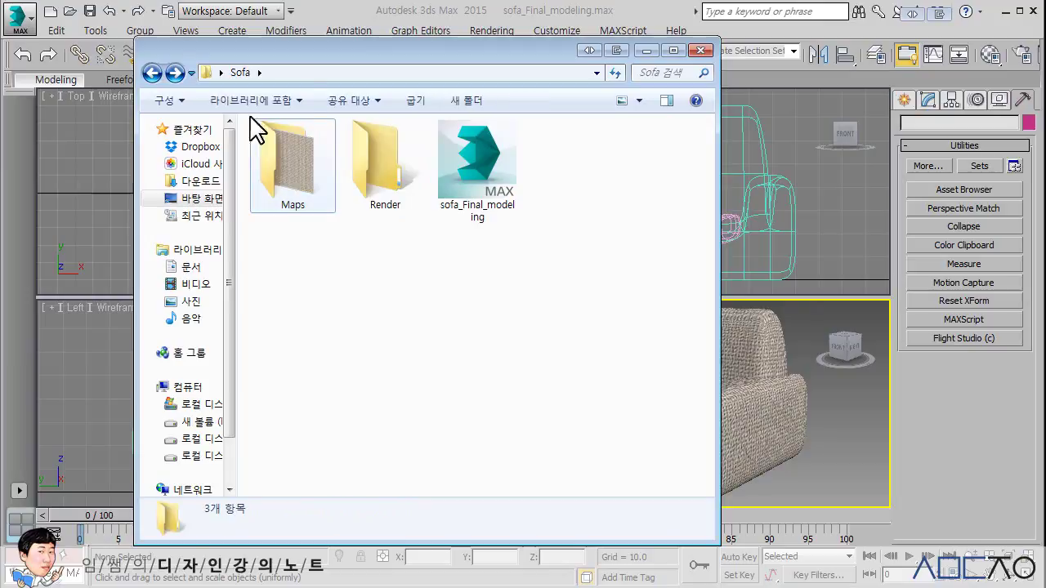
{"action": "left_click", "coordinate": [202, 198]}
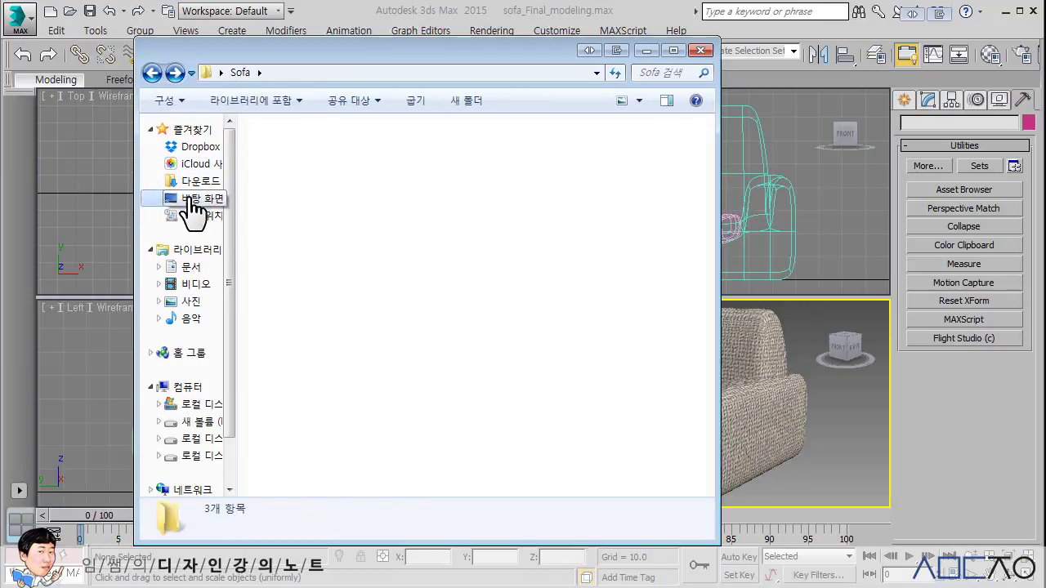